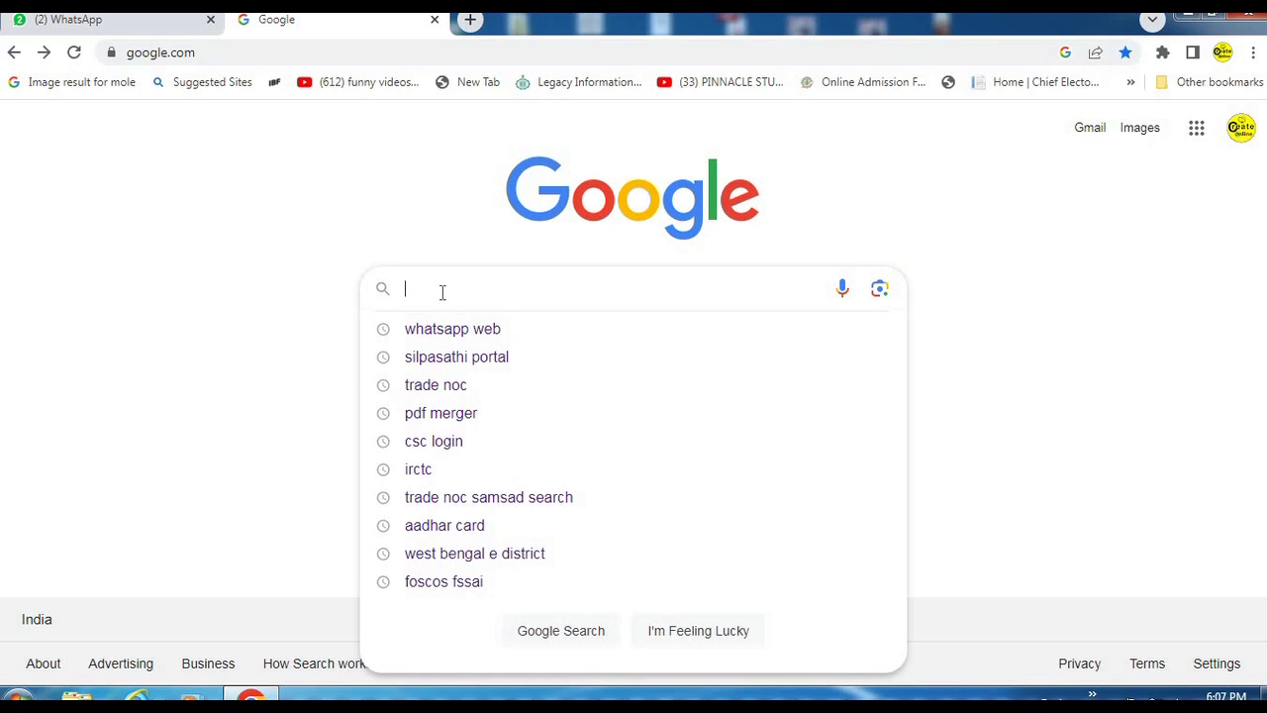
Step: Search Google for 'silpasathi portal' and open the official Silpasathi homepage at silpasathi.wb.gov.in
{"action": "type", "text": "ilpa"}
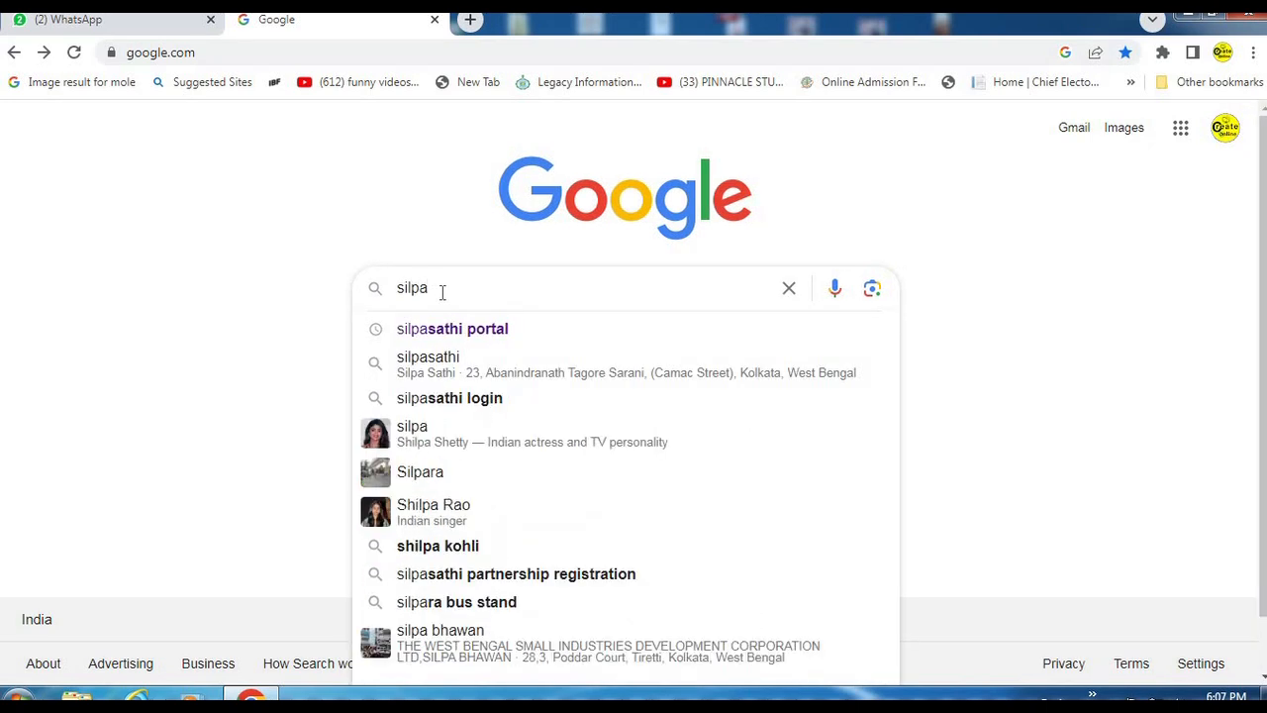
{"action": "left_click", "coordinate": [495, 331]}
{"action": "key", "text": "ctrl+2"}
{"action": "left_click_drag", "start_coordinate": [121, 266], "coordinate": [701, 367]}
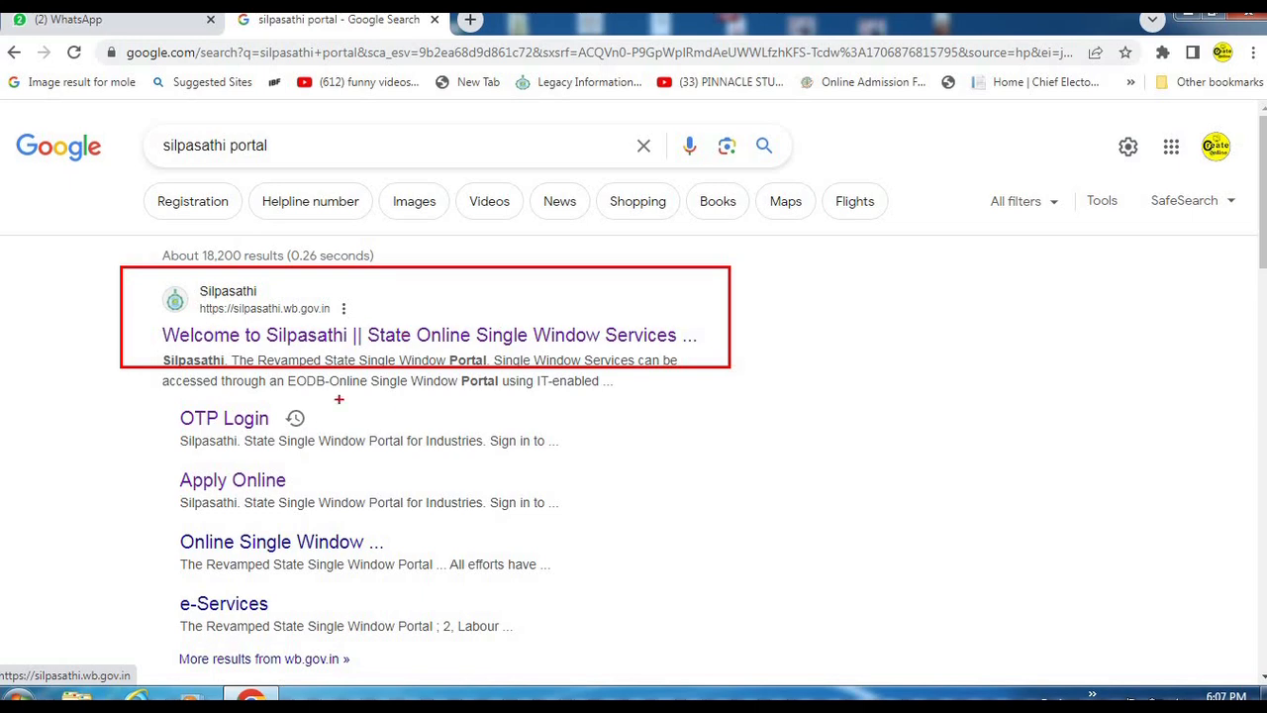
{"action": "key", "text": "Escape"}
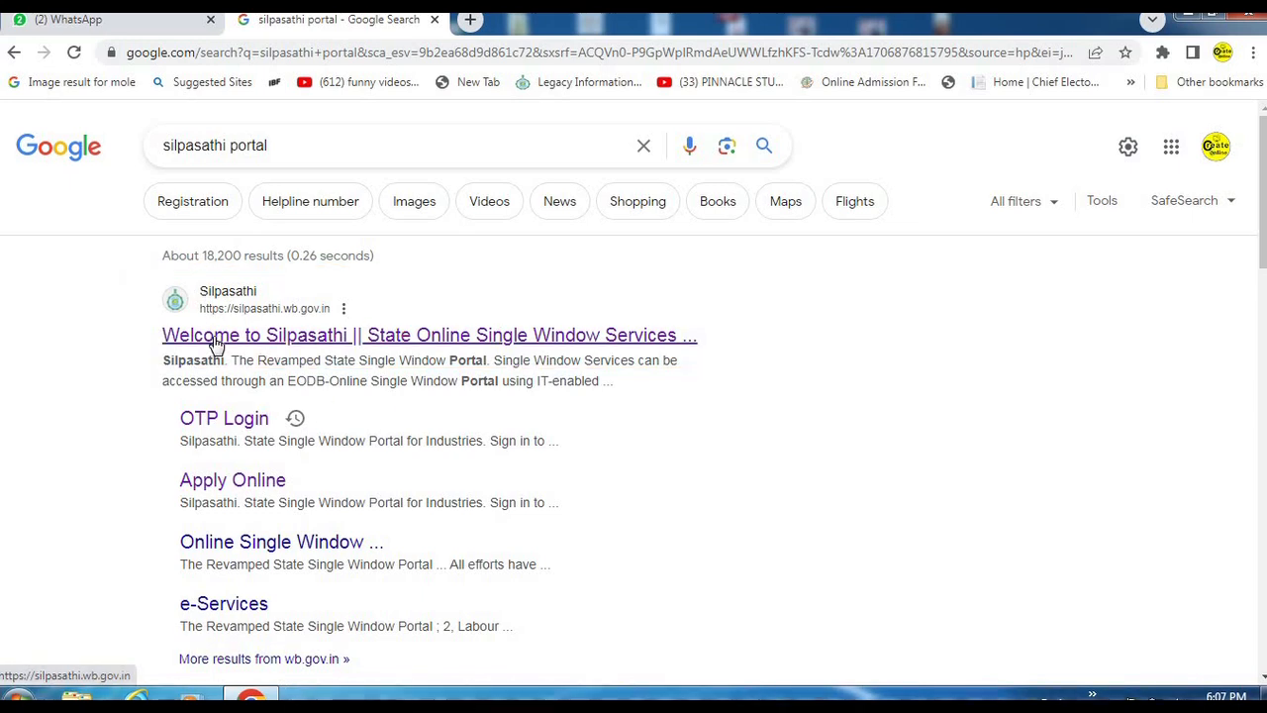
{"action": "left_click", "coordinate": [705, 364]}
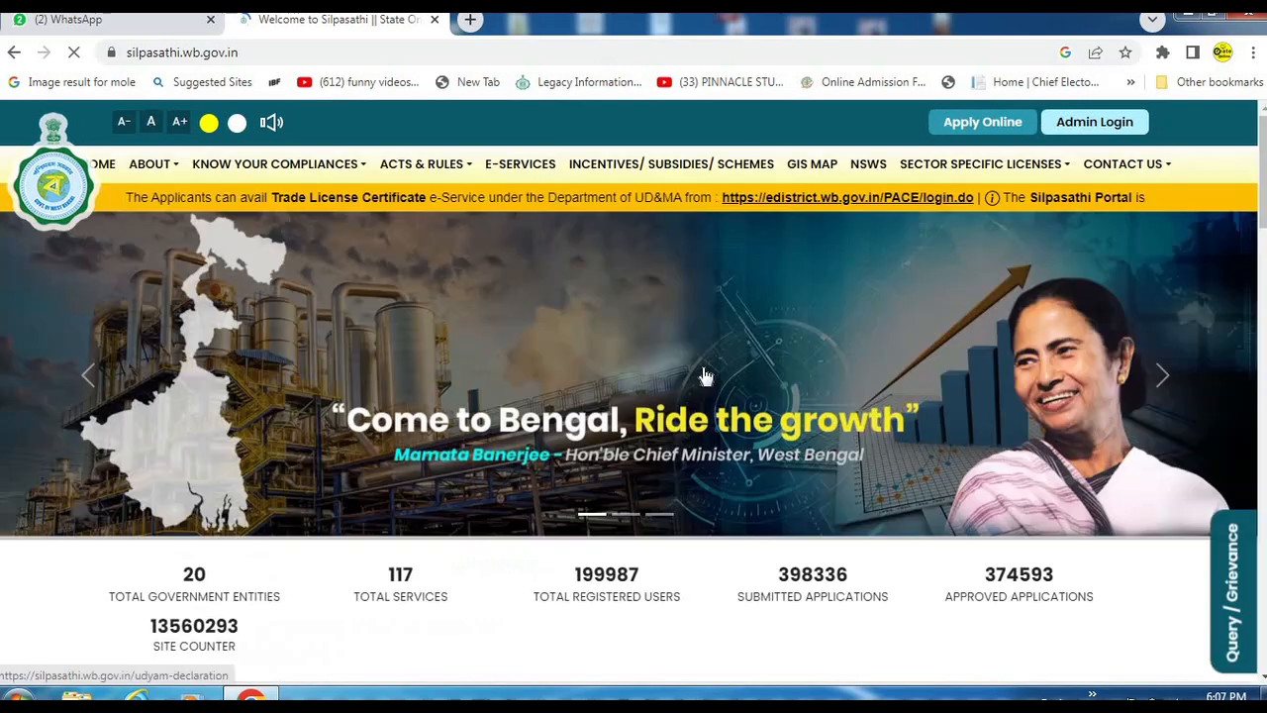
{"action": "mouse_move", "coordinate": [970, 181]}
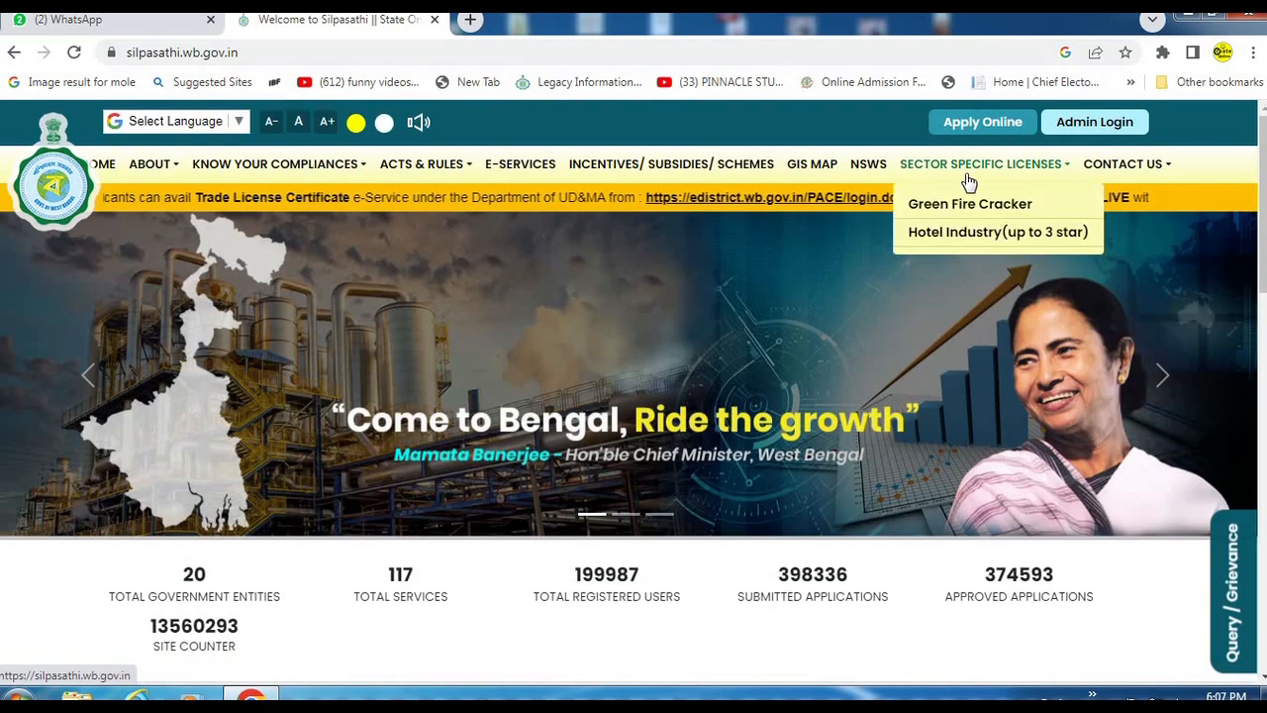
Step: Go via Apply Online to the sign-in page and choose Create new for a new account
{"action": "left_click", "coordinate": [983, 122]}
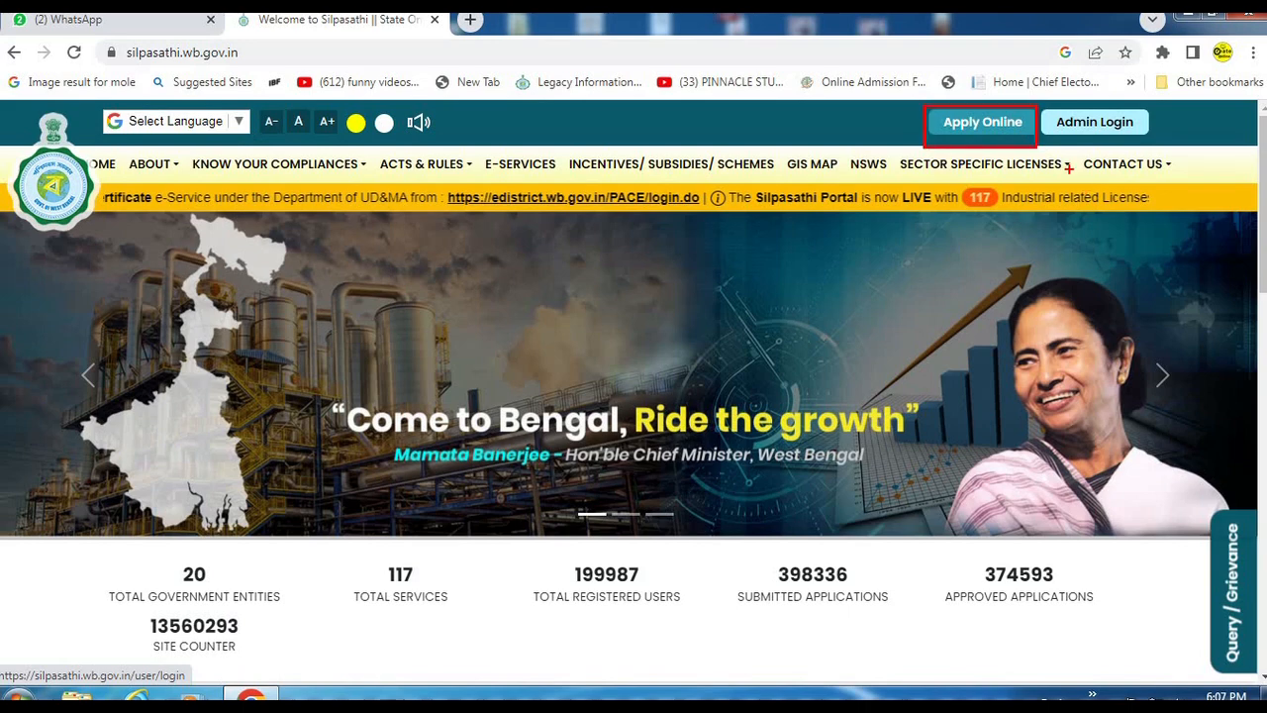
{"action": "key", "text": "Escape"}
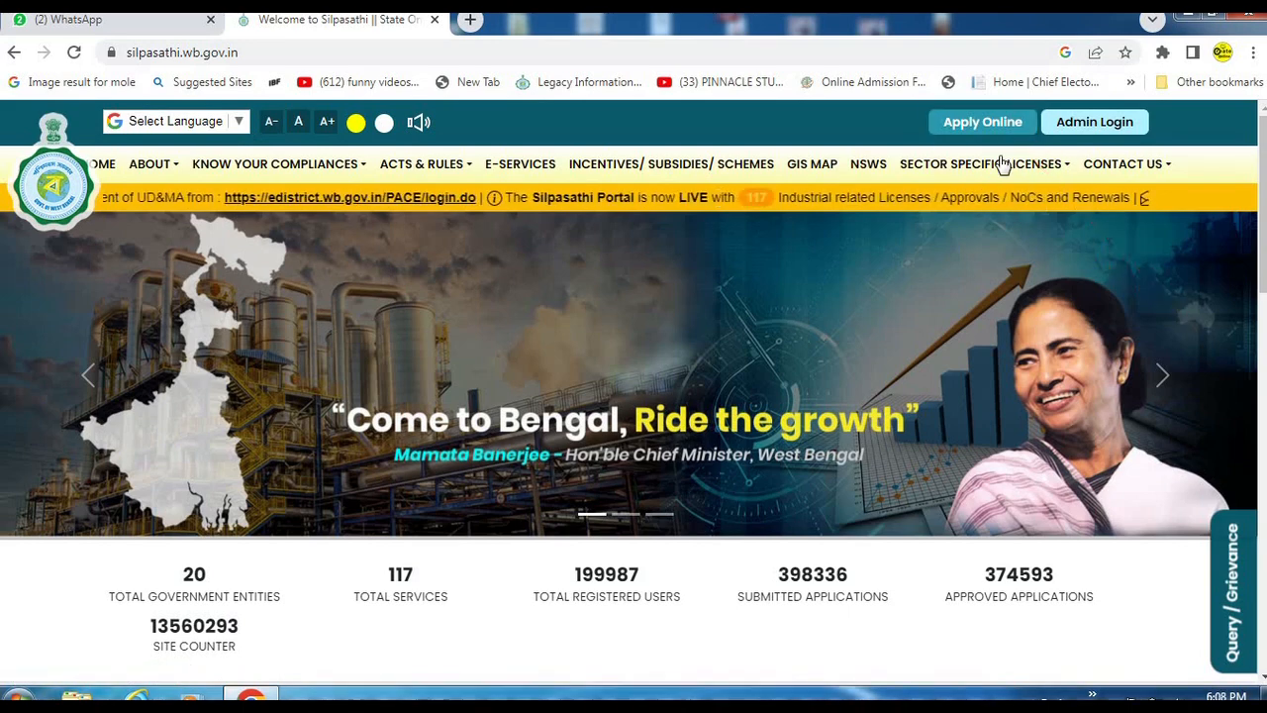
{"action": "left_click", "coordinate": [998, 128]}
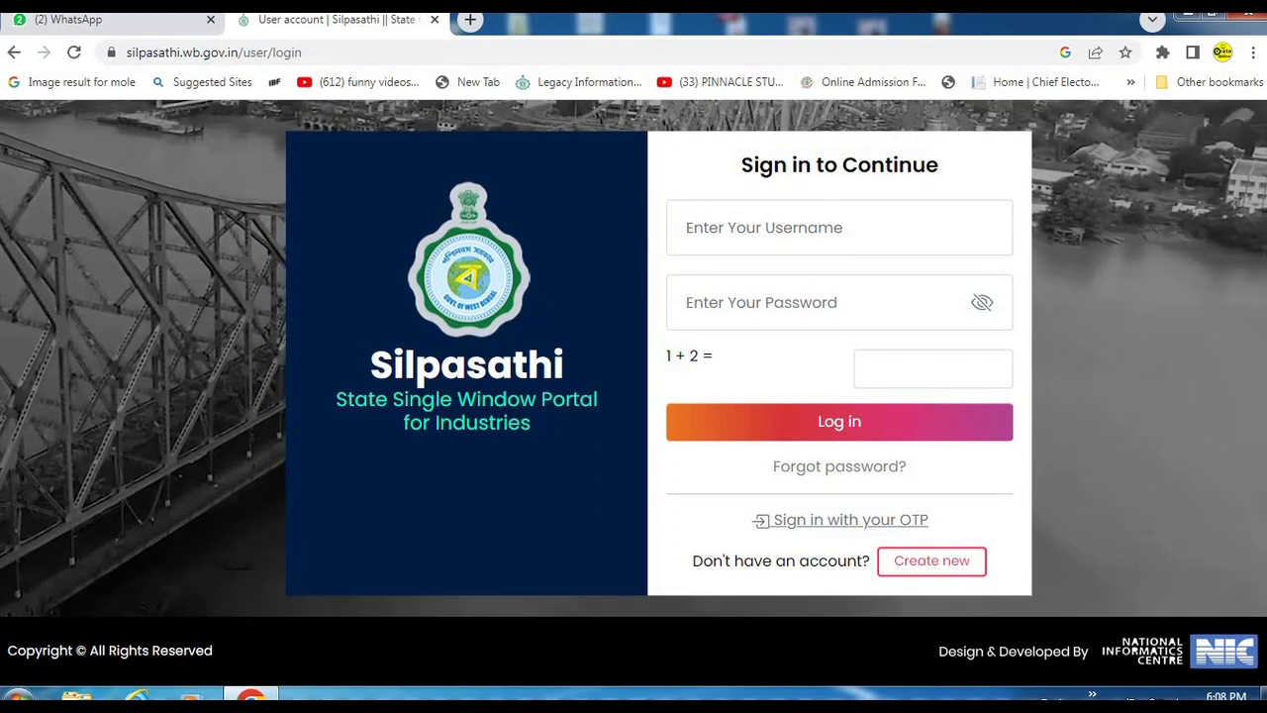
{"action": "left_click_drag", "start_coordinate": [687, 135], "coordinate": [988, 204]}
{"action": "mouse_move", "coordinate": [664, 191]}
{"action": "left_mouse_down"}
{"action": "mouse_move", "coordinate": [848, 244]}
{"action": "mouse_move", "coordinate": [1008, 259]}
{"action": "left_mouse_up"}
{"action": "left_click_drag", "start_coordinate": [657, 255], "coordinate": [1023, 332]}
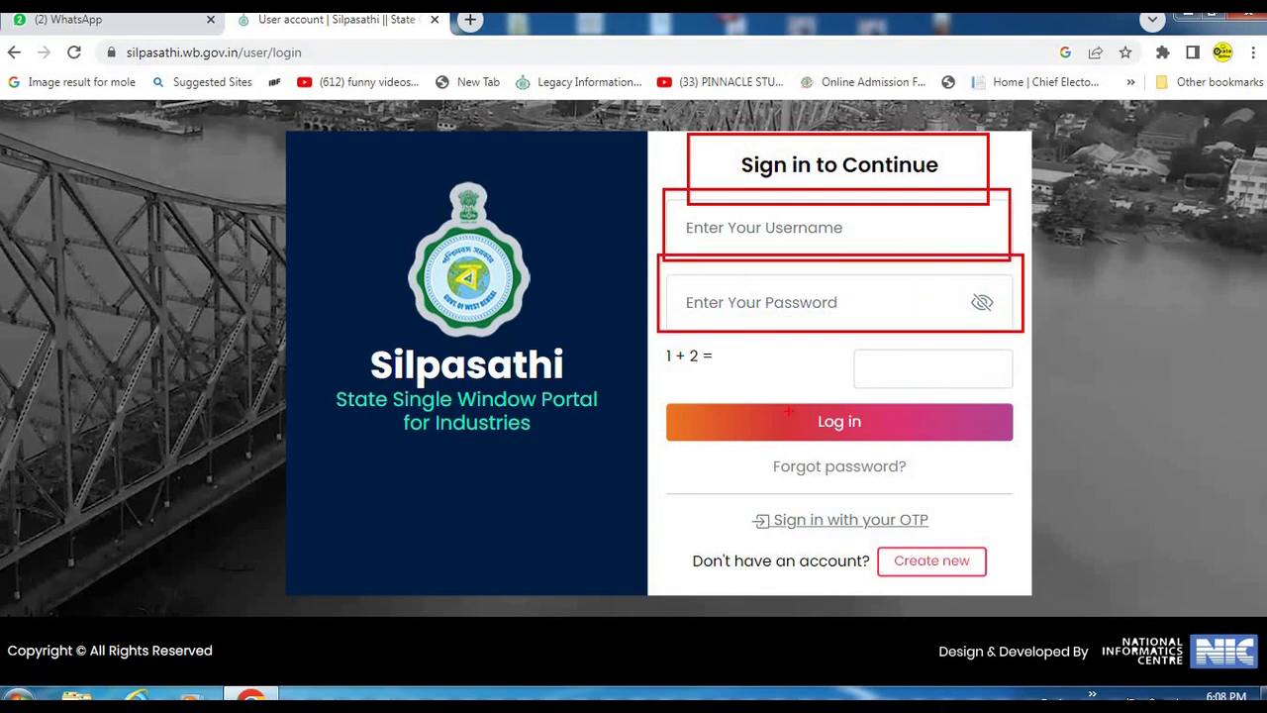
{"action": "left_click_drag", "start_coordinate": [769, 391], "coordinate": [956, 441]}
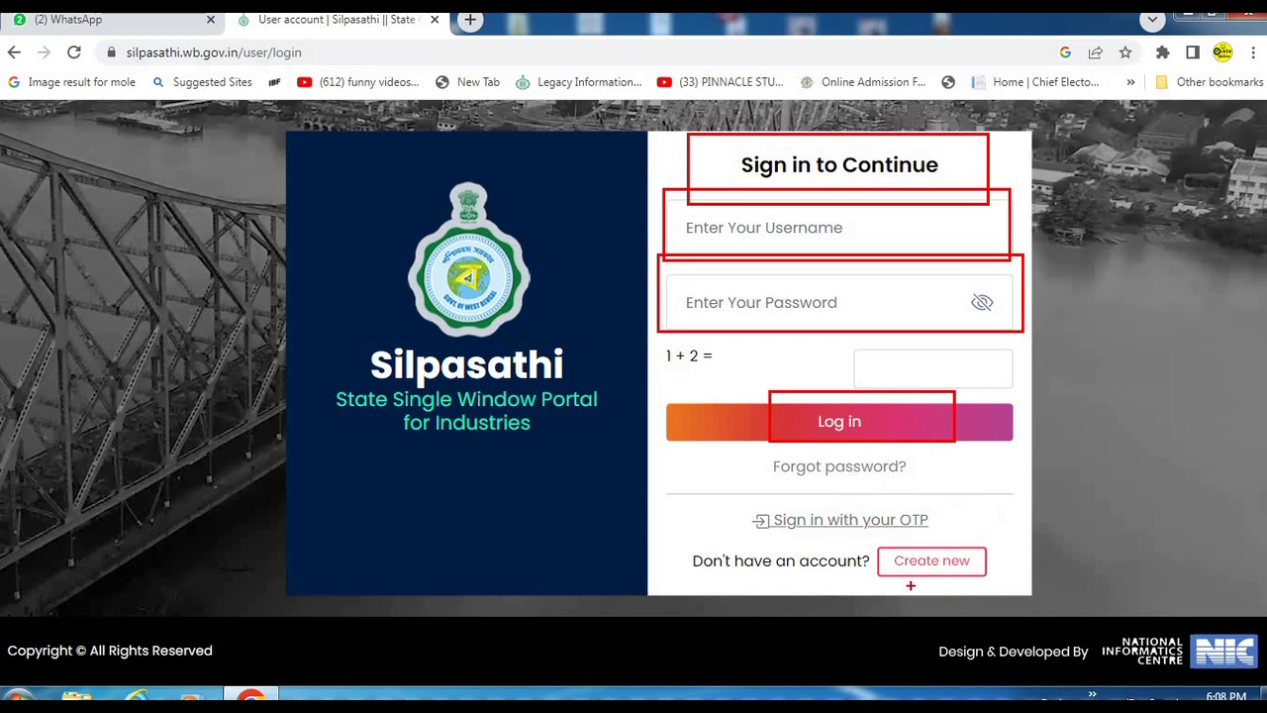
{"action": "left_click_drag", "start_coordinate": [639, 535], "coordinate": [1094, 597]}
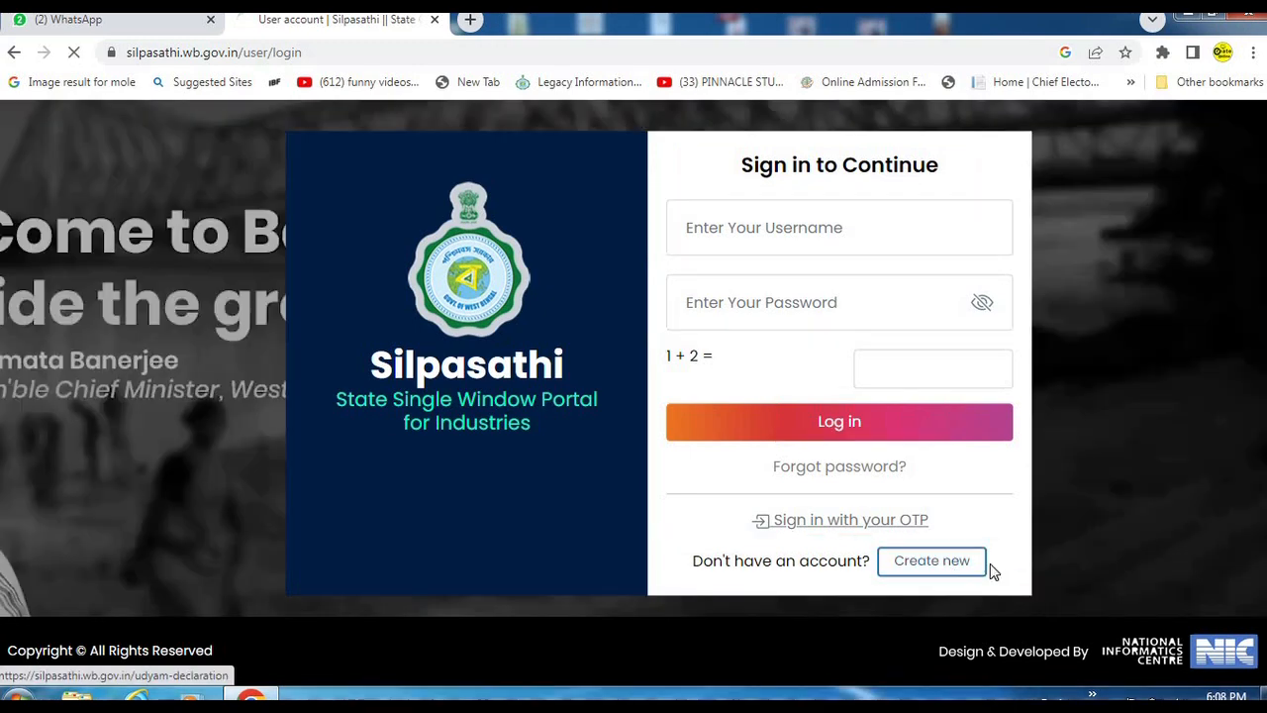
{"action": "left_click", "coordinate": [990, 564]}
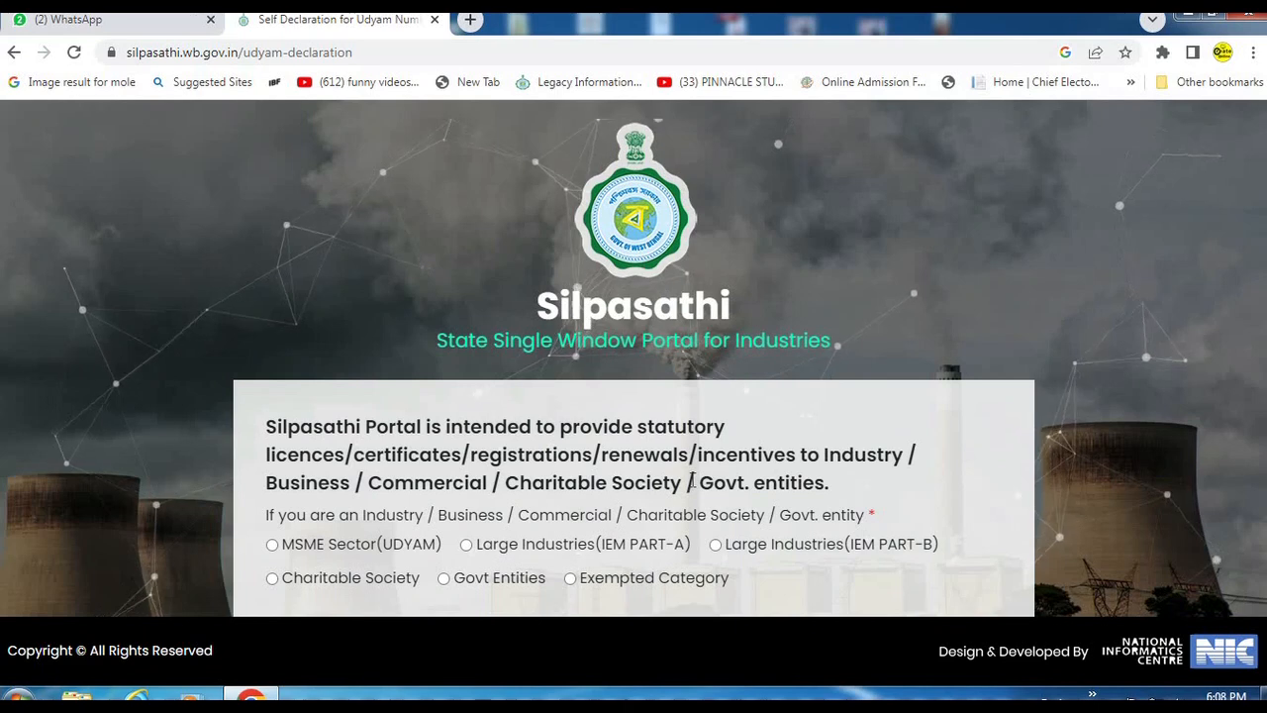
Step: Choose MSME Sector (UDYAM), view the empty Udyam registration fields, then go back to sign-in
{"action": "left_click_drag", "start_coordinate": [380, 169], "coordinate": [969, 376]}
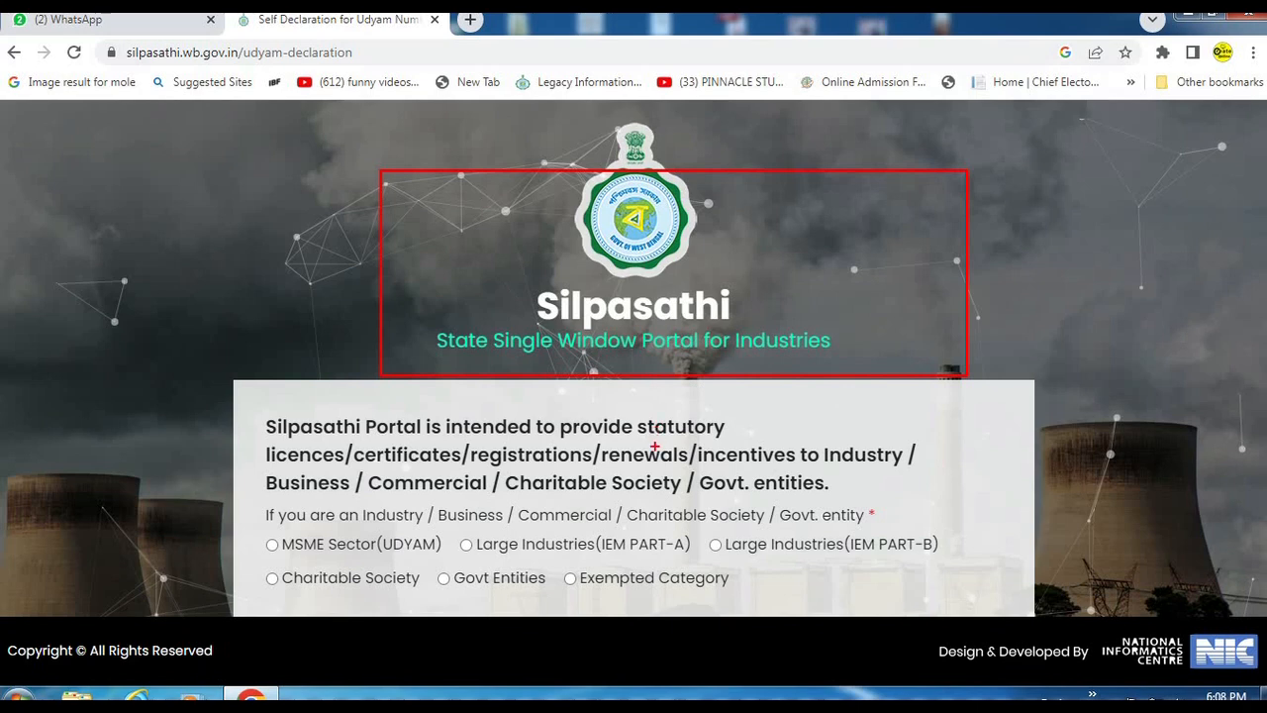
{"action": "triple_click", "coordinate": [287, 544]}
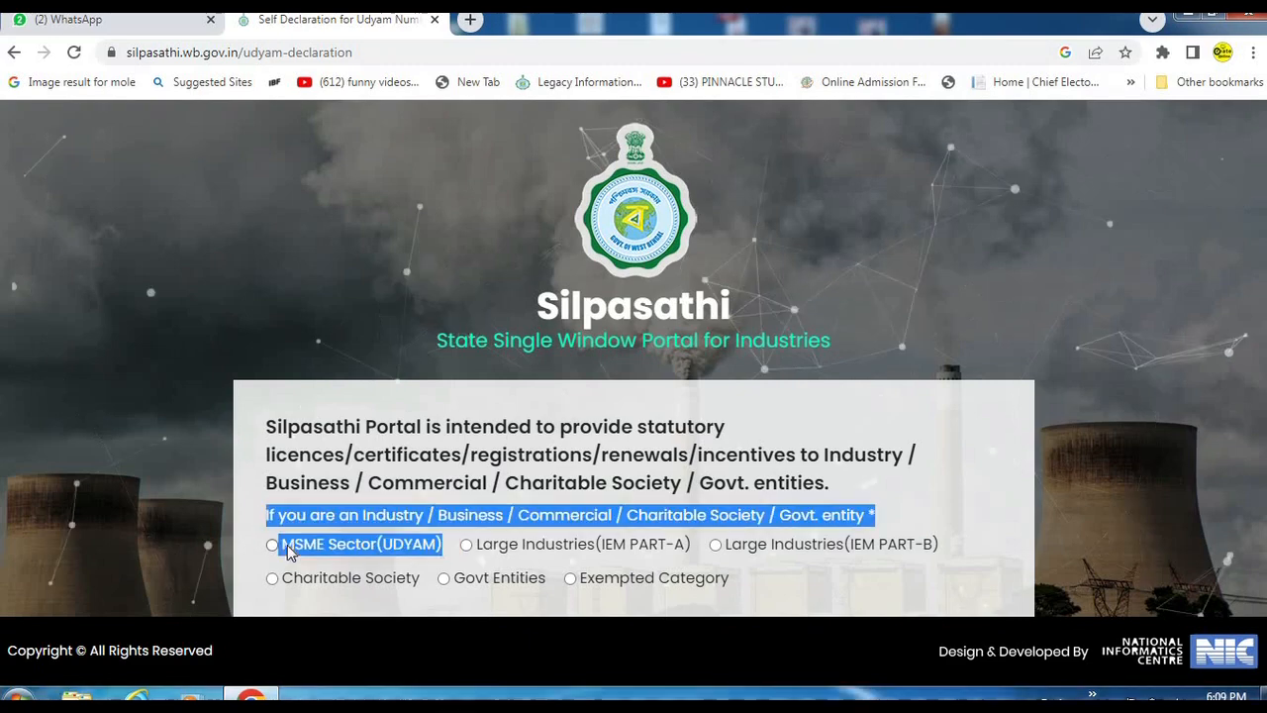
{"action": "scroll", "coordinate": [522, 513], "scroll_direction": "down", "scroll_amount": 2}
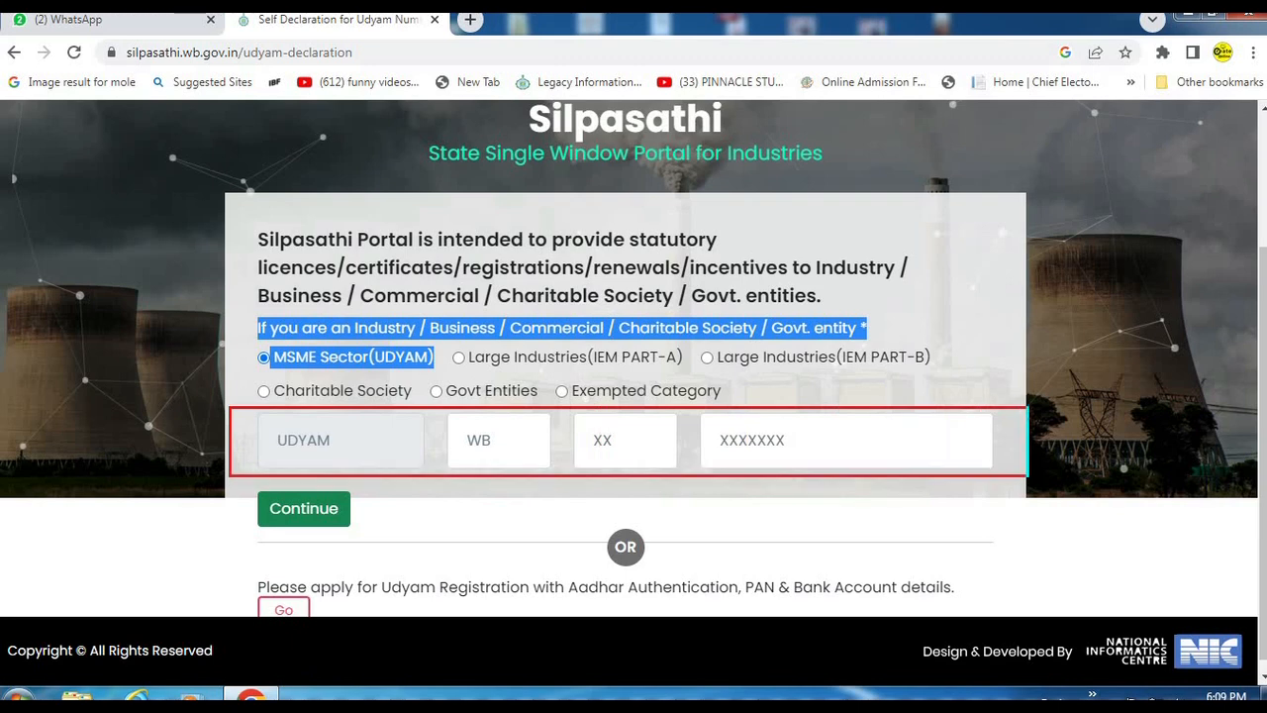
{"action": "left_click", "coordinate": [12, 55]}
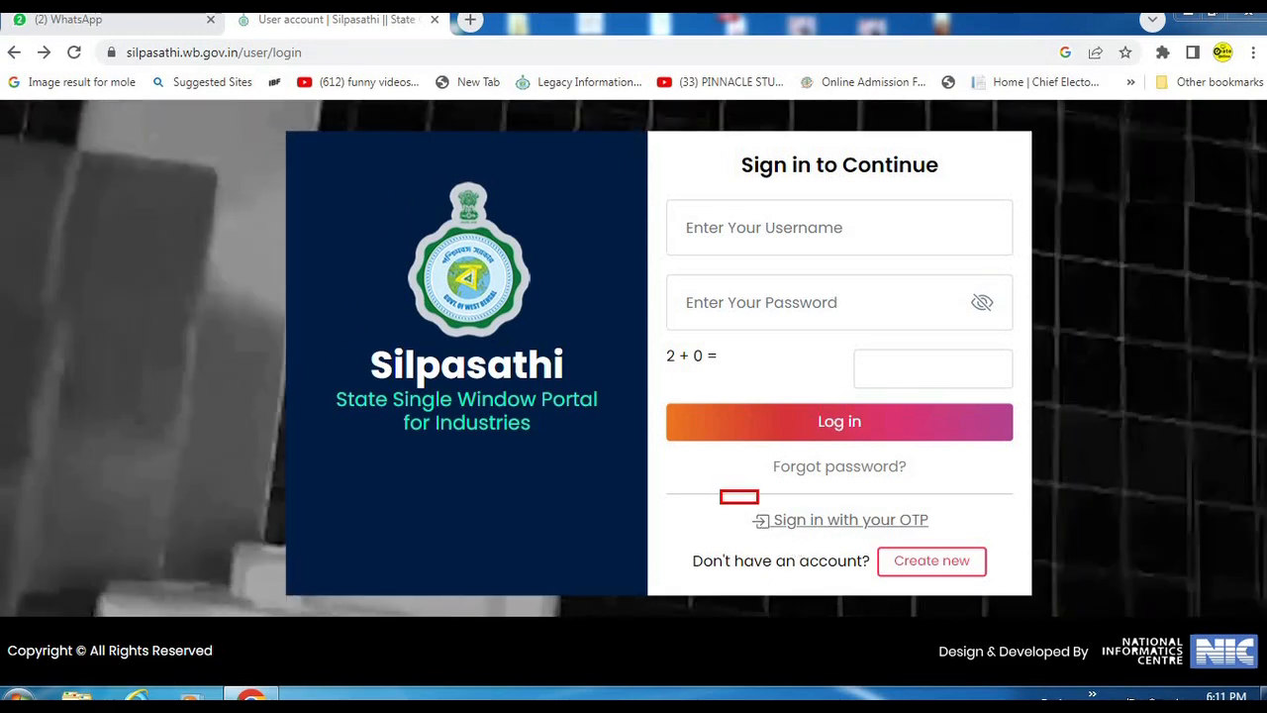
Step: Sign in with OTP using the registered mobile number and the received six-digit verification code
{"action": "left_click", "coordinate": [907, 523]}
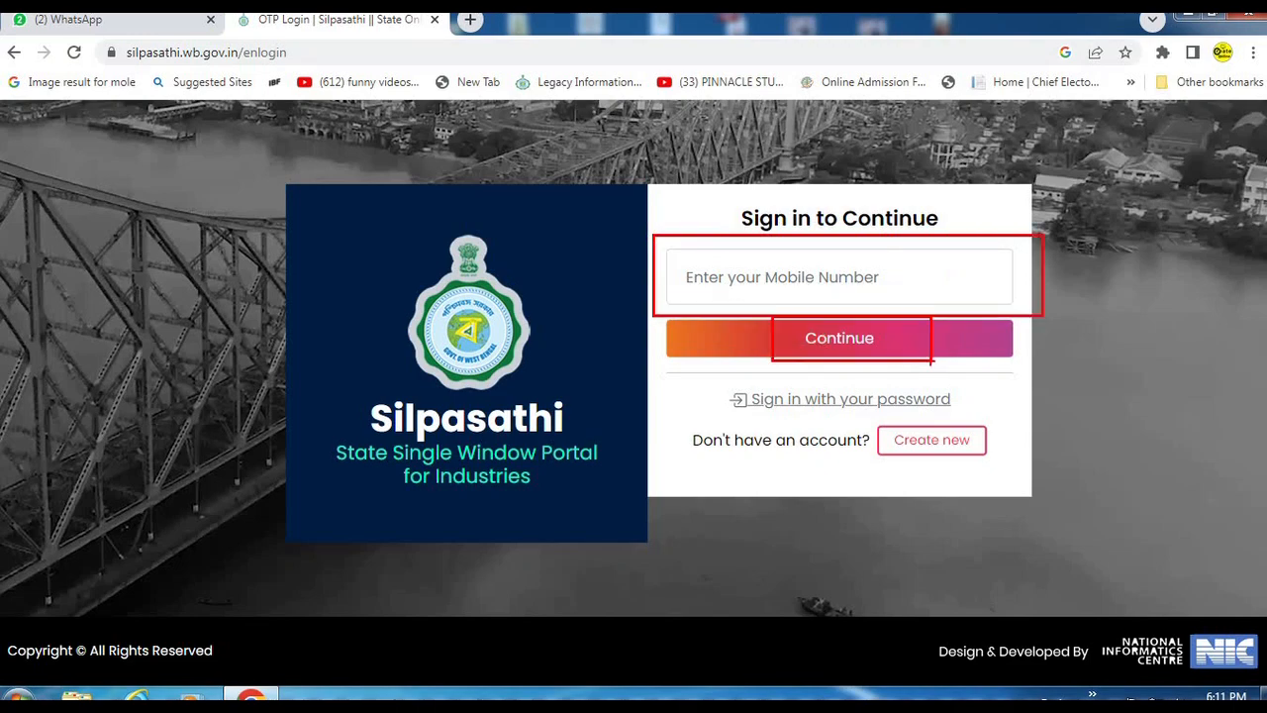
{"action": "left_click", "coordinate": [766, 275]}
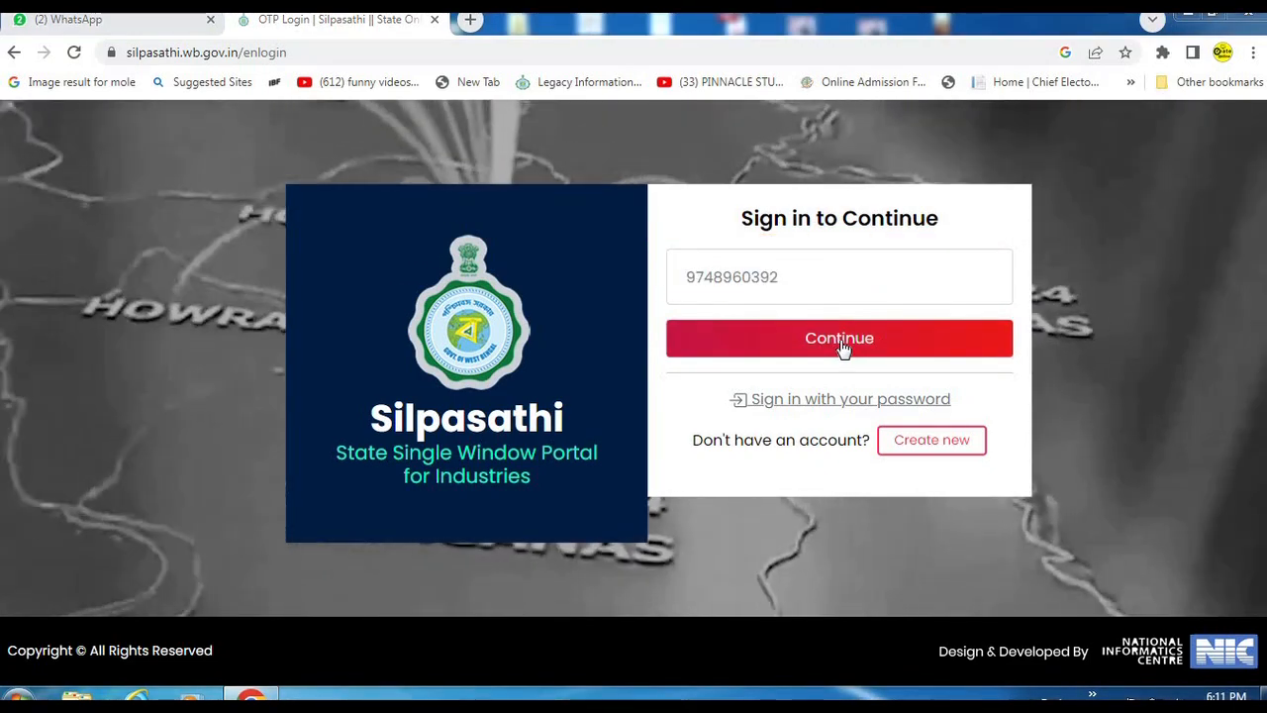
{"action": "left_click", "coordinate": [840, 341]}
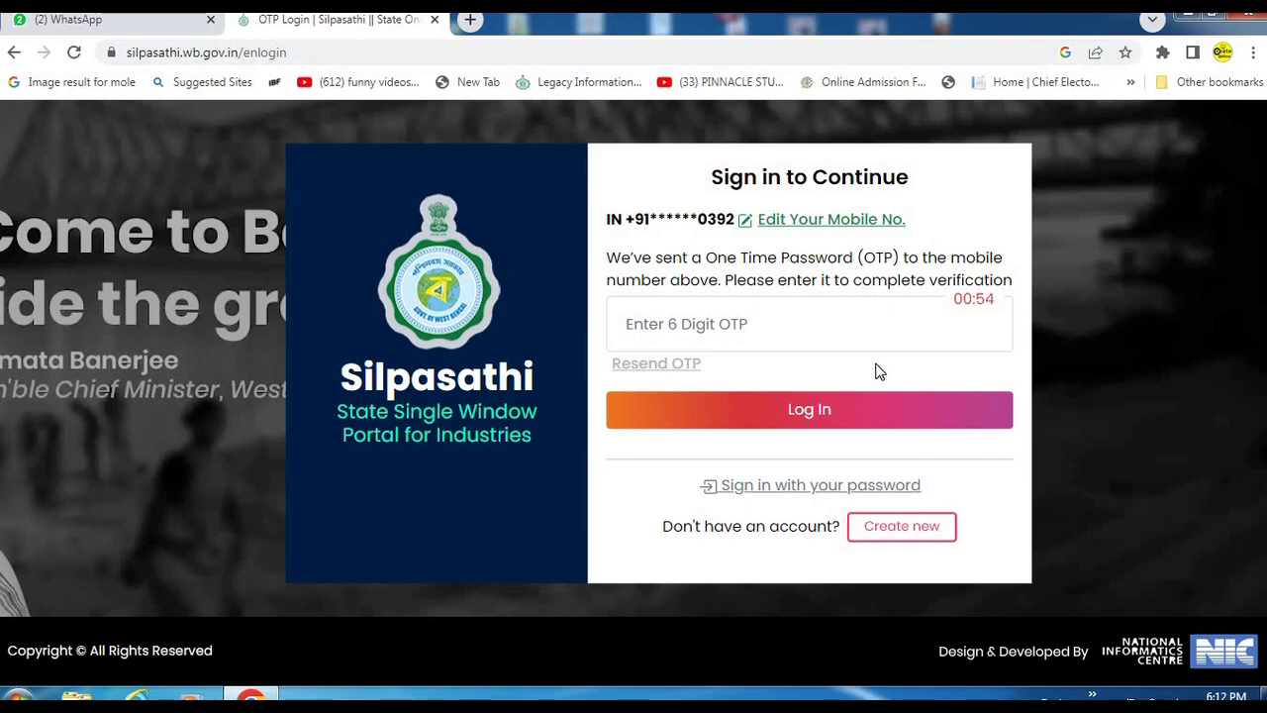
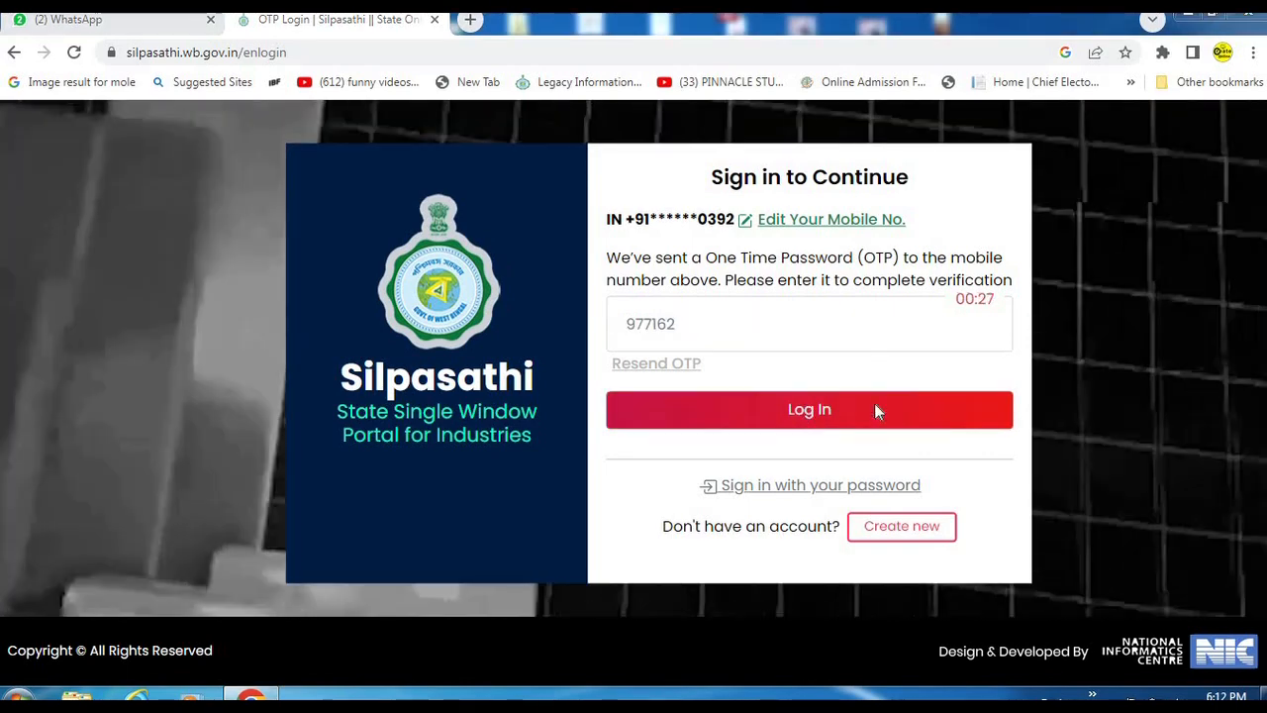
{"action": "left_click", "coordinate": [881, 409]}
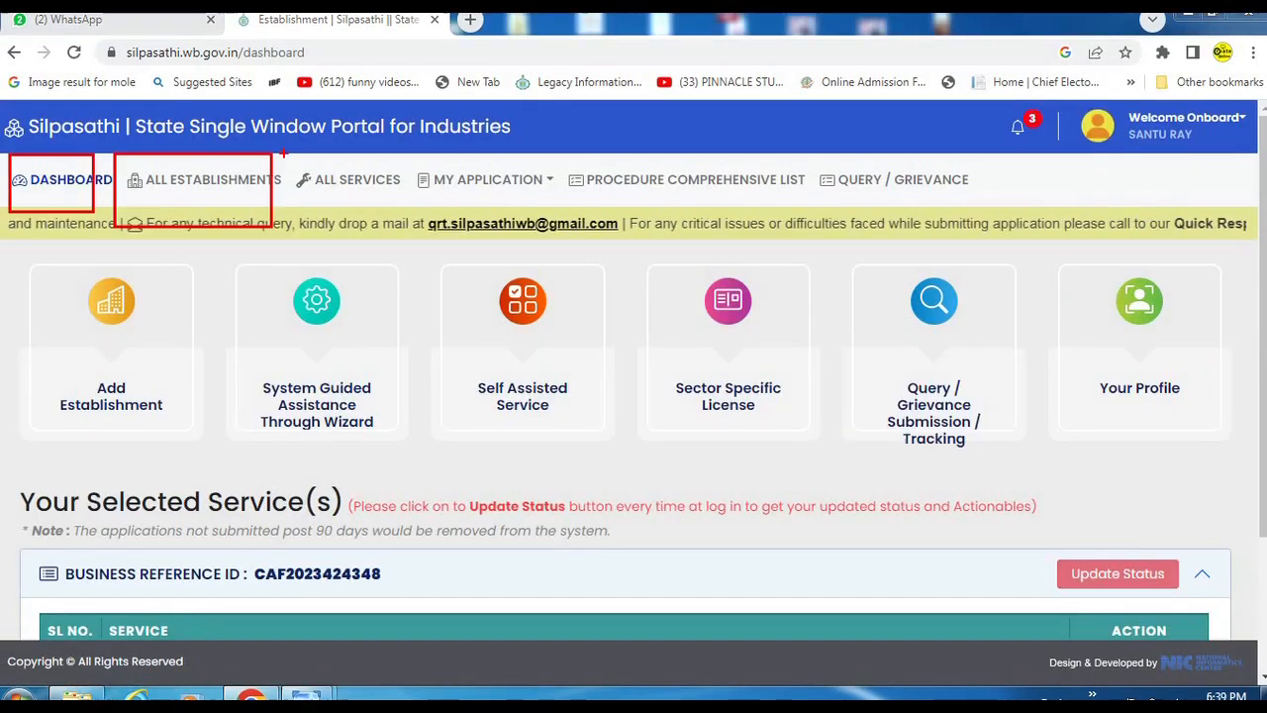
Step: Open the list of available services from the establishments page
{"action": "left_click", "coordinate": [213, 179]}
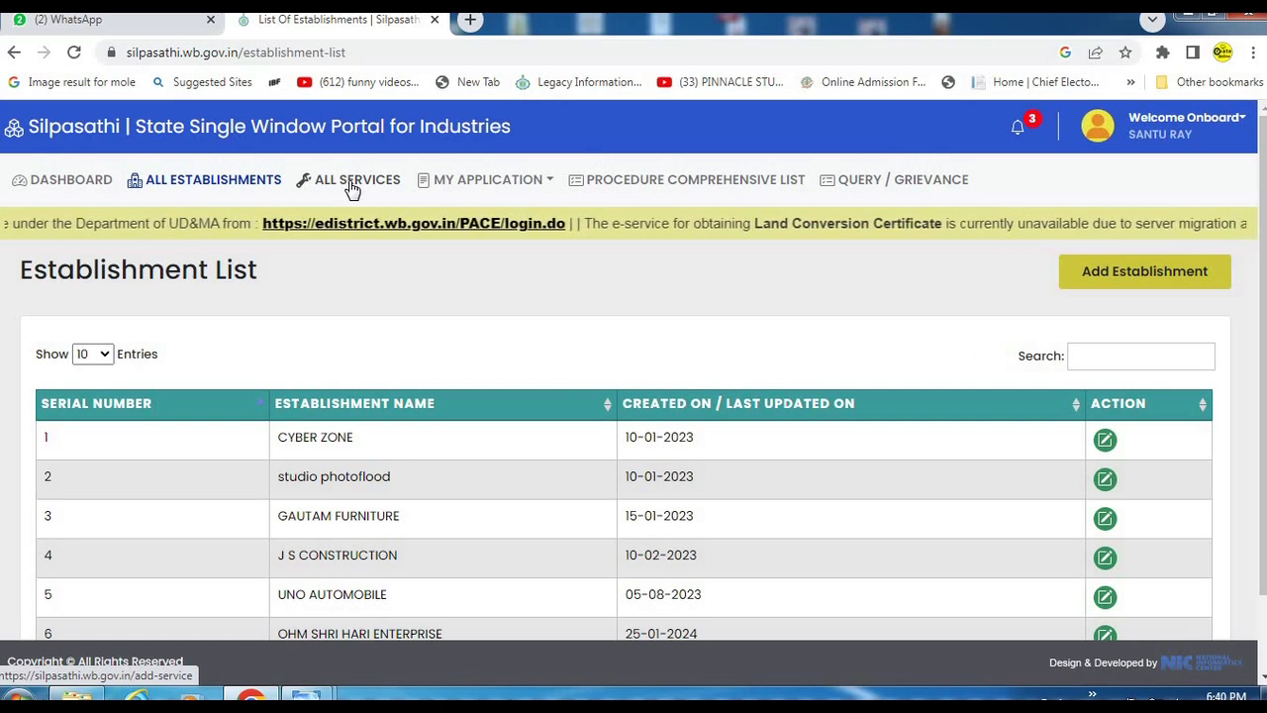
{"action": "left_click", "coordinate": [357, 188]}
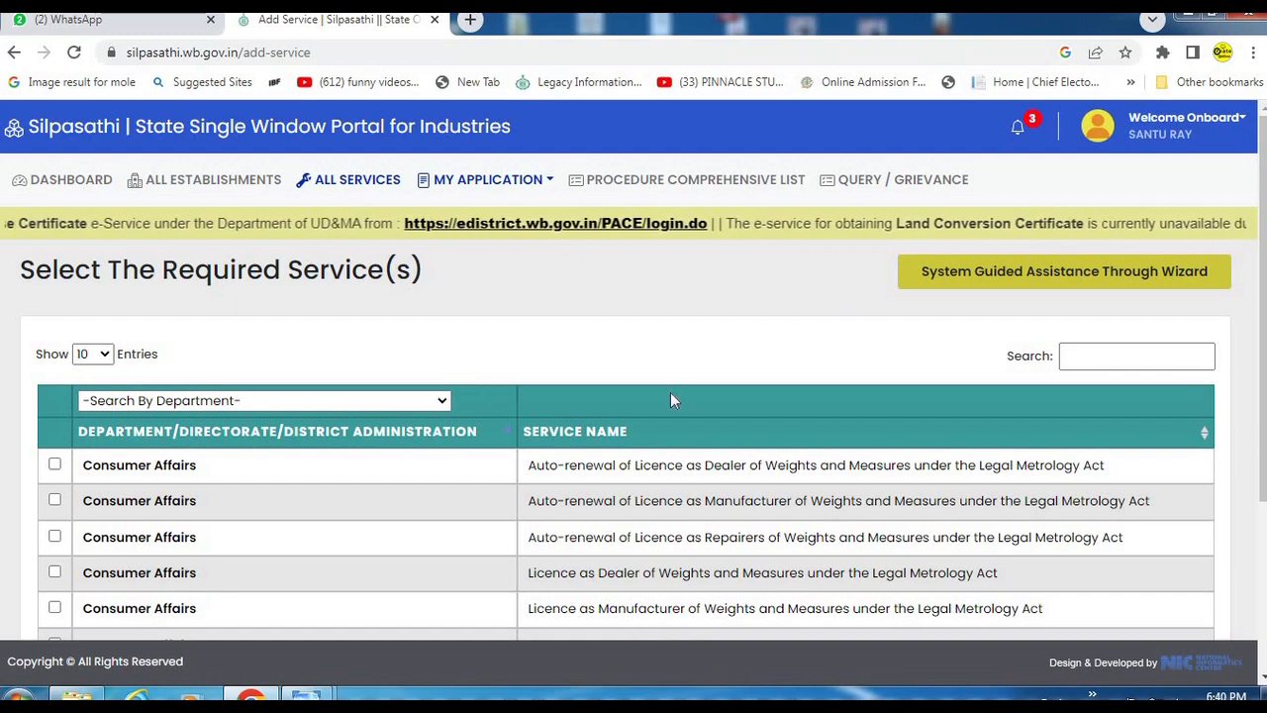
{"action": "scroll", "coordinate": [635, 472], "scroll_direction": "down", "scroll_amount": 3}
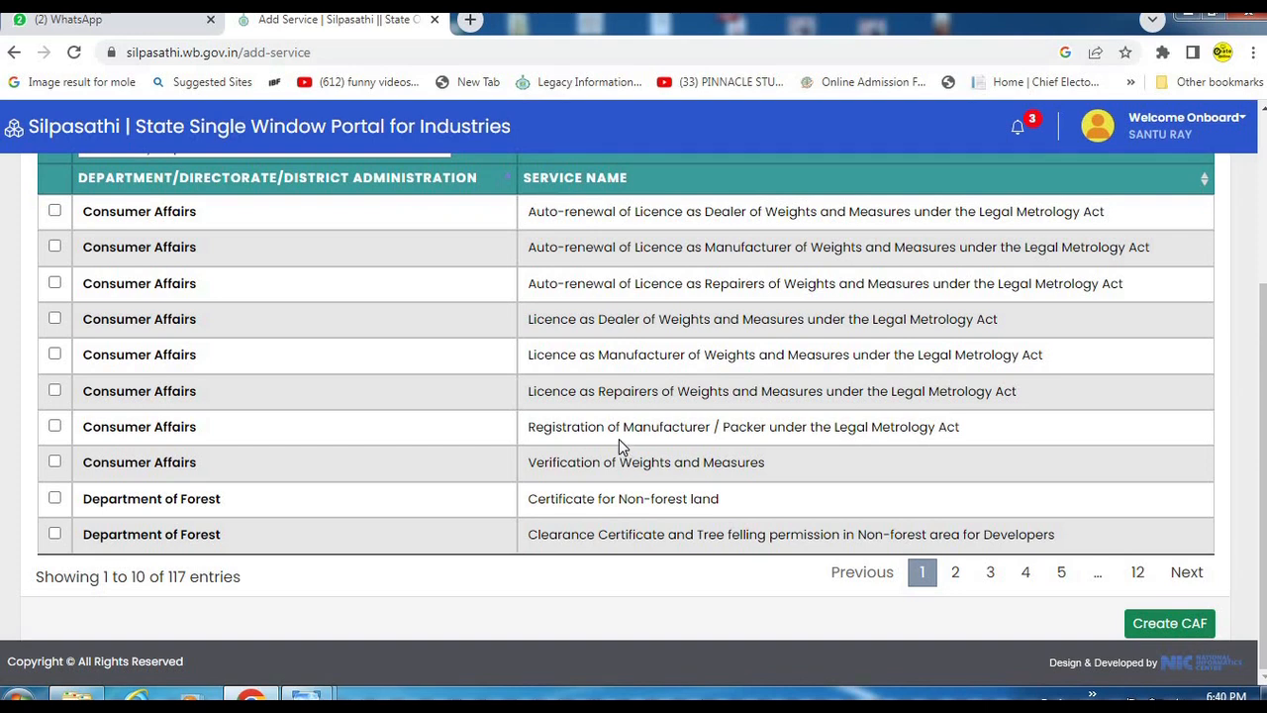
{"action": "scroll", "coordinate": [618, 440], "scroll_direction": "up", "scroll_amount": 1}
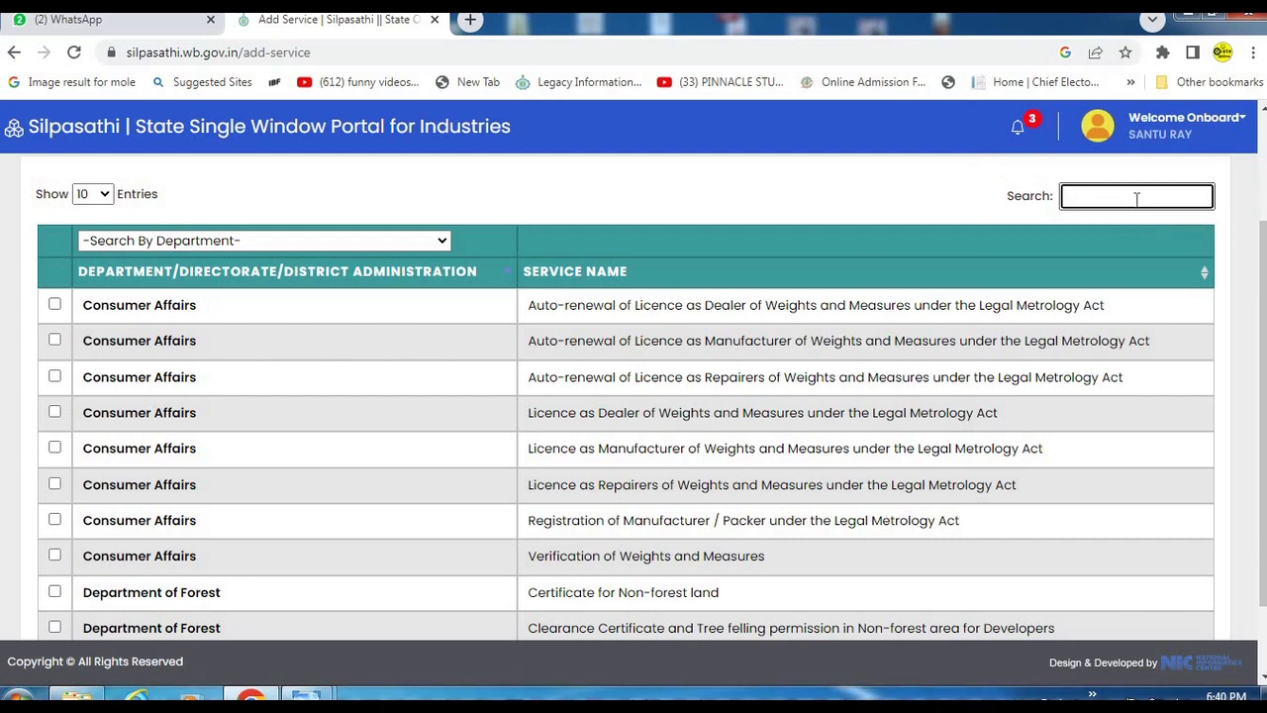
Step: Search services for TRADE and tick Trade License - P & RD
{"action": "type", "text": "TRA"}
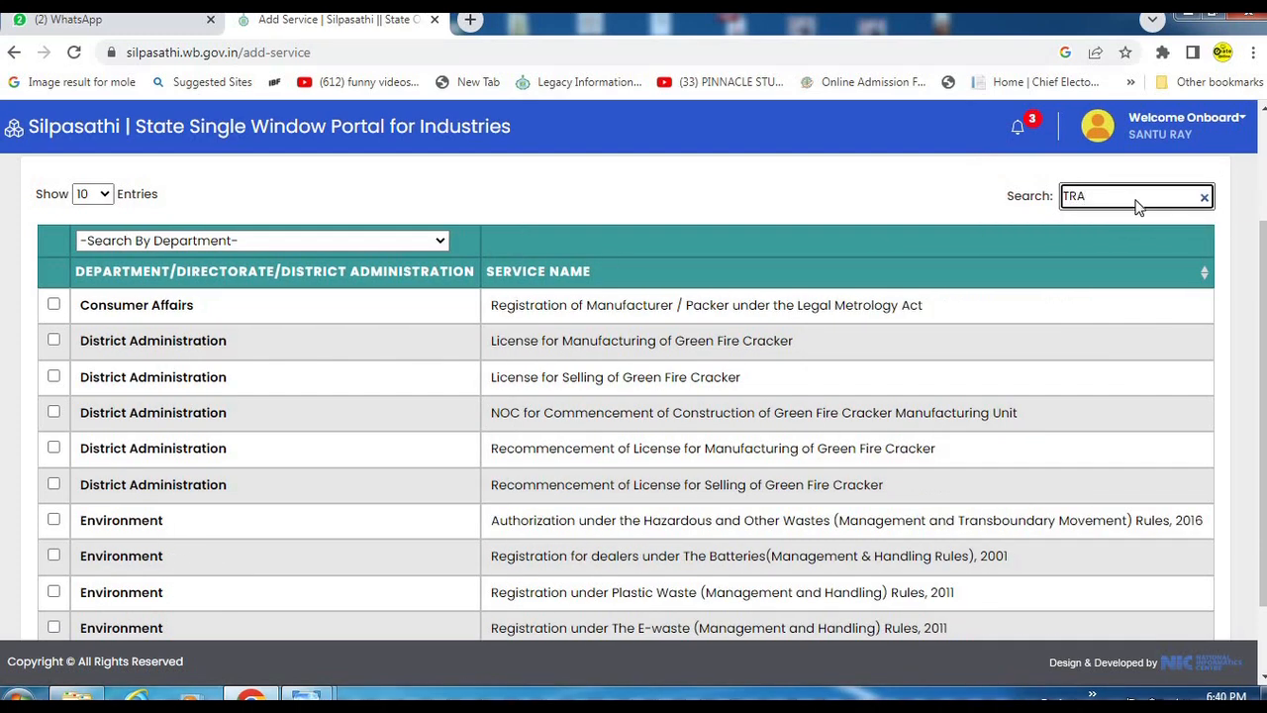
{"action": "type", "text": "DE"}
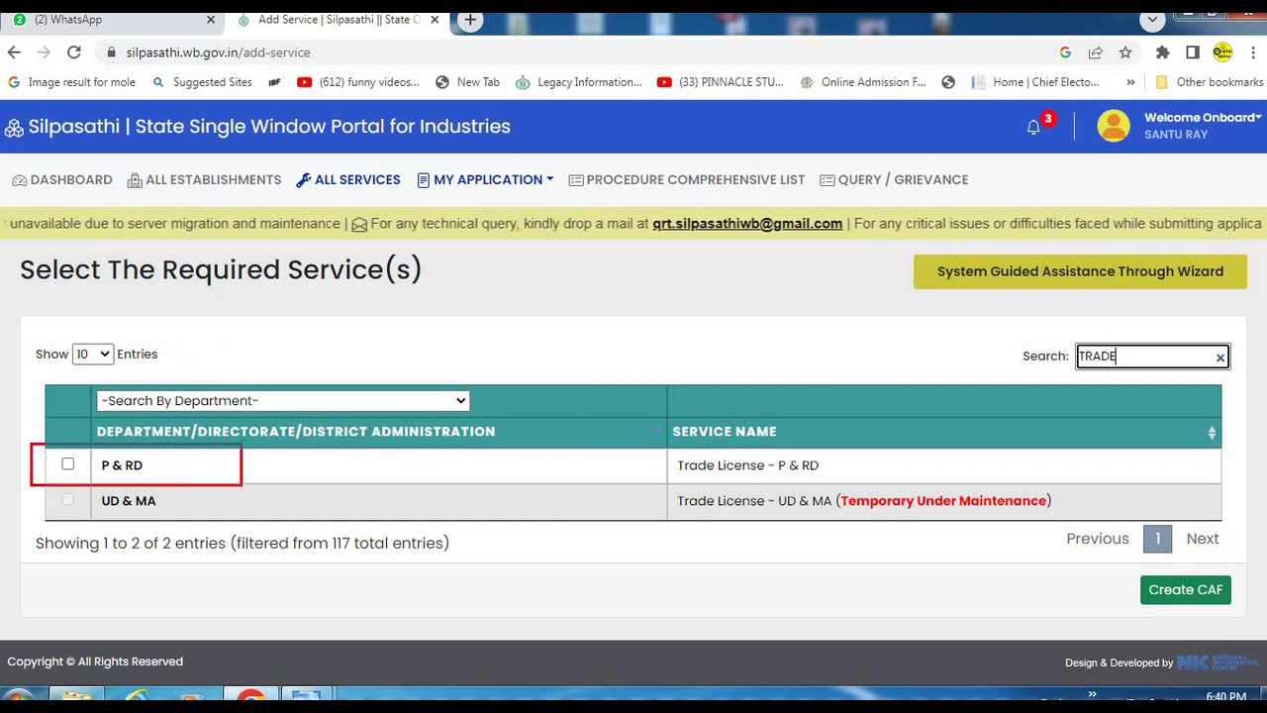
{"action": "left_click_drag", "start_coordinate": [56, 481], "coordinate": [245, 531]}
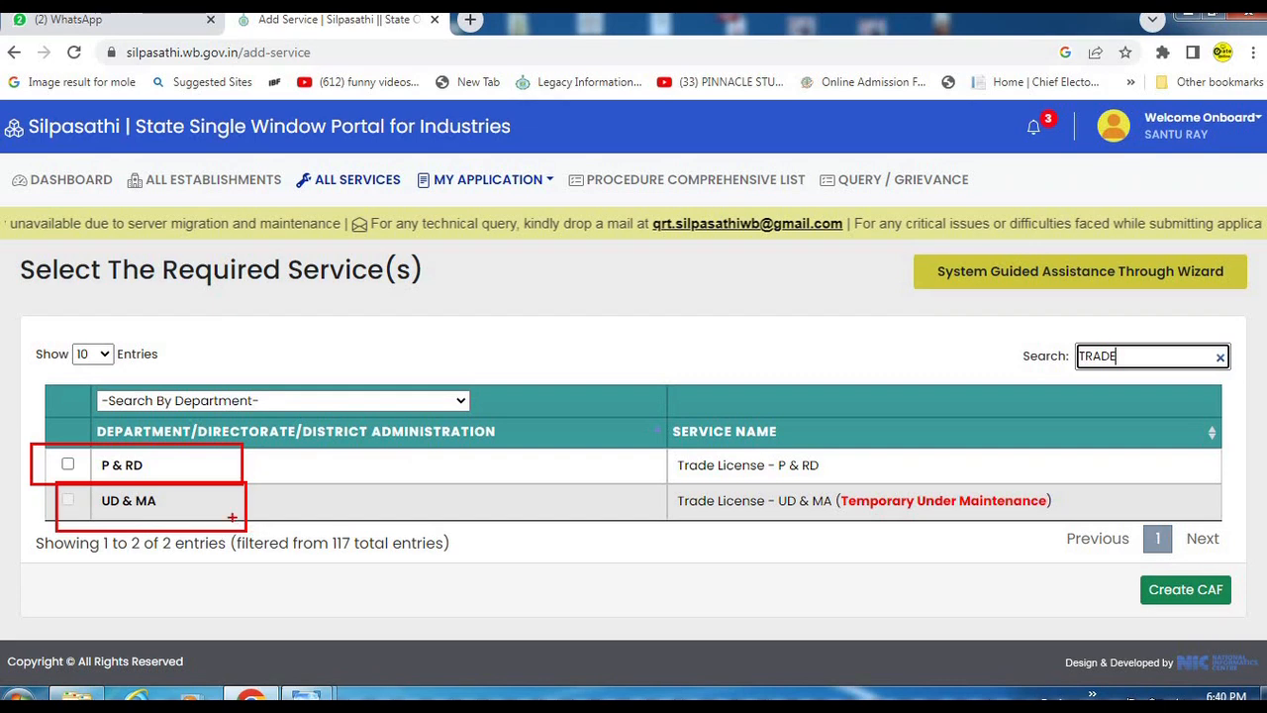
{"action": "mouse_move", "coordinate": [215, 459]}
{"action": "left_mouse_down"}
{"action": "mouse_move", "coordinate": [555, 509]}
{"action": "mouse_move", "coordinate": [579, 507]}
{"action": "mouse_move", "coordinate": [584, 459]}
{"action": "left_mouse_up"}
{"action": "left_click_drag", "start_coordinate": [330, 573], "coordinate": [510, 636]}
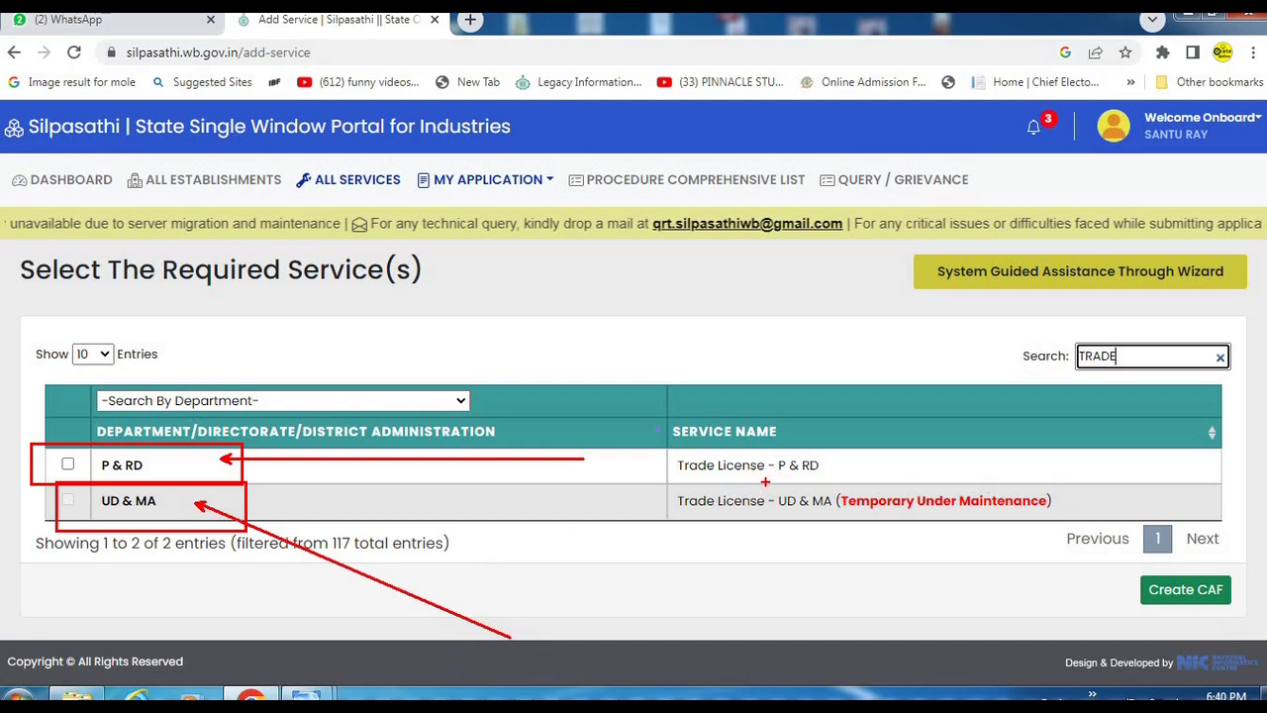
{"action": "key", "text": "Escape"}
{"action": "left_click", "coordinate": [67, 464]}
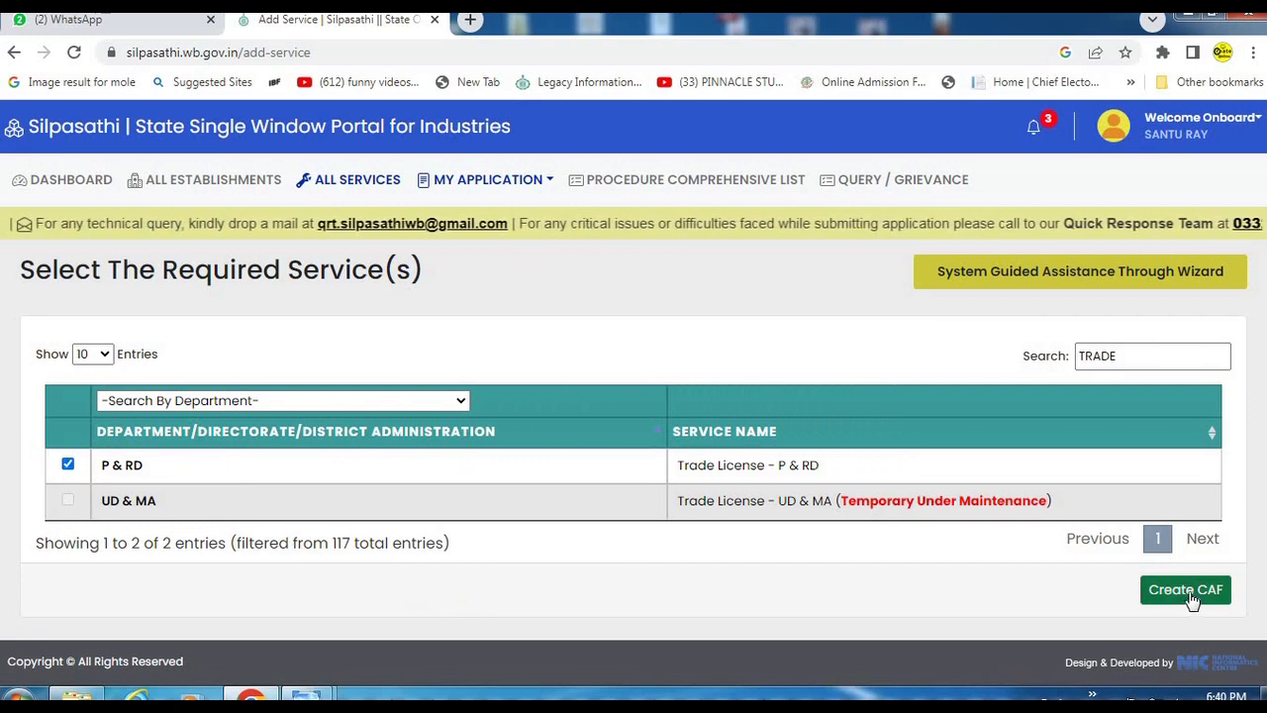
Step: Create the CAF for Trade License - P & RD and start its online application form
{"action": "left_click", "coordinate": [1230, 590]}
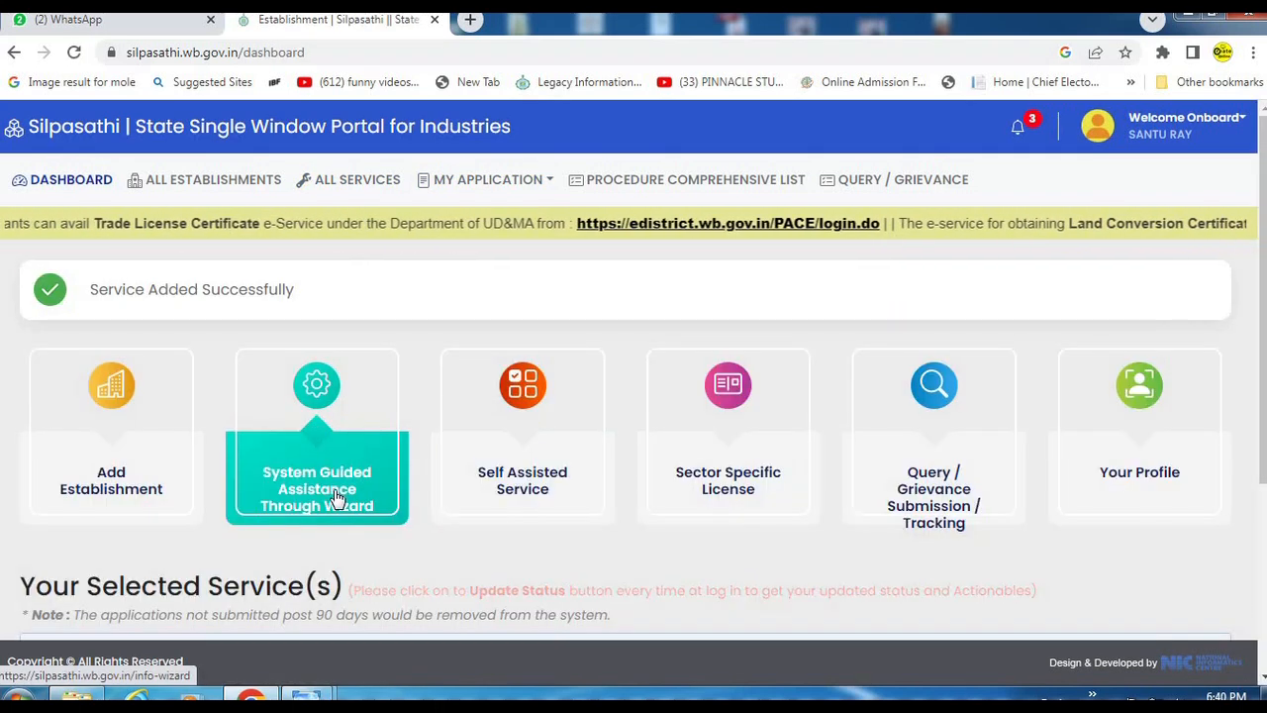
{"action": "scroll", "coordinate": [333, 500], "scroll_direction": "down", "scroll_amount": 2}
{"action": "scroll", "coordinate": [333, 501], "scroll_direction": "down", "scroll_amount": 1}
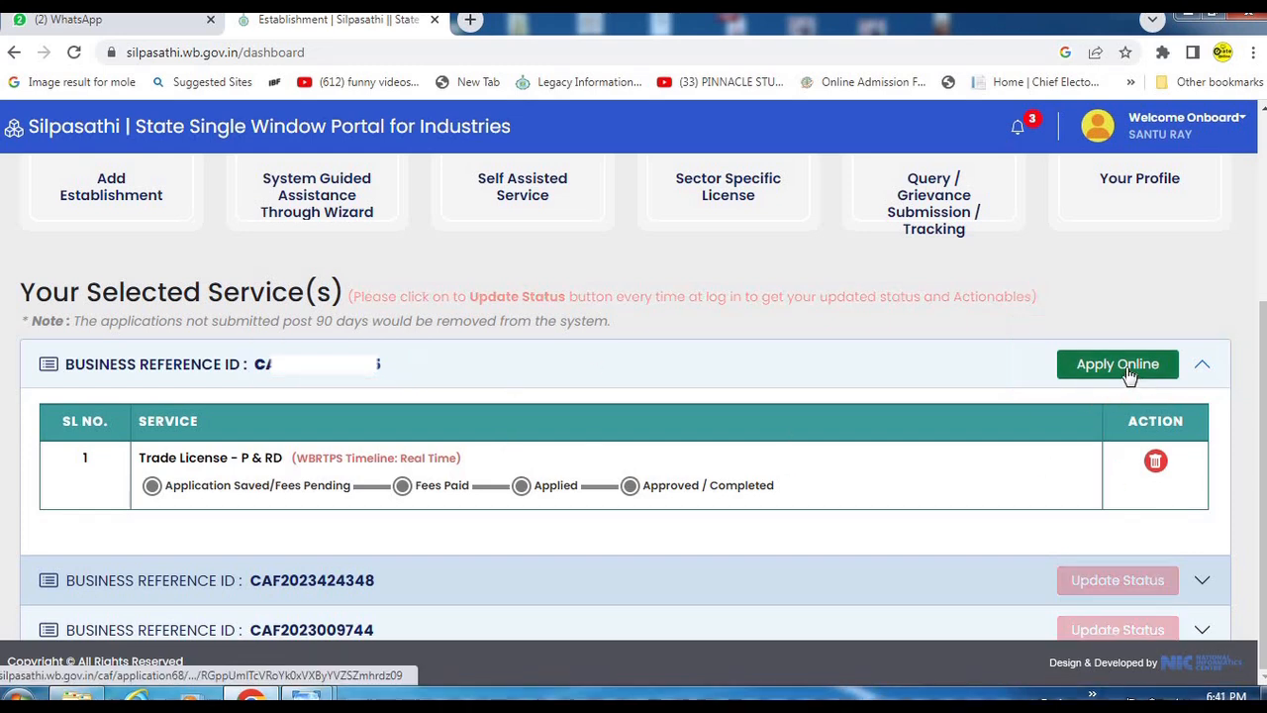
{"action": "left_click", "coordinate": [1214, 376]}
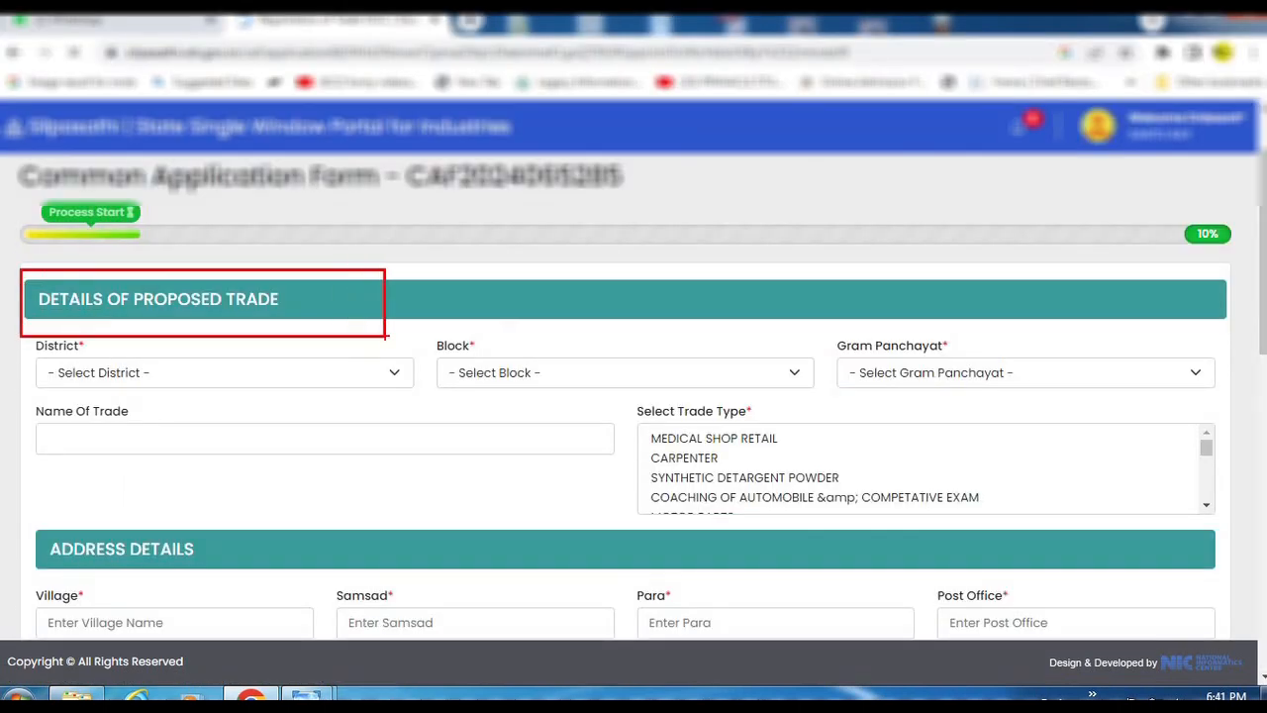
Step: Set District SOUTH 24-PARGANAS, Block SONARPUR and Gram Panchayat BANHOOGHLY-I
{"action": "left_click", "coordinate": [126, 372]}
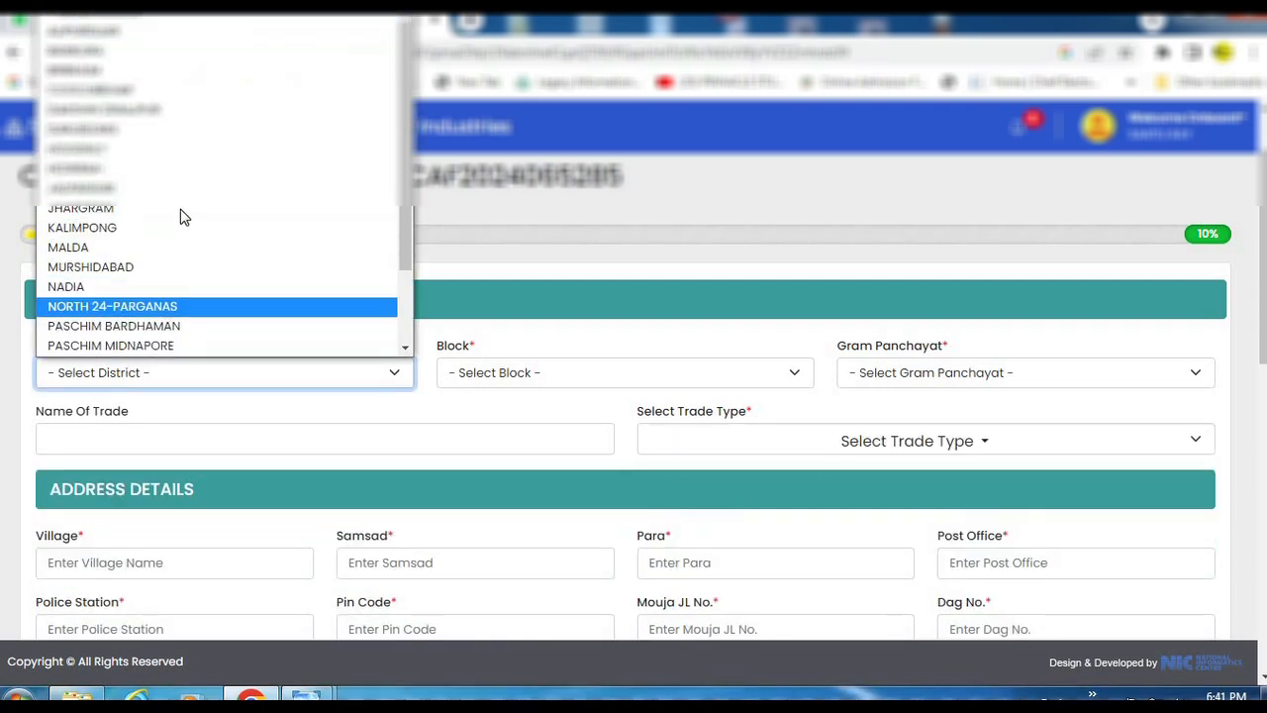
{"action": "scroll", "coordinate": [184, 258], "scroll_direction": "down", "scroll_amount": 1}
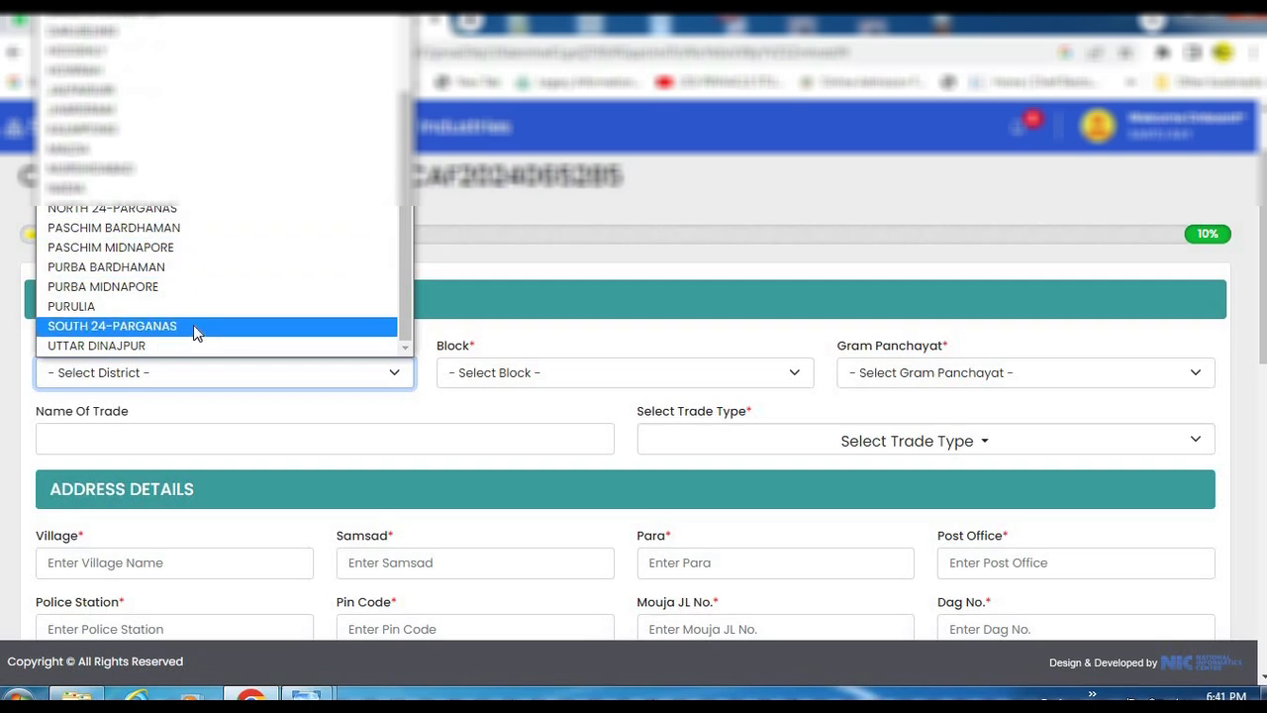
{"action": "left_click", "coordinate": [193, 325]}
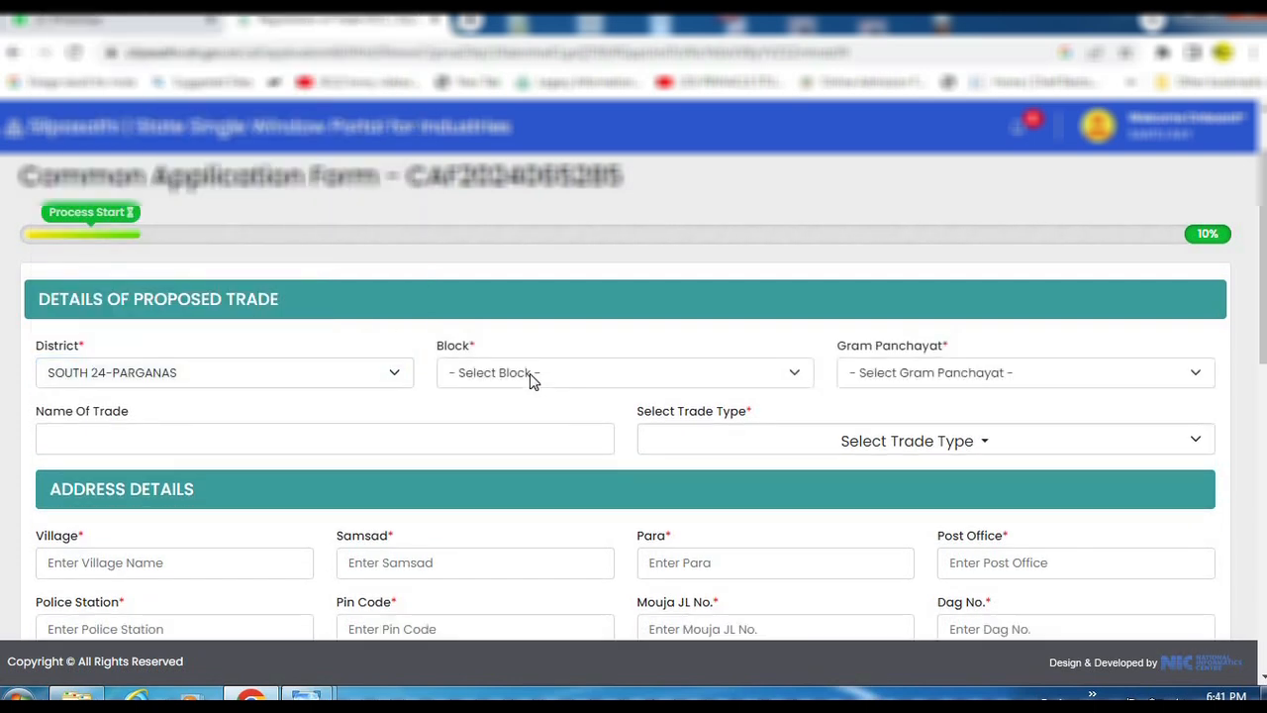
{"action": "left_click", "coordinate": [530, 371]}
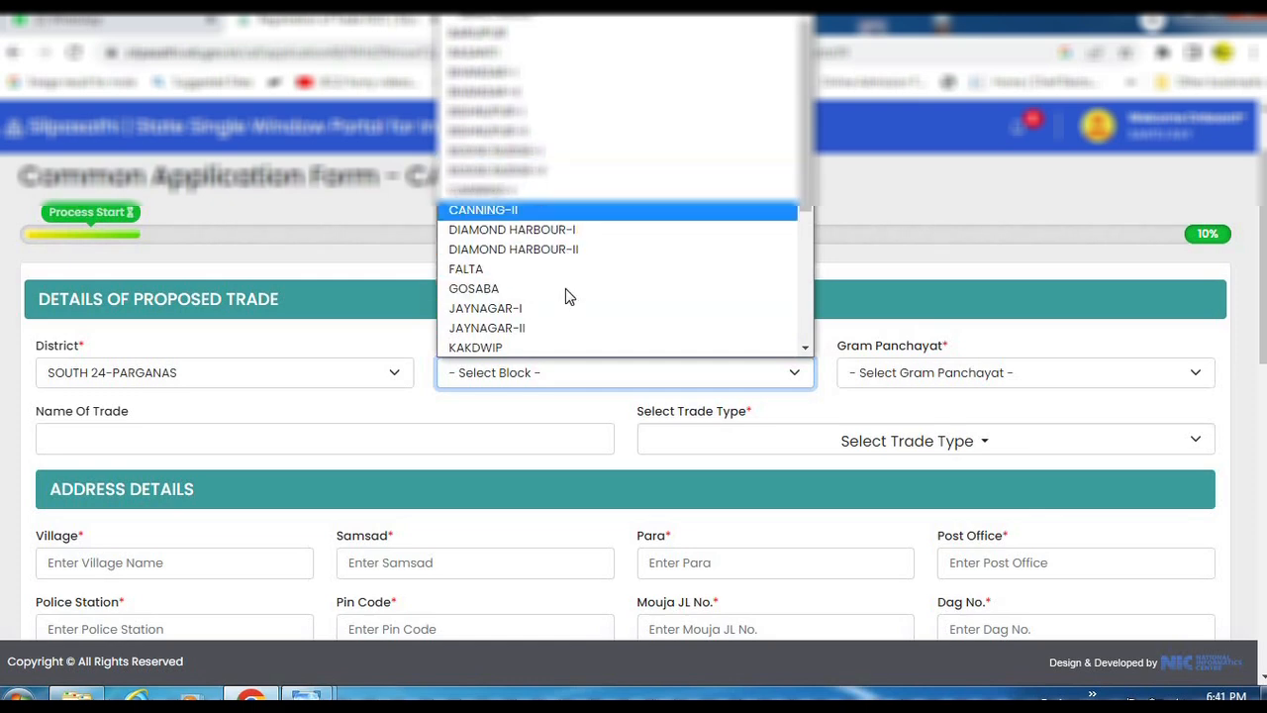
{"action": "scroll", "coordinate": [557, 222], "scroll_direction": "down", "scroll_amount": 5}
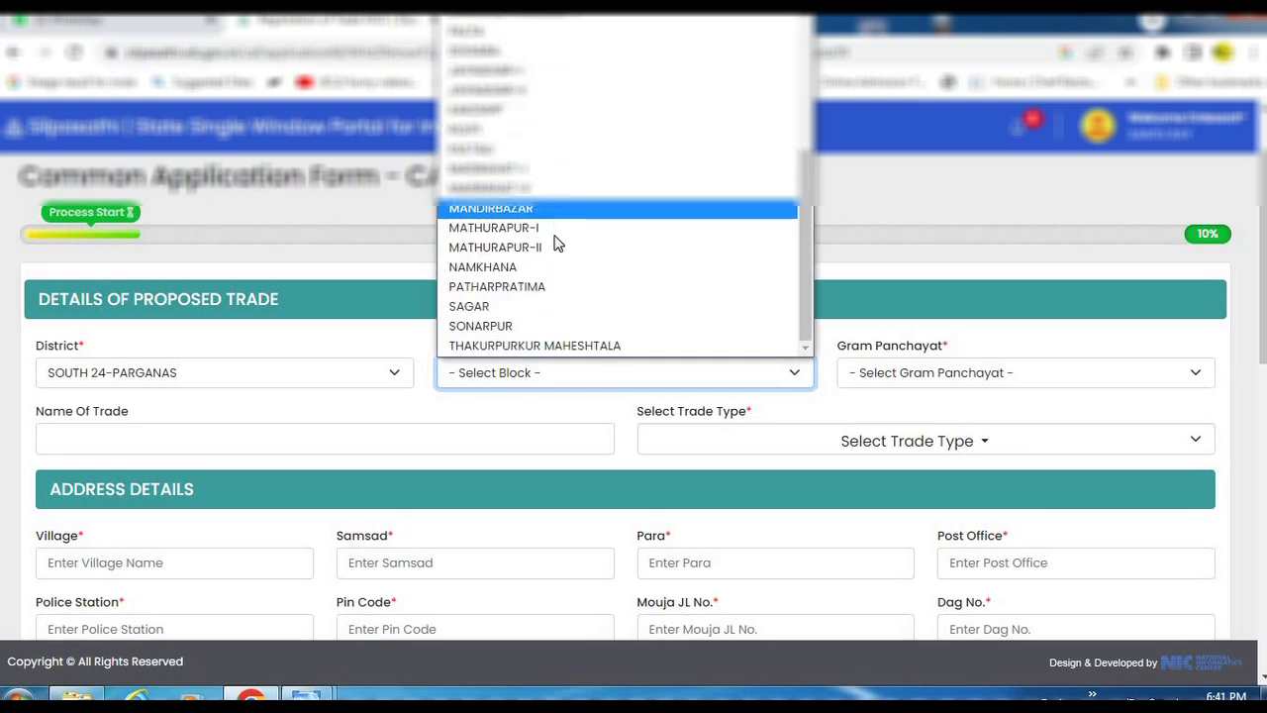
{"action": "left_click", "coordinate": [551, 326]}
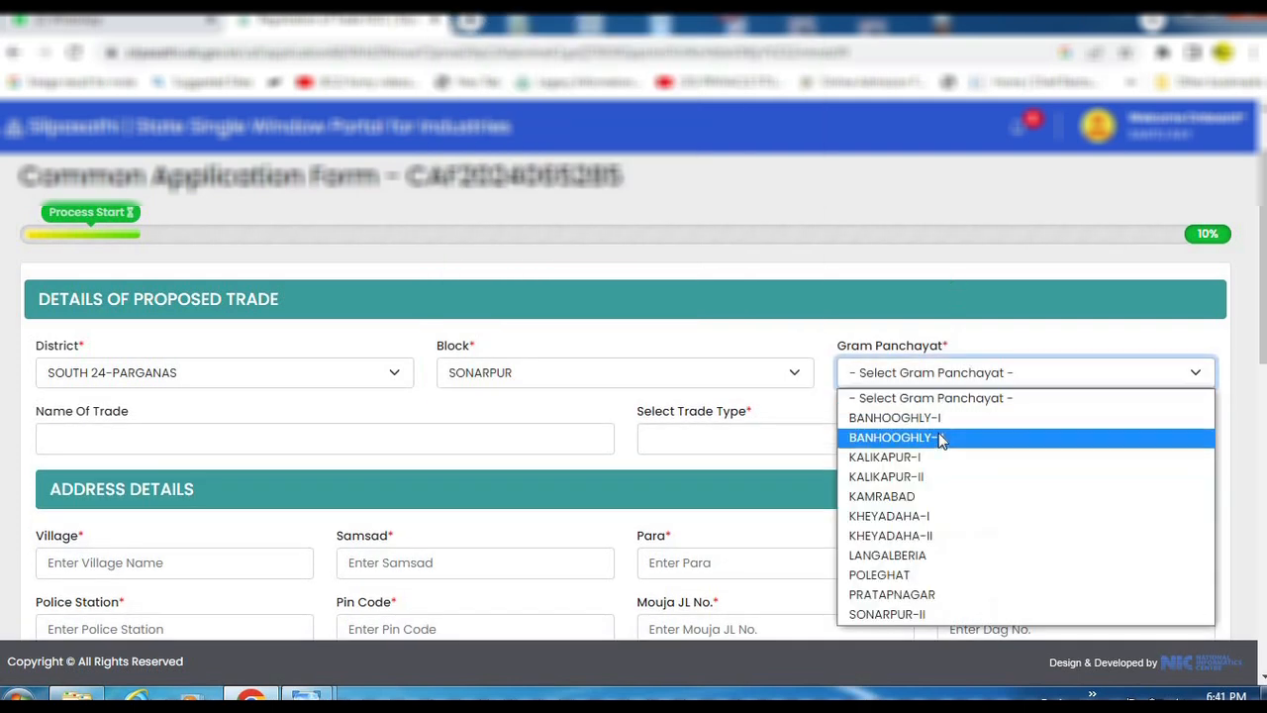
{"action": "key", "text": "Up"}
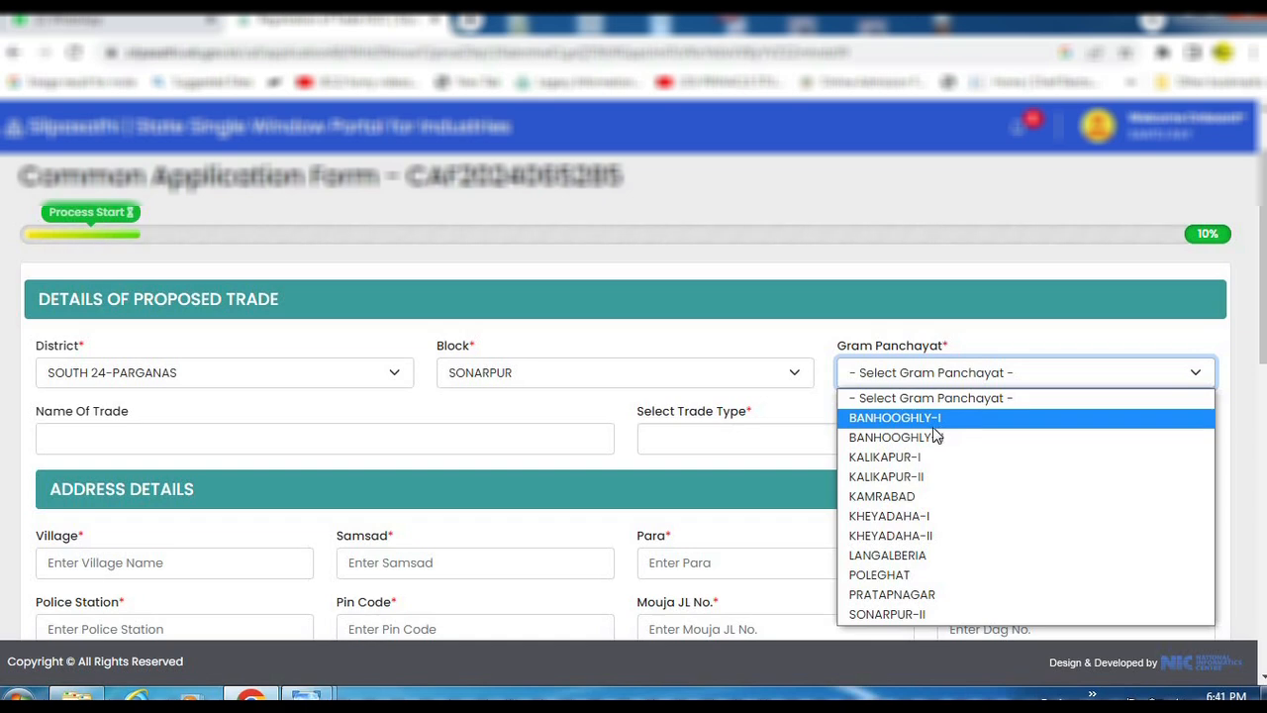
{"action": "left_click", "coordinate": [932, 421]}
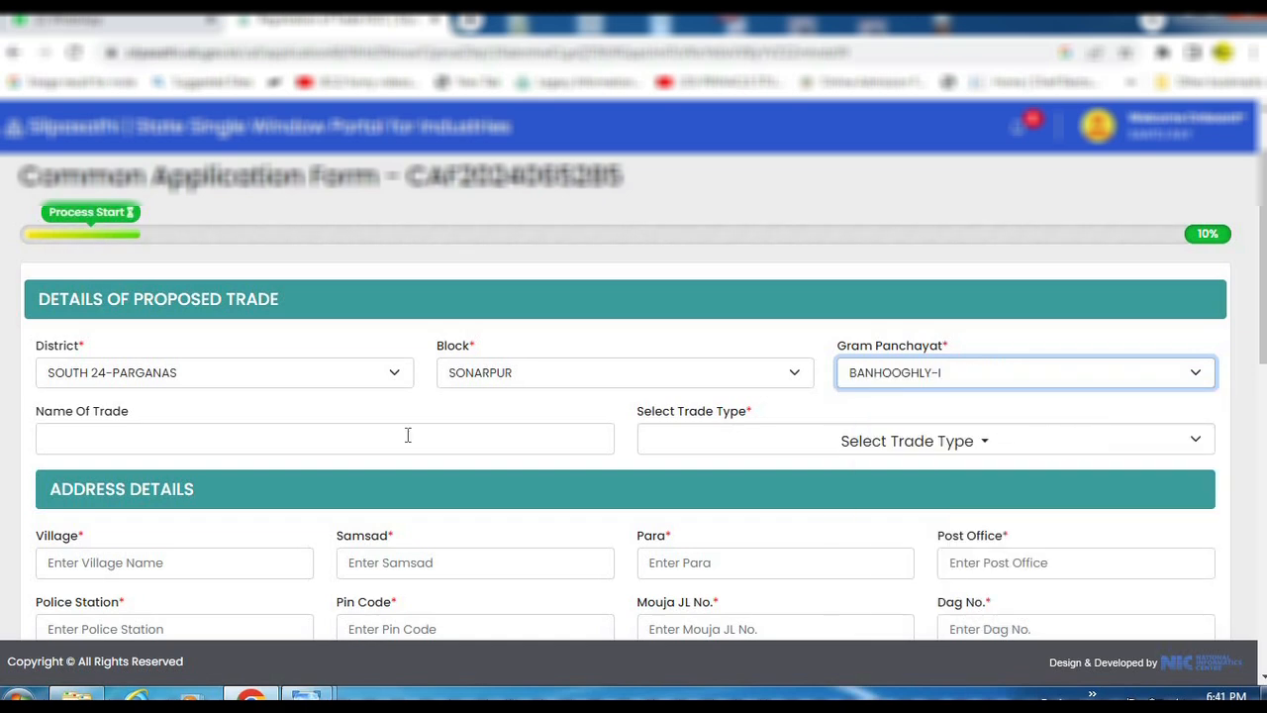
{"action": "mouse_move", "coordinate": [22, 398]}
{"action": "left_mouse_down"}
{"action": "mouse_move", "coordinate": [637, 481]}
{"action": "mouse_move", "coordinate": [656, 458]}
{"action": "mouse_move", "coordinate": [608, 465]}
{"action": "left_mouse_up"}
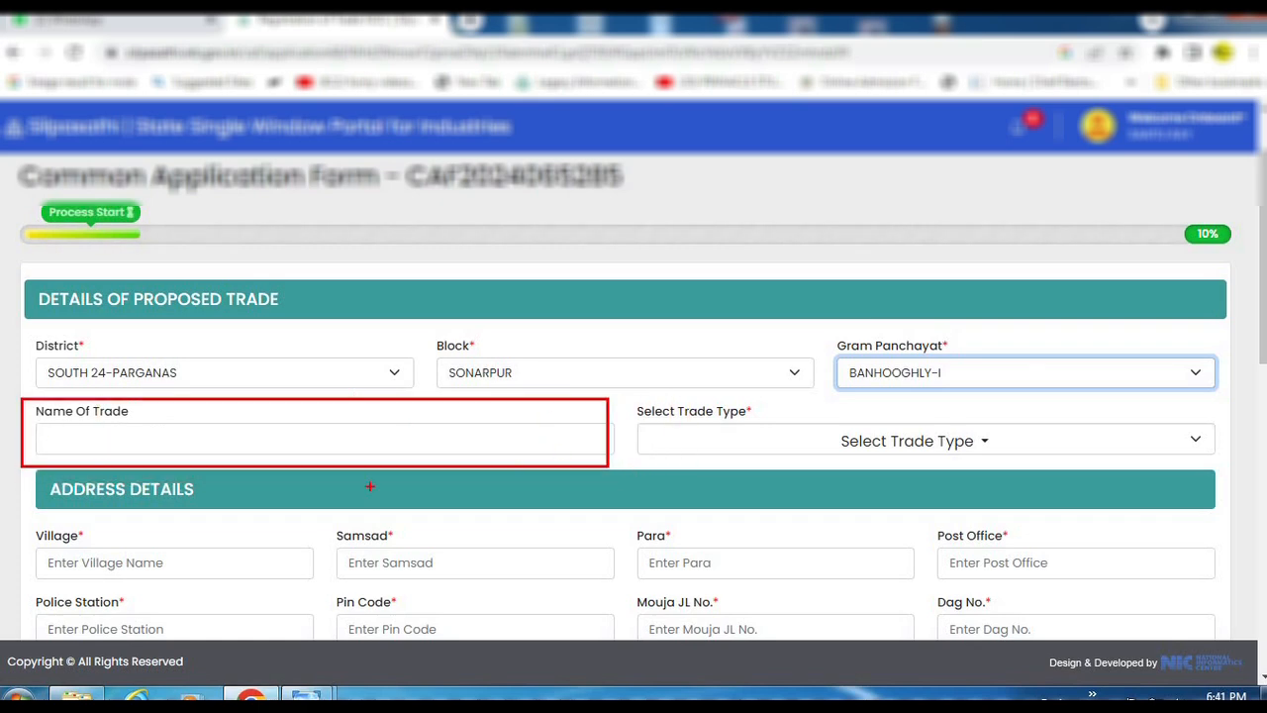
{"action": "mouse_move", "coordinate": [622, 399]}
{"action": "left_mouse_down"}
{"action": "mouse_move", "coordinate": [980, 472]}
{"action": "mouse_move", "coordinate": [1240, 472]}
{"action": "left_mouse_up"}
Step: Search trade types for BUILDING and tick BUILDING CONTRACTOR and BUILDING MATERIALS SUPPLY
{"action": "left_click", "coordinate": [970, 439]}
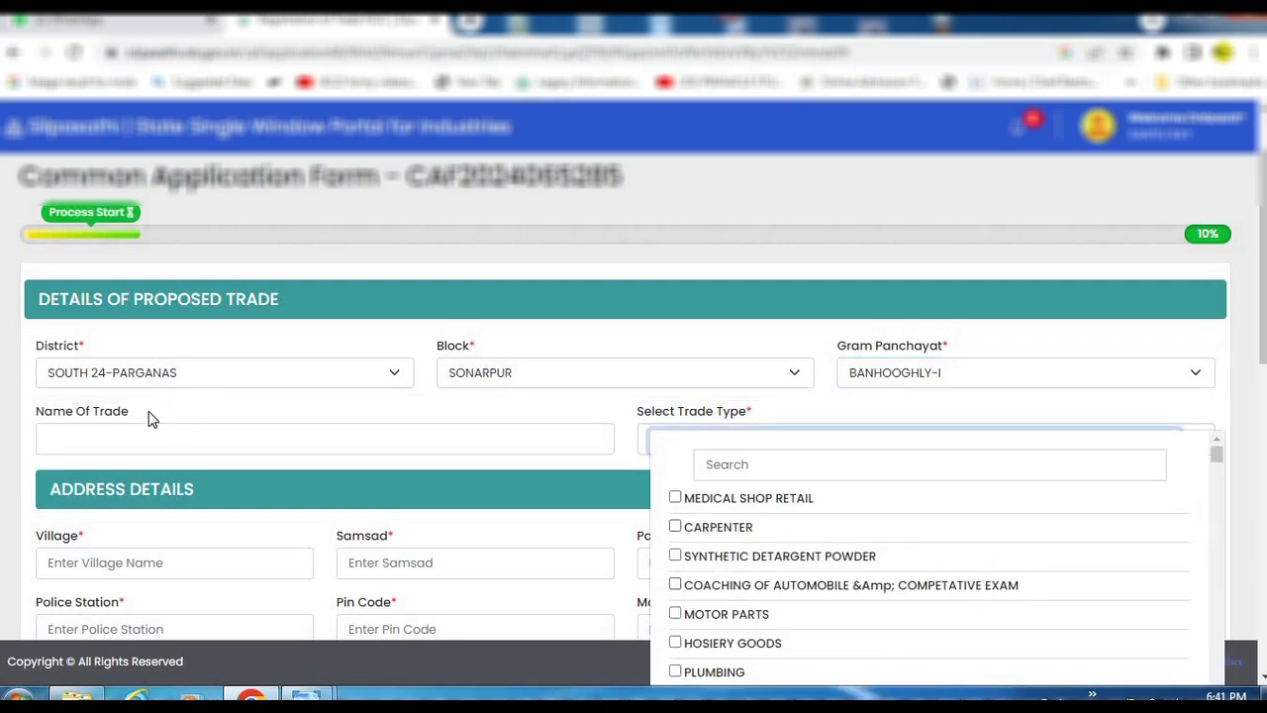
{"action": "scroll", "coordinate": [739, 543], "scroll_direction": "down", "scroll_amount": 5}
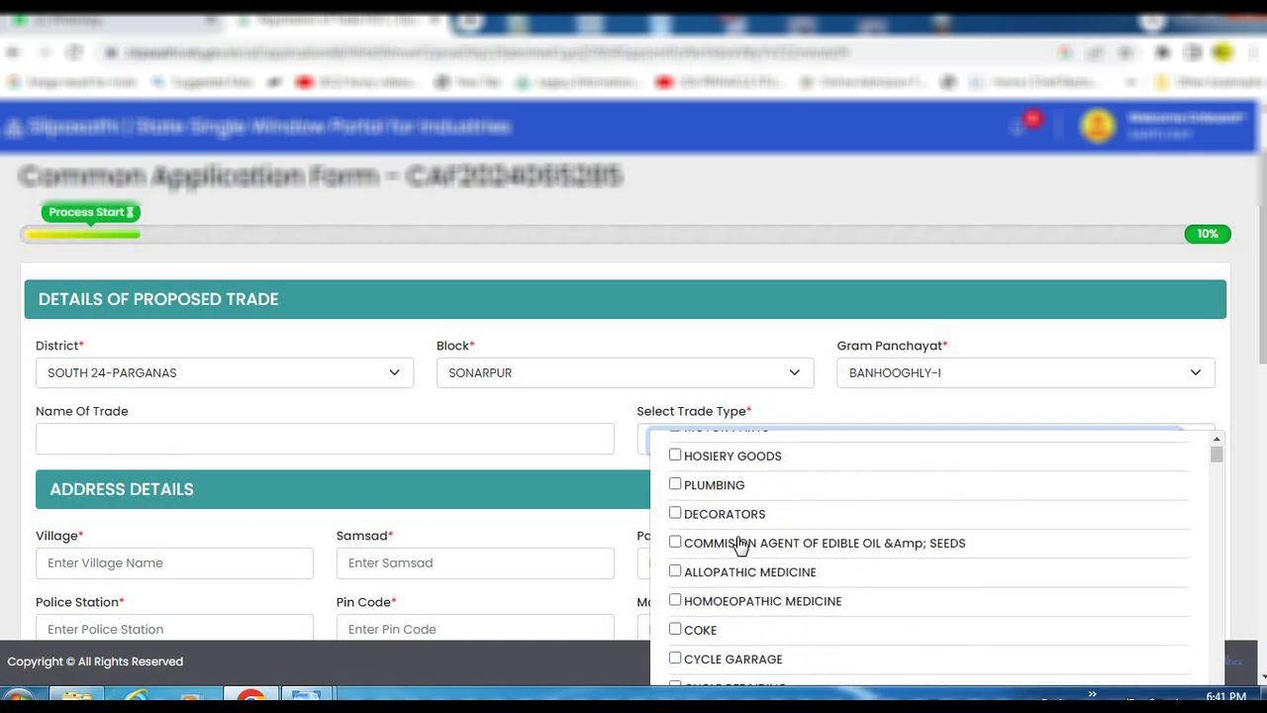
{"action": "scroll", "coordinate": [742, 534], "scroll_direction": "up", "scroll_amount": 6}
{"action": "scroll", "coordinate": [786, 538], "scroll_direction": "down", "scroll_amount": 1}
{"action": "scroll", "coordinate": [1211, 524], "scroll_direction": "down", "scroll_amount": 2}
{"action": "scroll", "coordinate": [1211, 535], "scroll_direction": "up", "scroll_amount": 4}
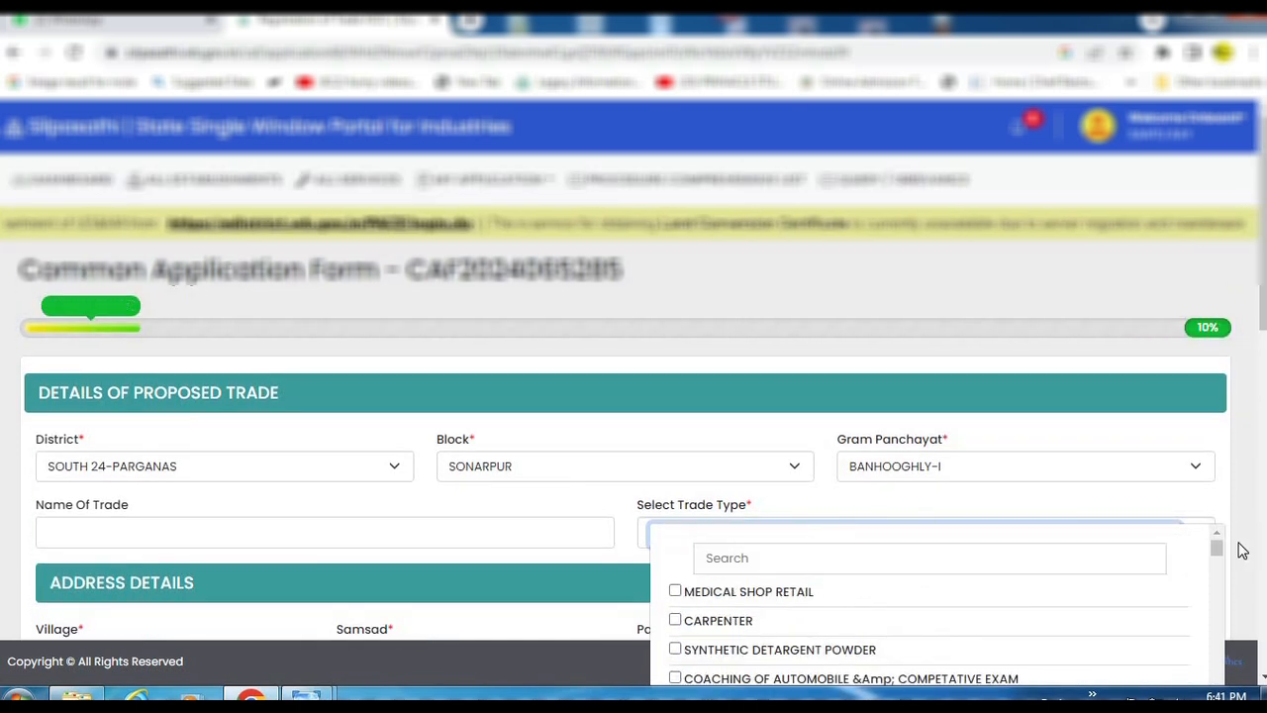
{"action": "left_click", "coordinate": [774, 561]}
{"action": "type", "text": "BUILDING"}
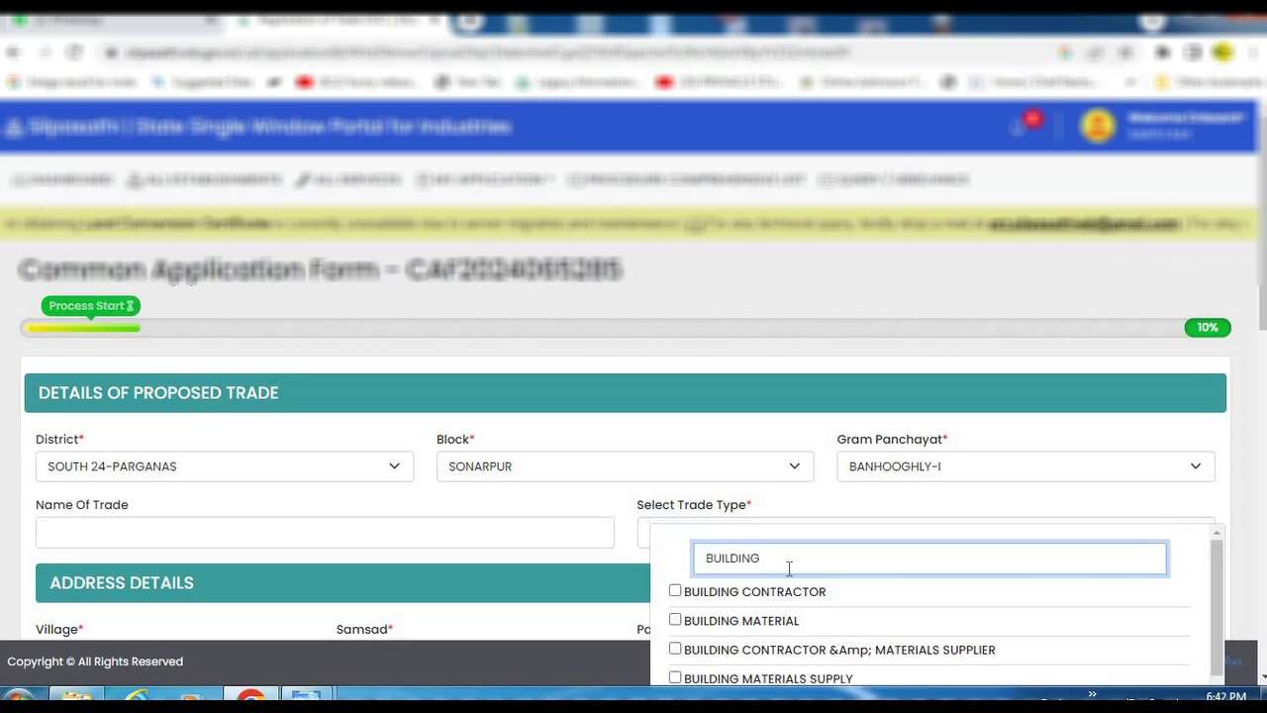
{"action": "scroll", "coordinate": [794, 582], "scroll_direction": "down", "scroll_amount": 2}
{"action": "scroll", "coordinate": [792, 569], "scroll_direction": "up", "scroll_amount": 2}
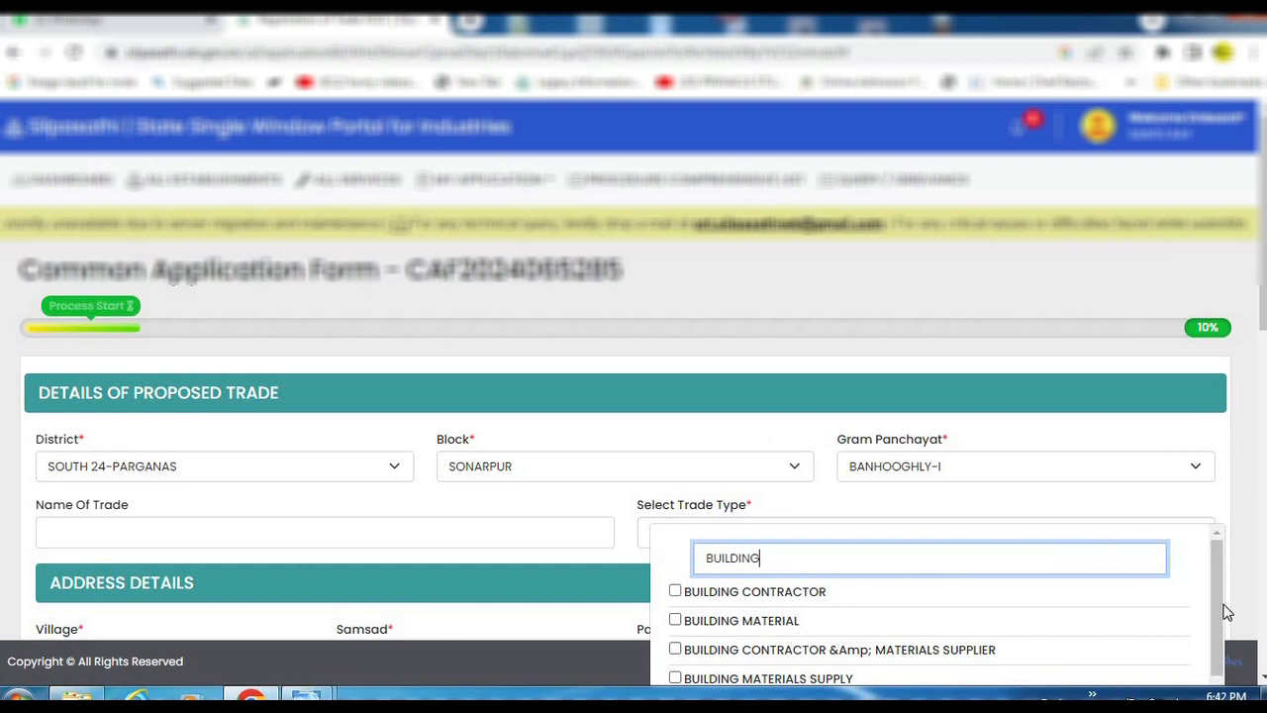
{"action": "scroll", "coordinate": [897, 661], "scroll_direction": "down", "scroll_amount": 2}
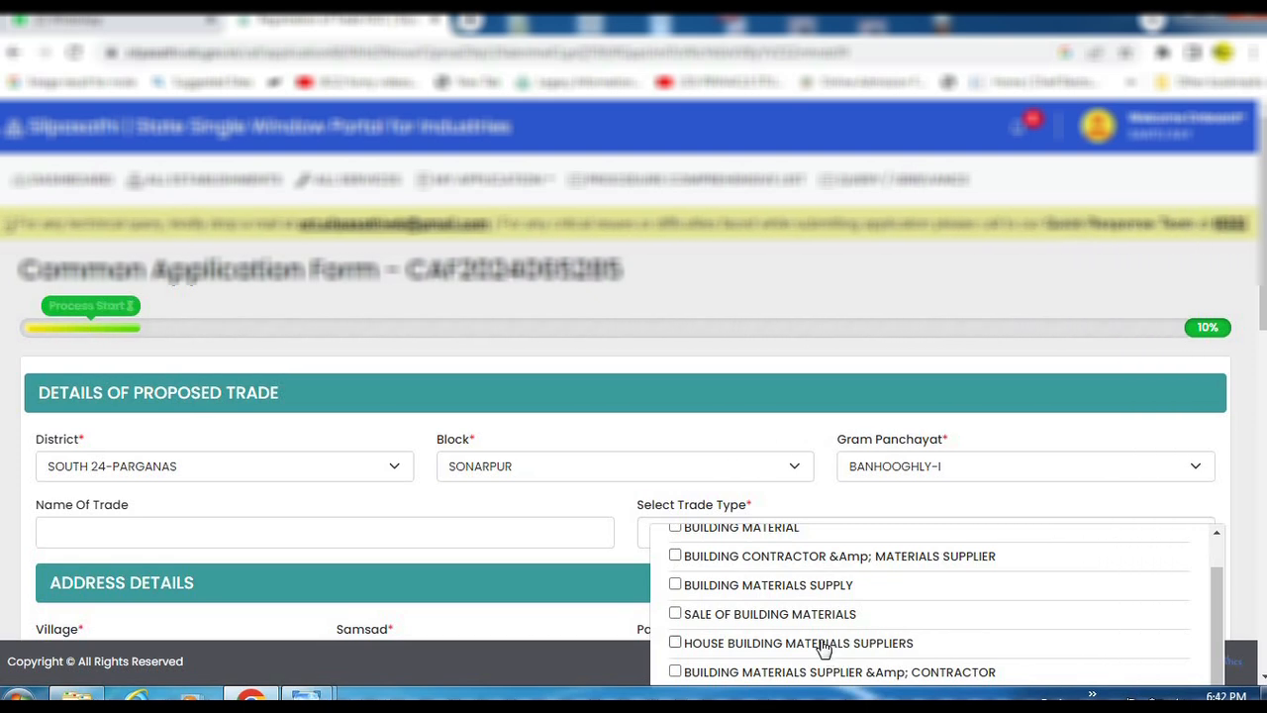
{"action": "scroll", "coordinate": [822, 649], "scroll_direction": "down", "scroll_amount": 5}
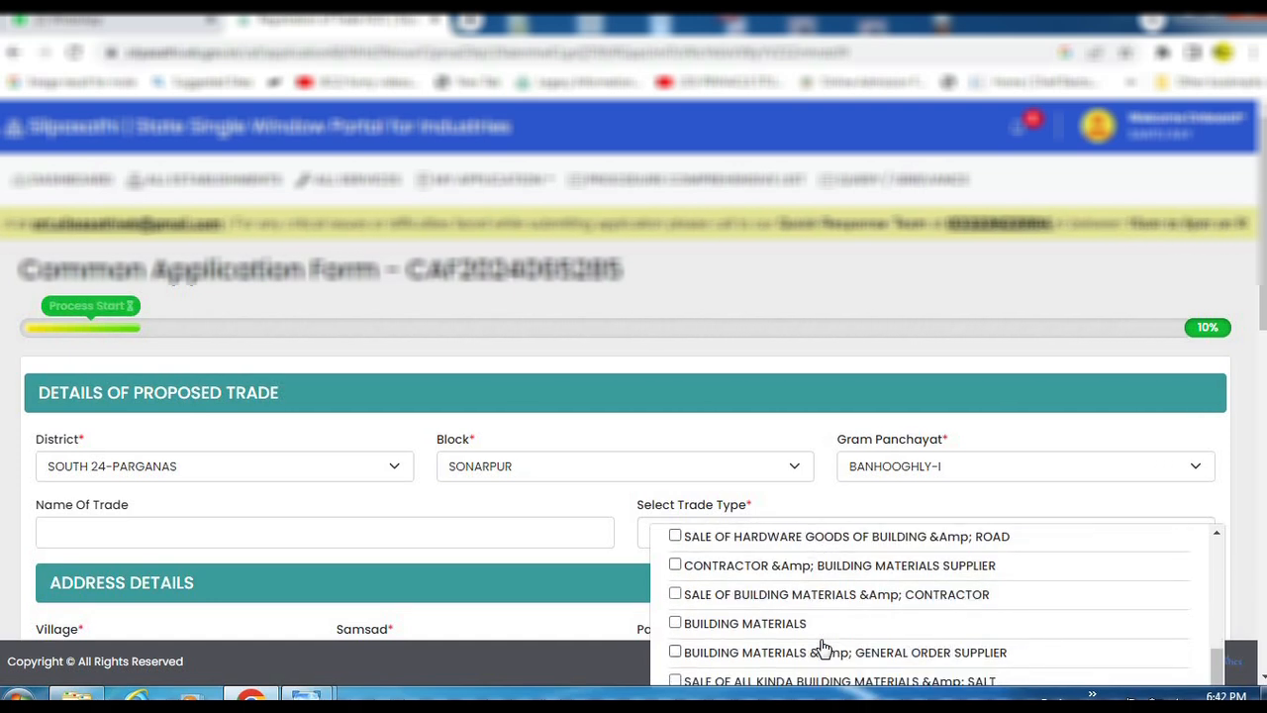
{"action": "scroll", "coordinate": [823, 648], "scroll_direction": "down", "scroll_amount": 2}
{"action": "scroll", "coordinate": [742, 644], "scroll_direction": "up", "scroll_amount": 10}
{"action": "left_click", "coordinate": [675, 592]}
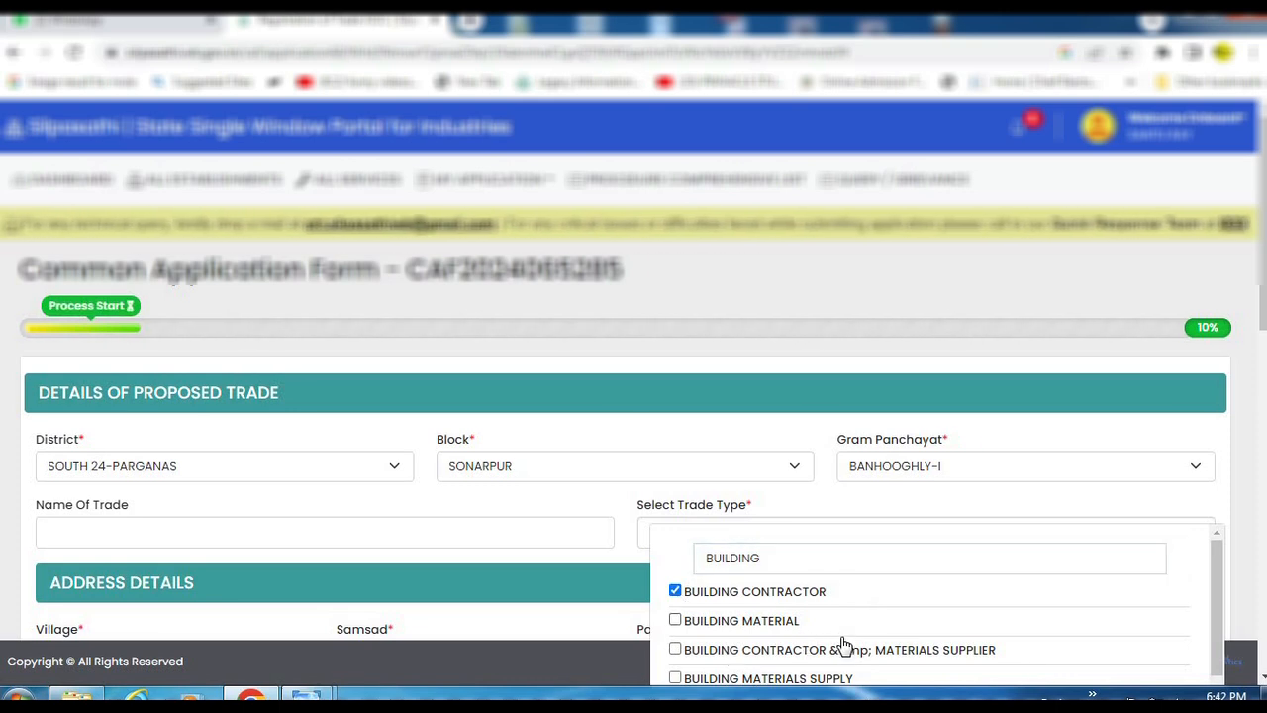
{"action": "scroll", "coordinate": [841, 645], "scroll_direction": "down", "scroll_amount": 2}
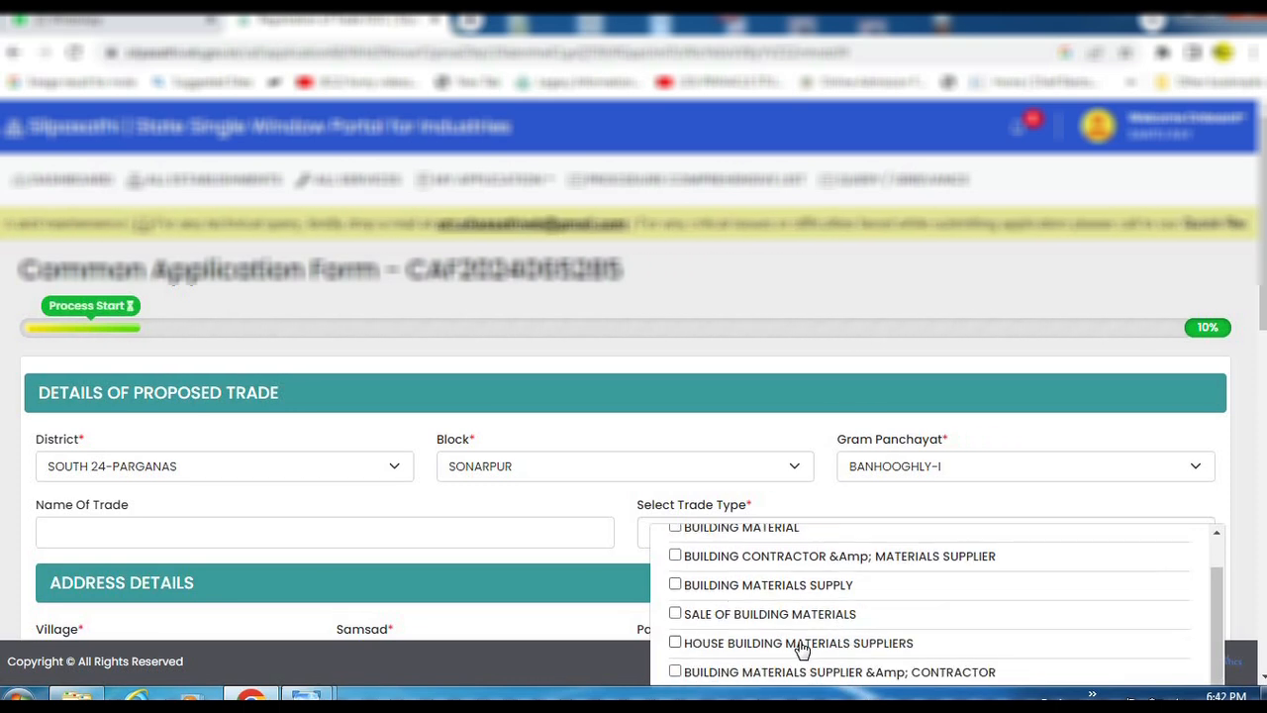
{"action": "left_click", "coordinate": [676, 591]}
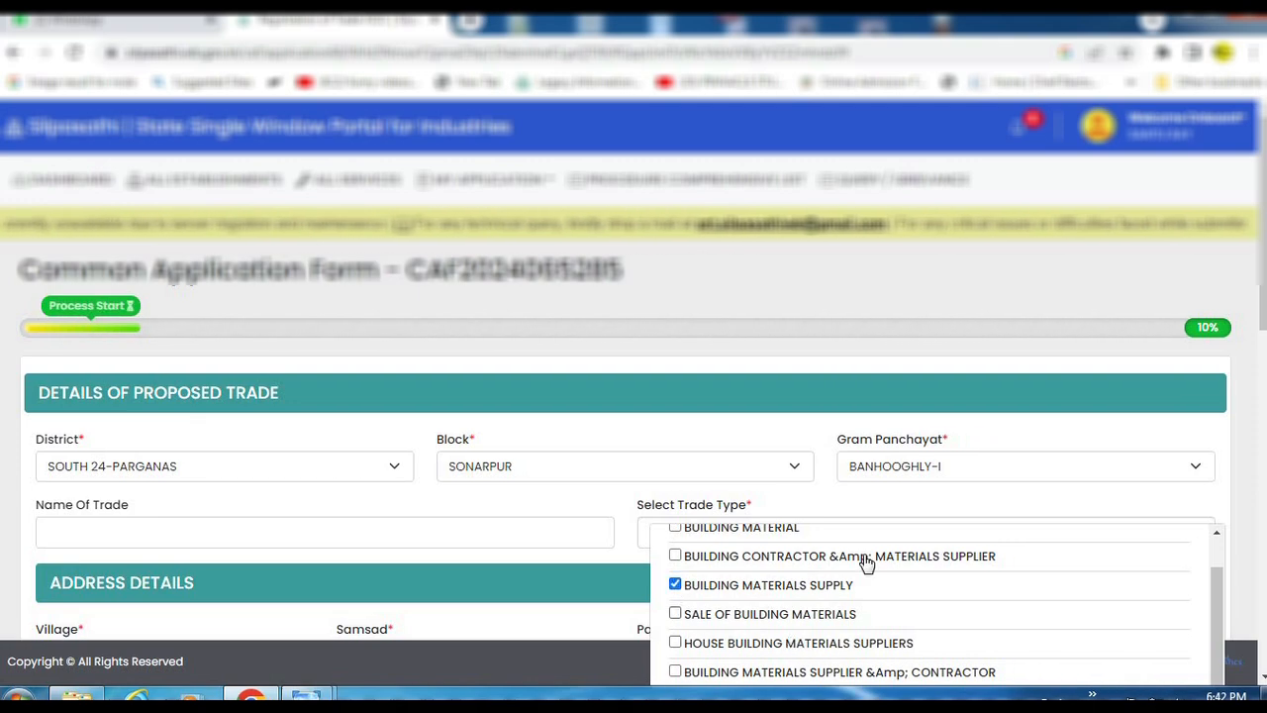
{"action": "scroll", "coordinate": [965, 461], "scroll_direction": "down", "scroll_amount": 8}
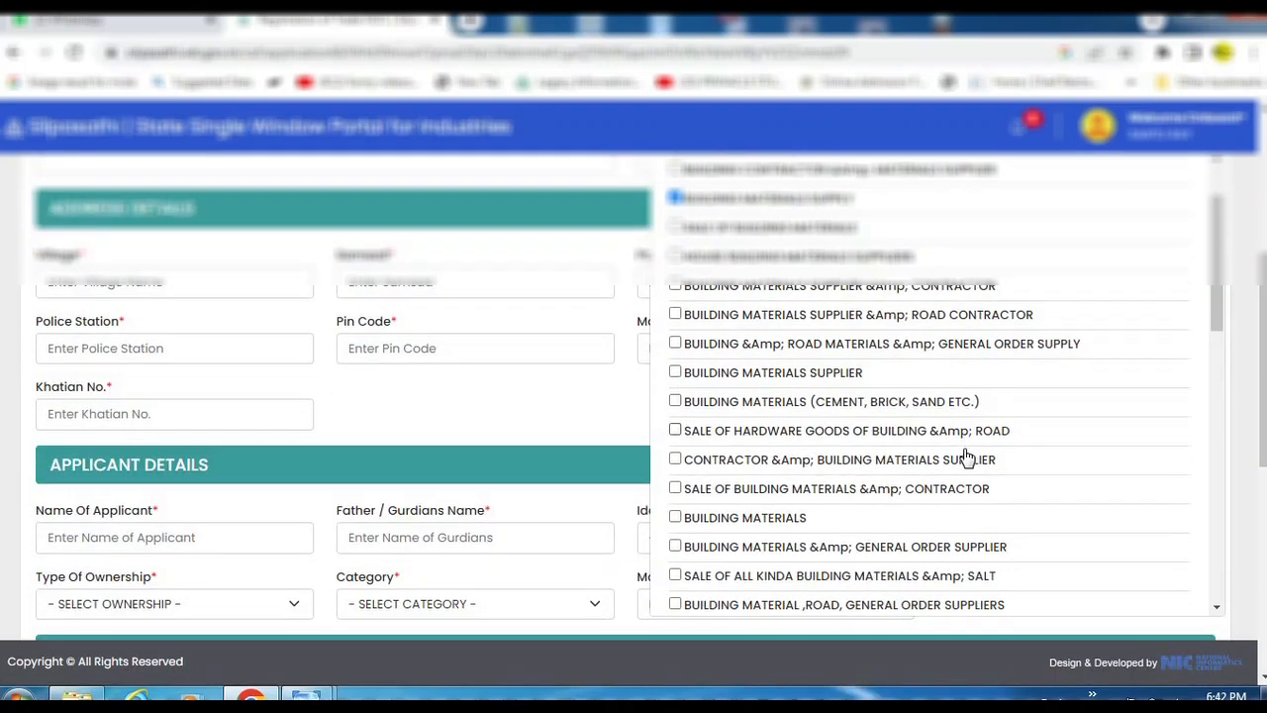
{"action": "scroll", "coordinate": [868, 473], "scroll_direction": "down", "scroll_amount": 3}
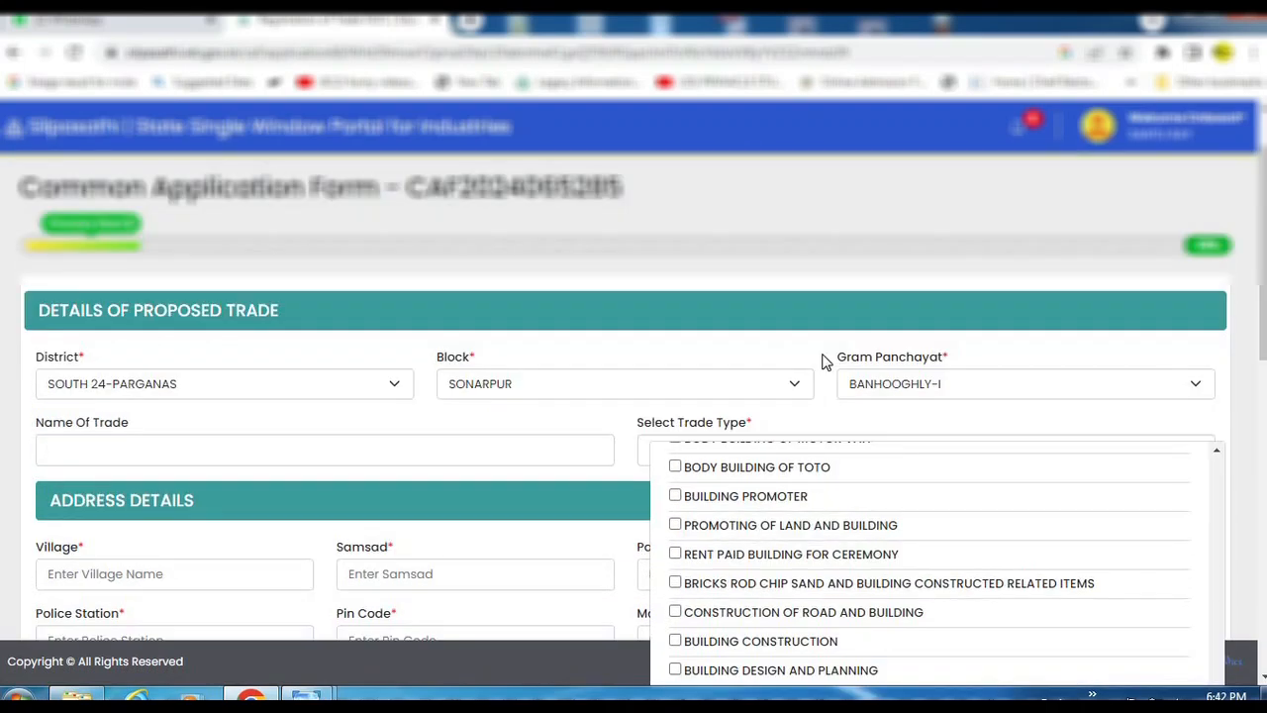
{"action": "left_click", "coordinate": [823, 360]}
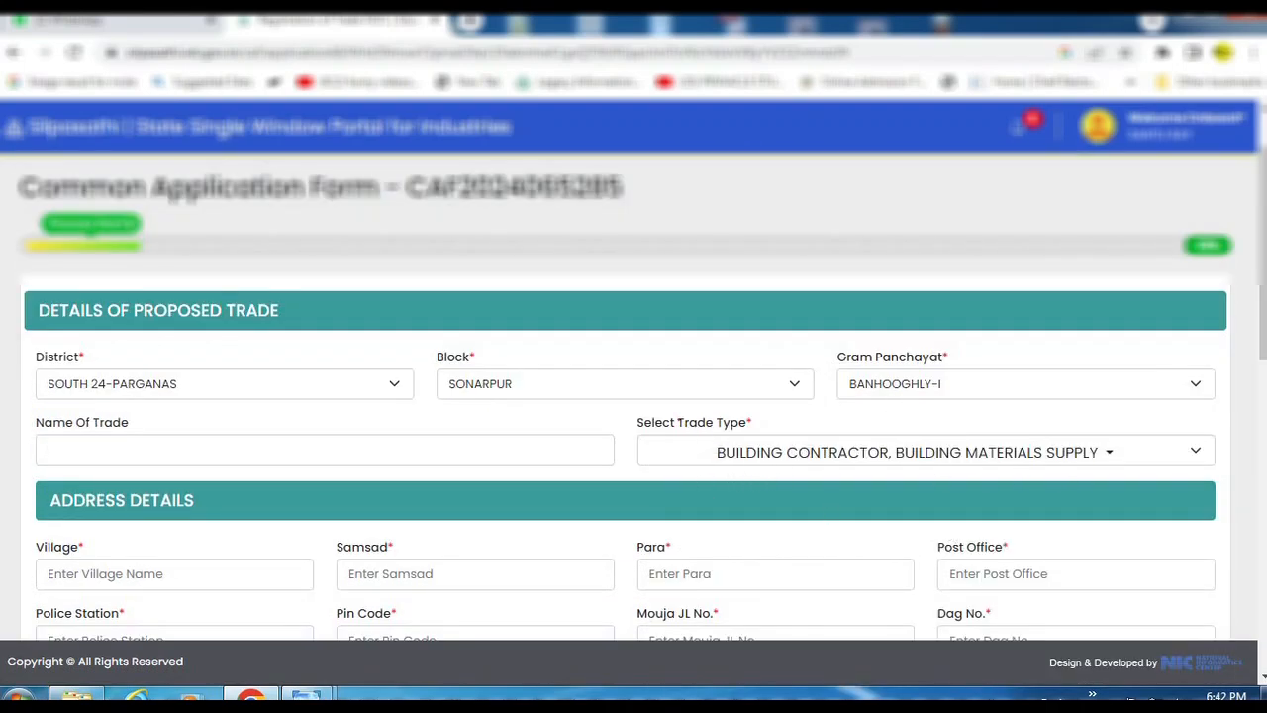
{"action": "left_click_drag", "start_coordinate": [699, 414], "coordinate": [1264, 477]}
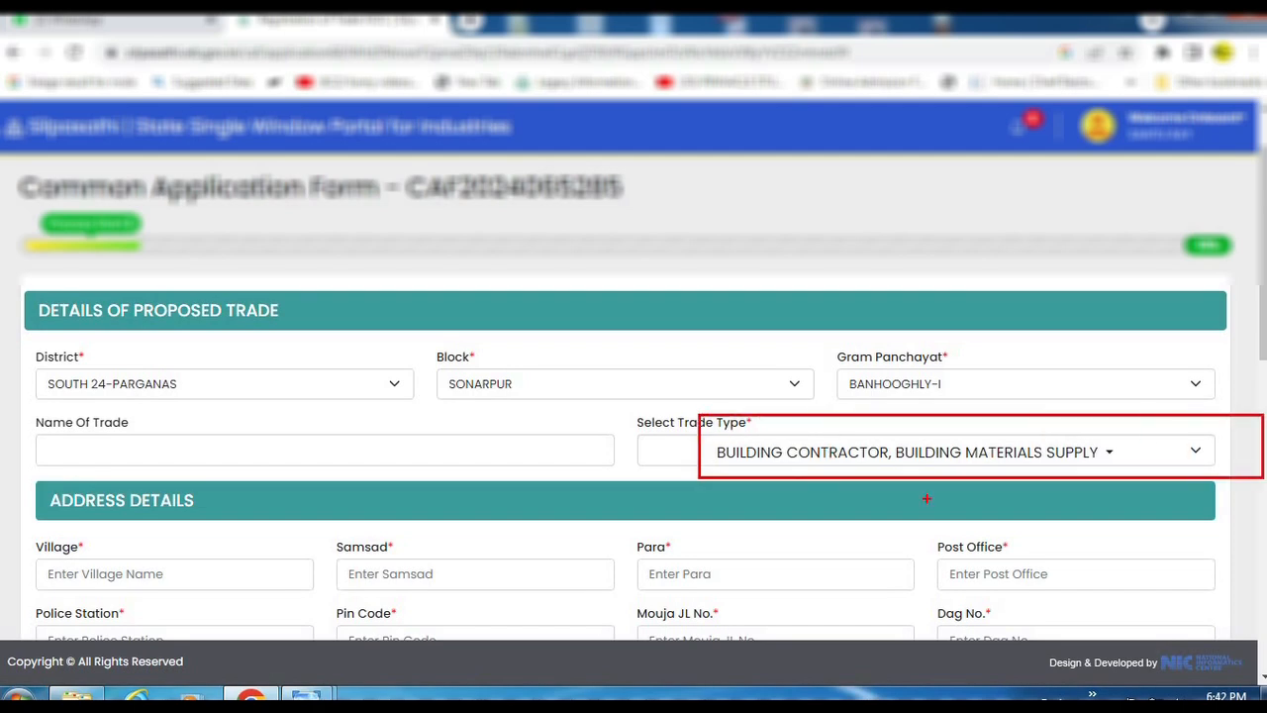
{"action": "scroll", "coordinate": [294, 501], "scroll_direction": "down", "scroll_amount": 2}
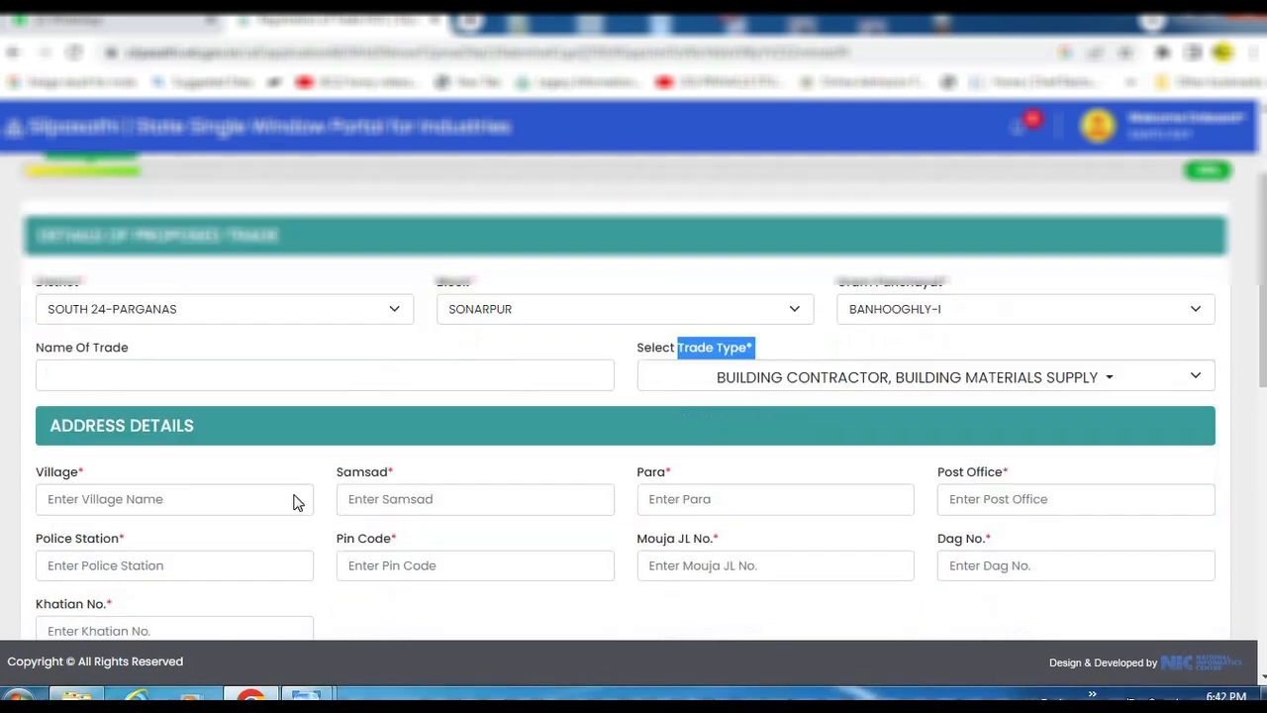
{"action": "mouse_move", "coordinate": [18, 265]}
{"action": "left_mouse_down"}
{"action": "mouse_move", "coordinate": [71, 302]}
{"action": "mouse_move", "coordinate": [1244, 363]}
{"action": "mouse_move", "coordinate": [1256, 330]}
{"action": "left_mouse_up"}
{"action": "mouse_move", "coordinate": [20, 273]}
{"action": "left_mouse_down"}
{"action": "mouse_move", "coordinate": [843, 509]}
{"action": "mouse_move", "coordinate": [1044, 552]}
{"action": "left_mouse_up"}
{"action": "mouse_move", "coordinate": [299, 343]}
{"action": "left_mouse_down"}
{"action": "mouse_move", "coordinate": [368, 377]}
{"action": "mouse_move", "coordinate": [537, 422]}
{"action": "left_mouse_up"}
{"action": "left_click_drag", "start_coordinate": [615, 338], "coordinate": [861, 408]}
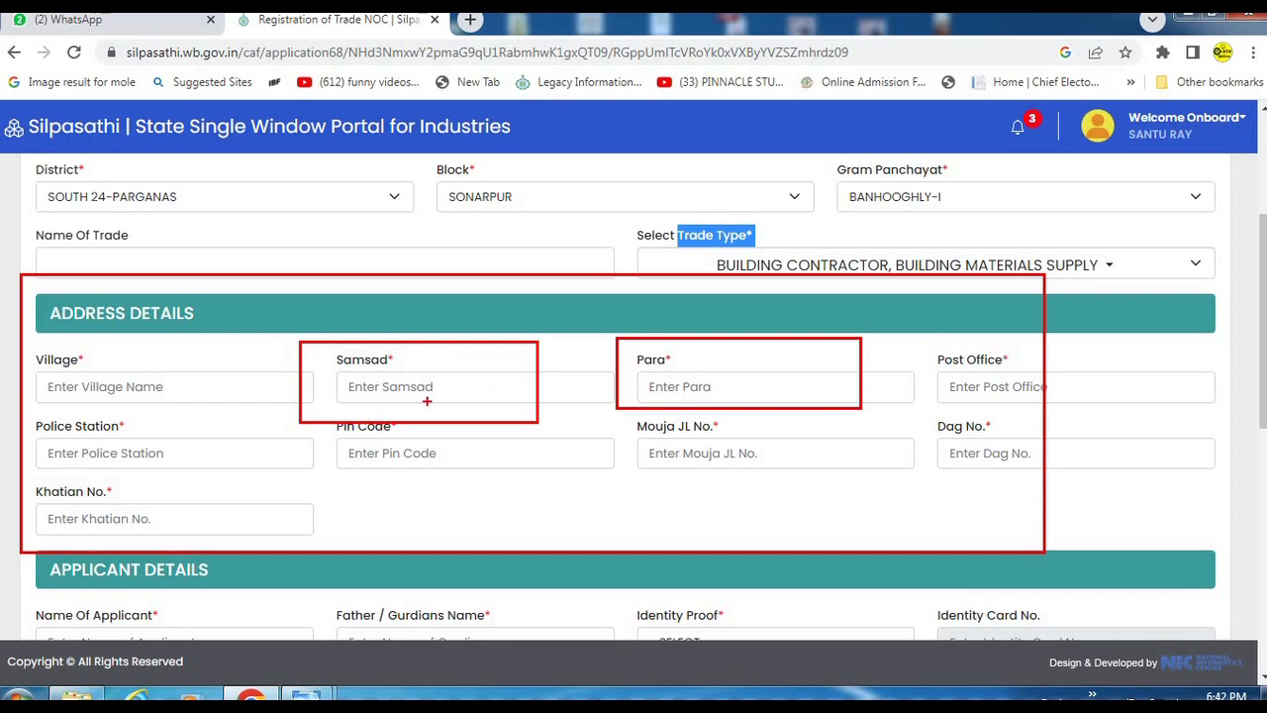
{"action": "mouse_move", "coordinate": [440, 383]}
{"action": "left_mouse_down"}
{"action": "mouse_move", "coordinate": [636, 506]}
{"action": "mouse_move", "coordinate": [691, 561]}
{"action": "left_mouse_up"}
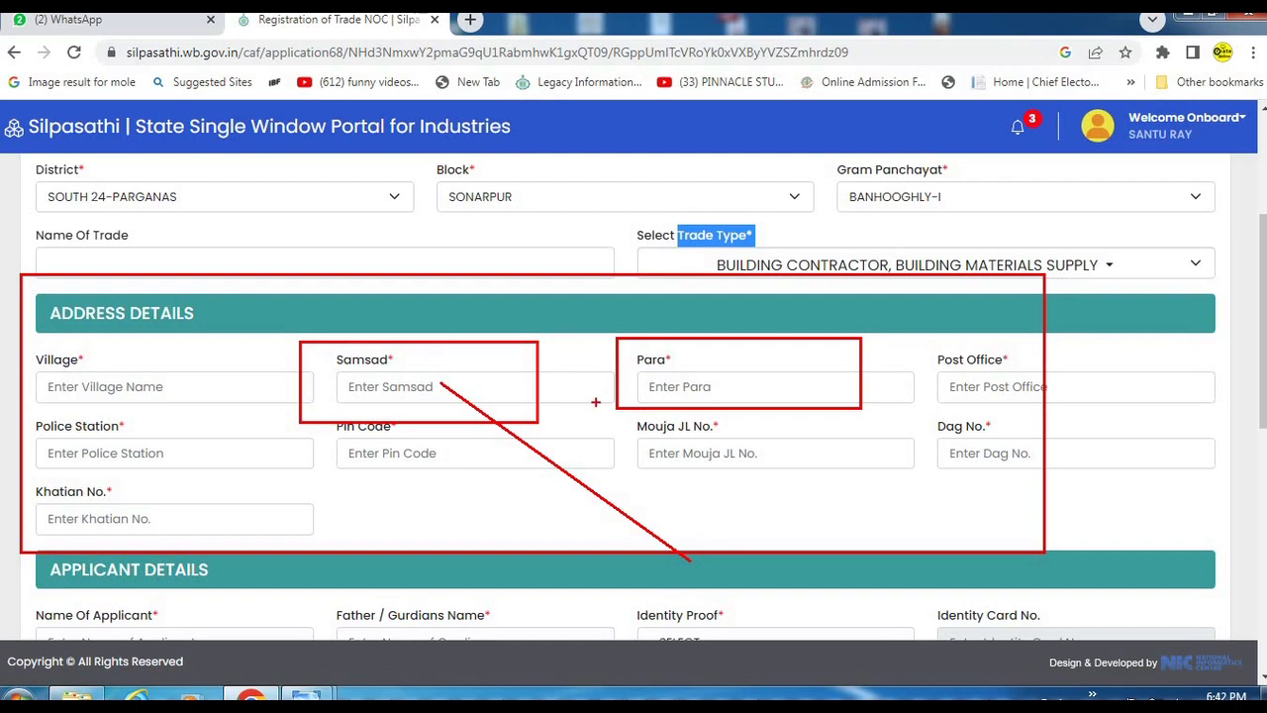
{"action": "left_click_drag", "start_coordinate": [697, 388], "coordinate": [866, 505]}
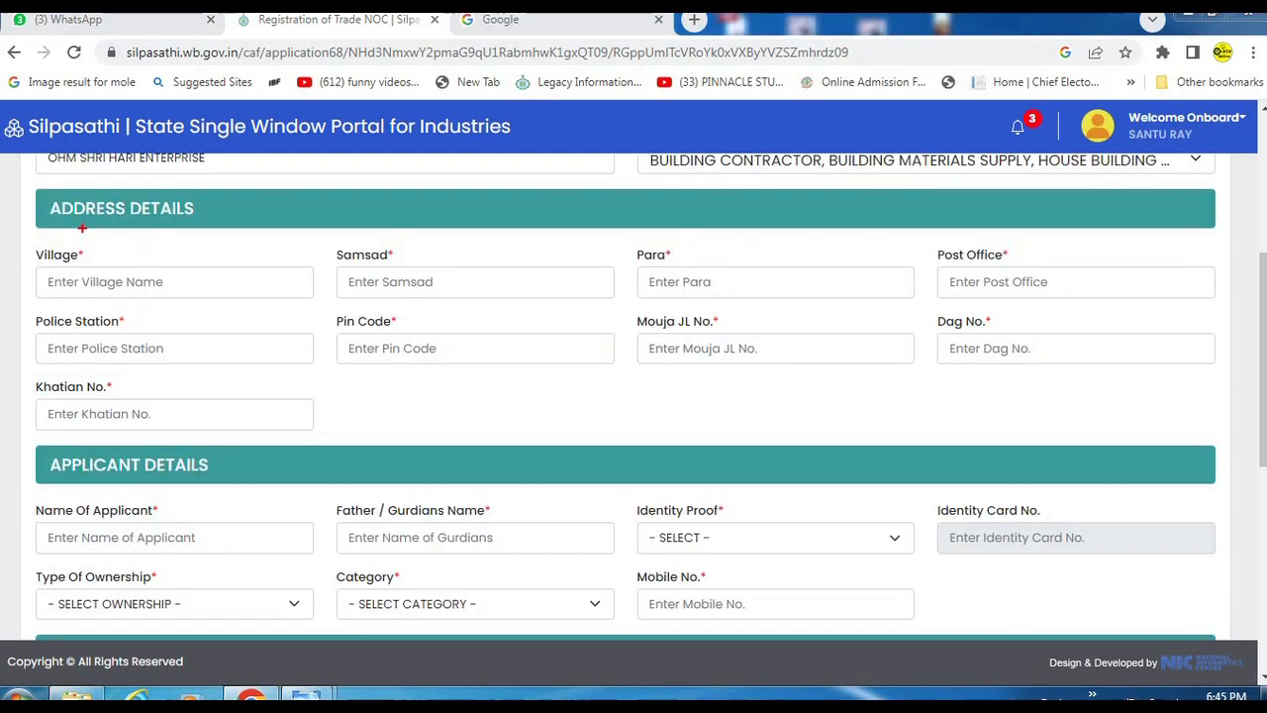
{"action": "left_click_drag", "start_coordinate": [38, 186], "coordinate": [253, 230]}
{"action": "mouse_move", "coordinate": [36, 257]}
{"action": "left_mouse_down"}
{"action": "mouse_move", "coordinate": [204, 308]}
{"action": "mouse_move", "coordinate": [256, 308]}
{"action": "left_mouse_up"}
{"action": "mouse_move", "coordinate": [316, 239]}
{"action": "left_mouse_down"}
{"action": "mouse_move", "coordinate": [351, 257]}
{"action": "mouse_move", "coordinate": [620, 286]}
{"action": "left_mouse_up"}
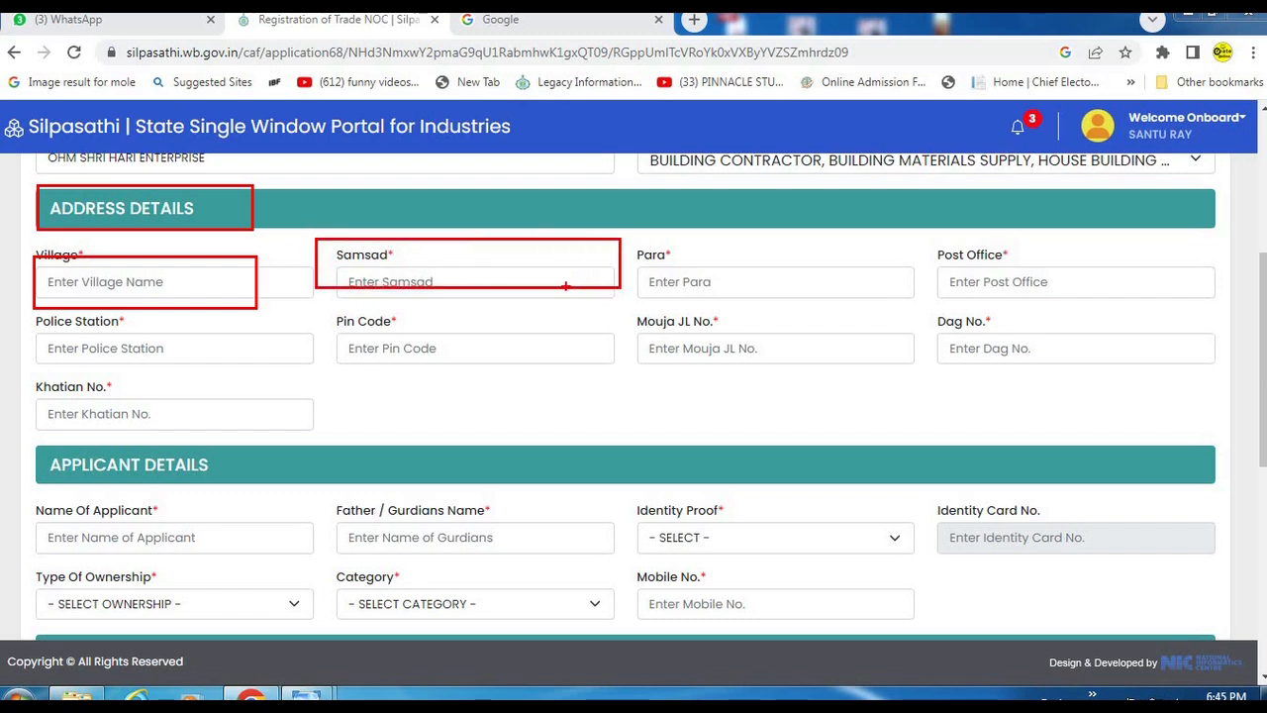
{"action": "key", "text": "e"}
{"action": "mouse_move", "coordinate": [327, 241]}
{"action": "left_mouse_down"}
{"action": "mouse_move", "coordinate": [509, 300]}
{"action": "mouse_move", "coordinate": [617, 312]}
{"action": "left_mouse_up"}
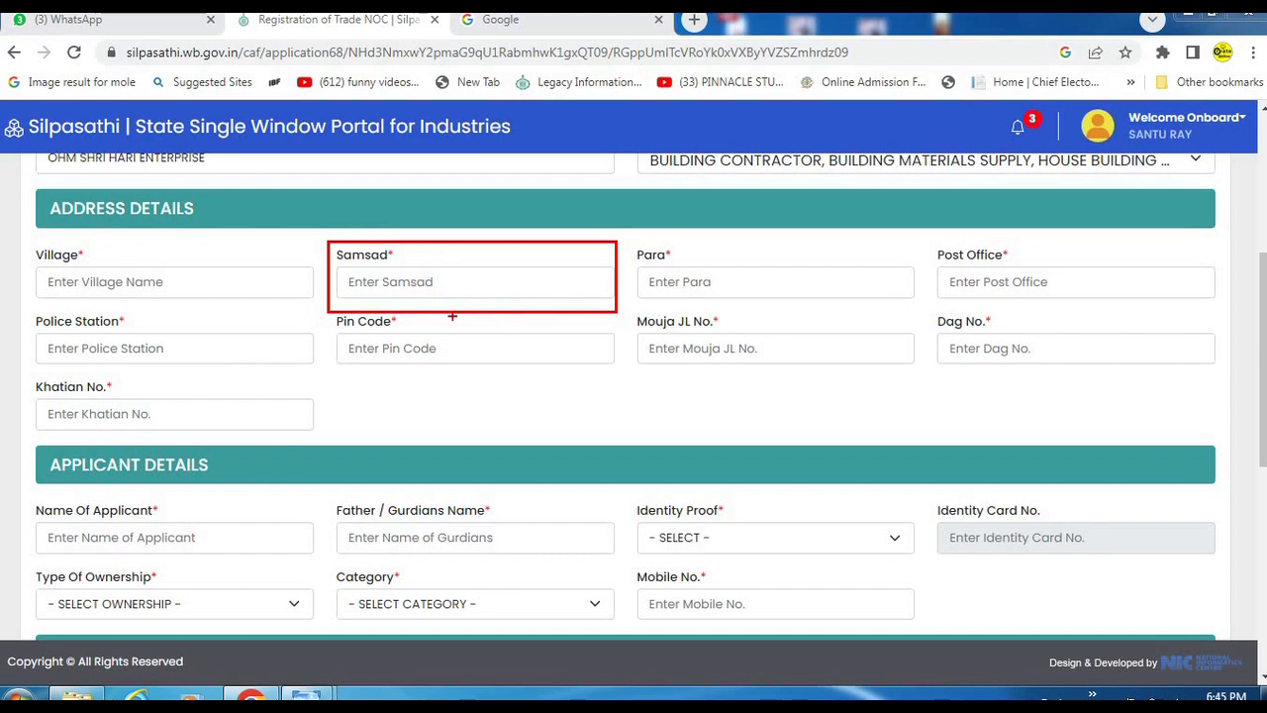
Step: Search Google for 'TRADE NOC SAMSAD SEARCH'
{"action": "left_click", "coordinate": [535, 19]}
{"action": "left_click_drag", "start_coordinate": [442, 288], "coordinate": [399, 287]}
{"action": "type", "text": "I"}
{"action": "key", "text": "BackSpace"}
{"action": "type", "text": "TRADE NOC SAMSAD SEARCH"}
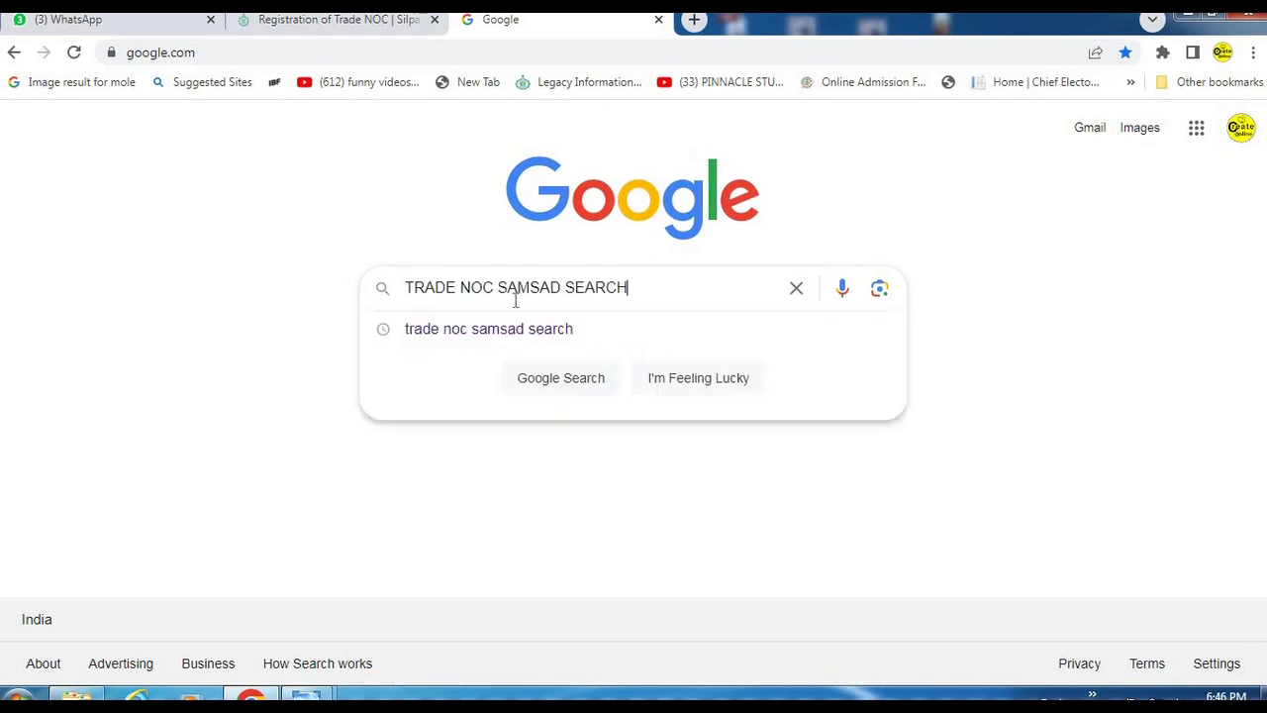
{"action": "key", "text": "Return"}
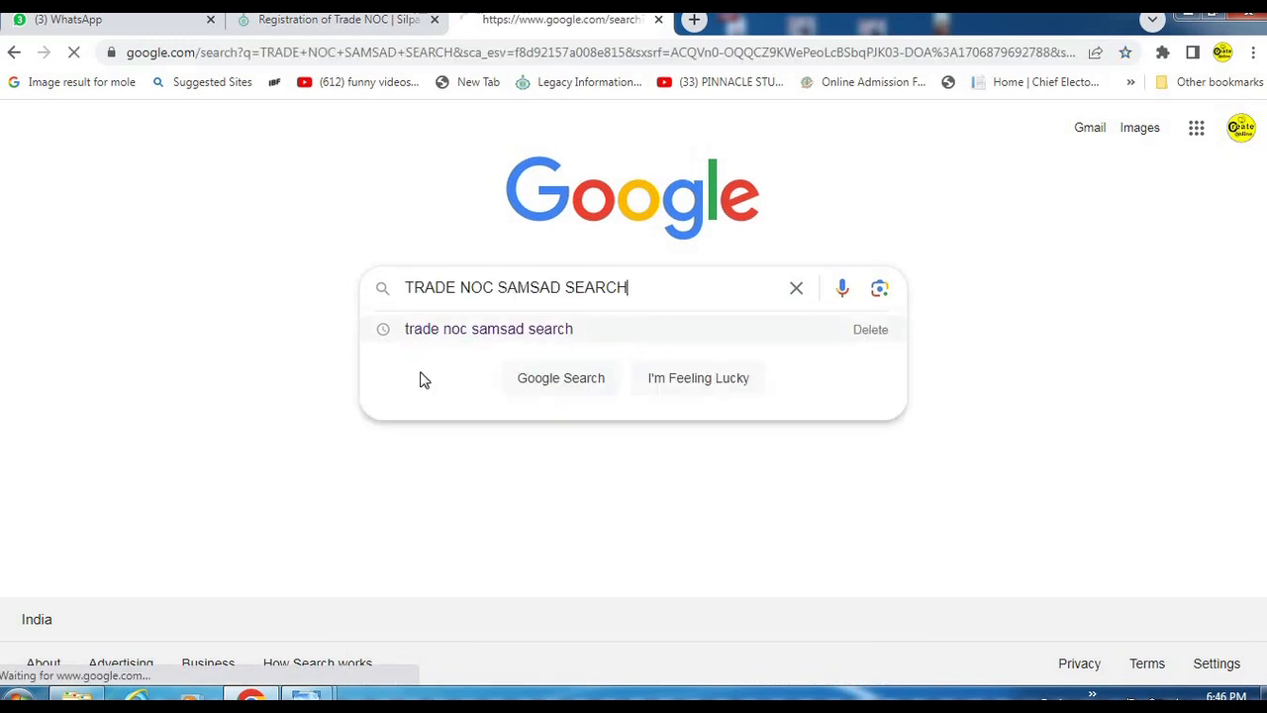
Step: Open the 'No of Gram Sansad - PARA BAITHAK' search result
{"action": "scroll", "coordinate": [412, 424], "scroll_direction": "down", "scroll_amount": 4}
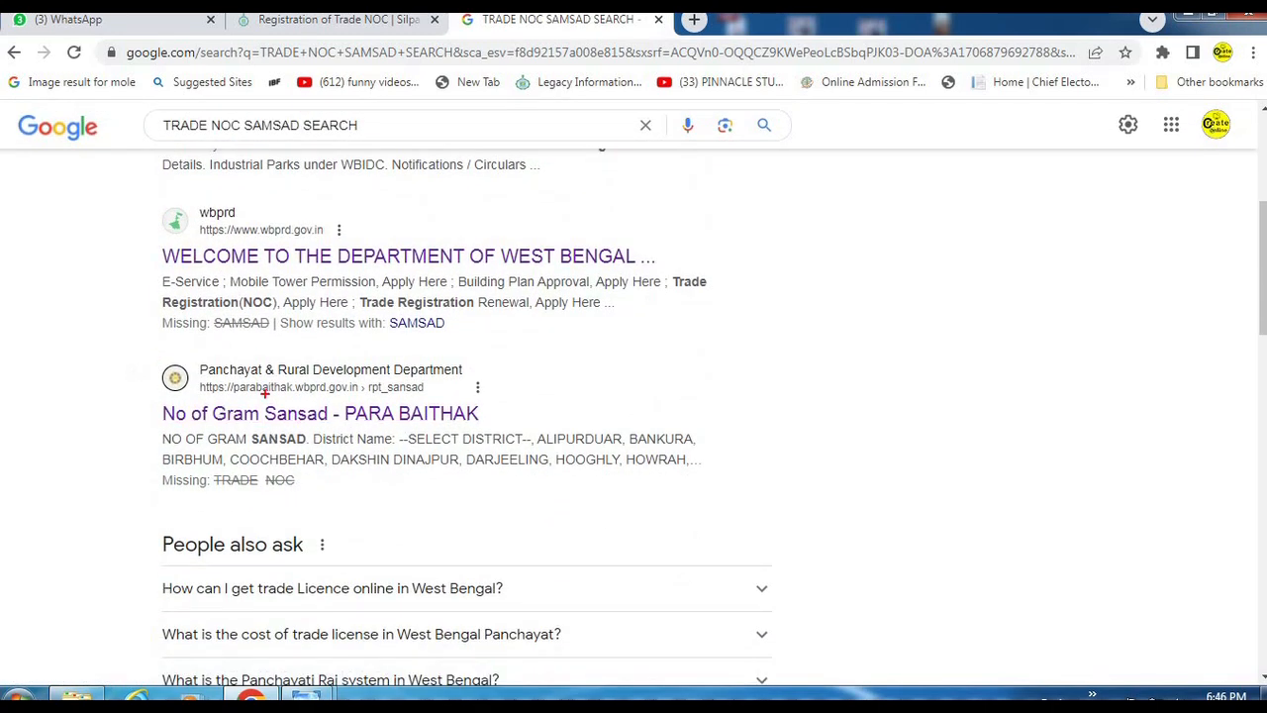
{"action": "mouse_move", "coordinate": [104, 347]}
{"action": "left_mouse_down"}
{"action": "mouse_move", "coordinate": [142, 382]}
{"action": "mouse_move", "coordinate": [343, 430]}
{"action": "mouse_move", "coordinate": [341, 442]}
{"action": "mouse_move", "coordinate": [589, 448]}
{"action": "left_mouse_up"}
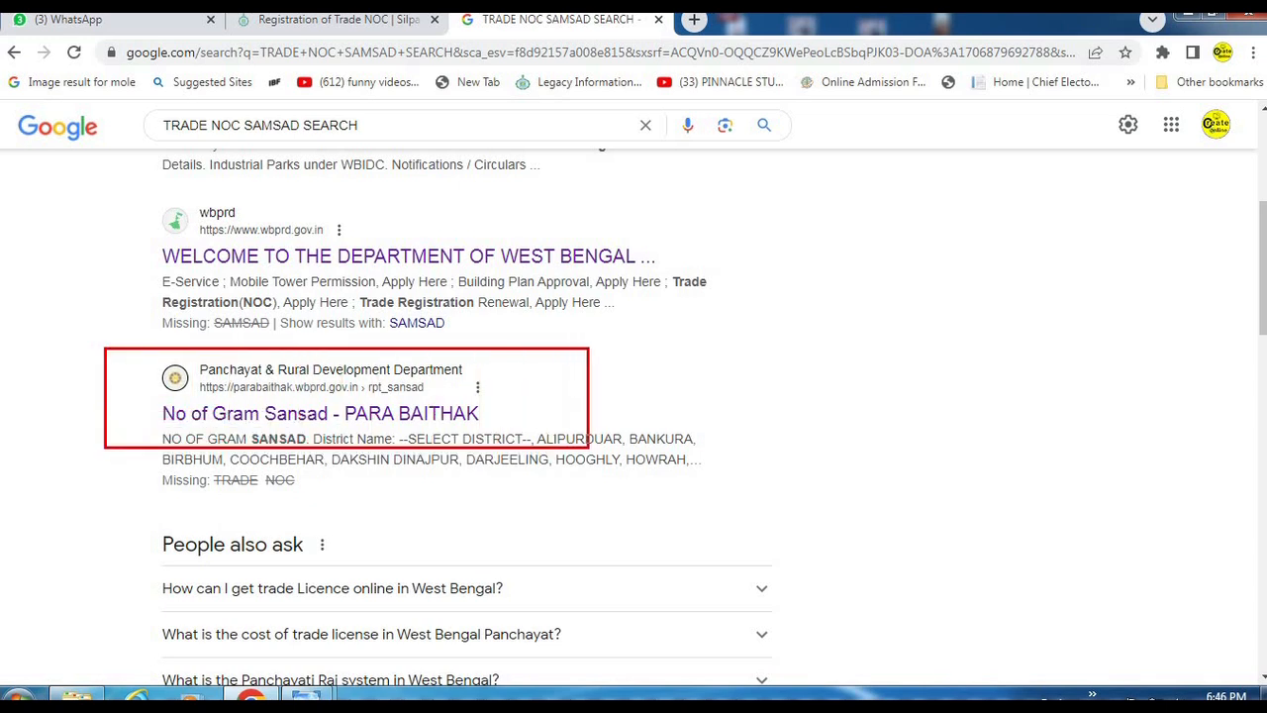
{"action": "left_click_drag", "start_coordinate": [112, 349], "coordinate": [547, 437]}
{"action": "key", "text": "Escape"}
{"action": "left_click", "coordinate": [435, 414]}
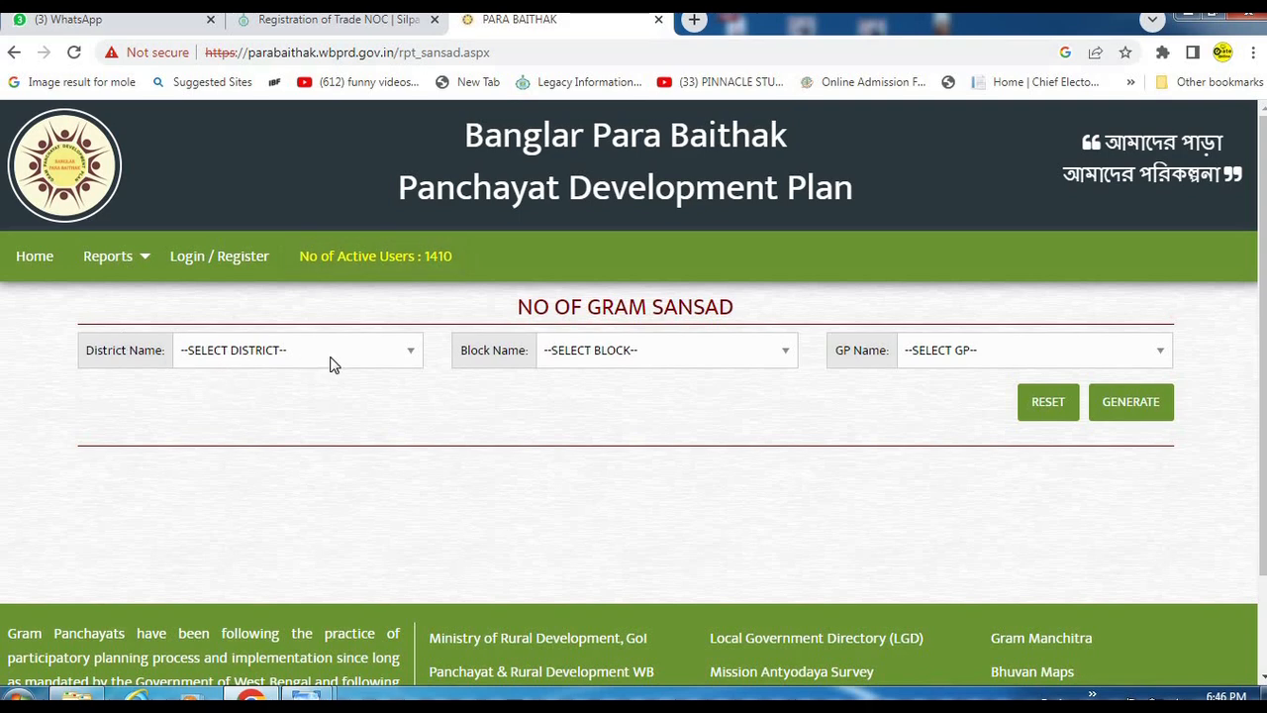
Step: Generate the gram sansad report for SOUTH TWENTY FOUR PARGANAS, SONARPUR, BANHOOGHLY-I
{"action": "left_click", "coordinate": [327, 357]}
{"action": "scroll", "coordinate": [274, 268], "scroll_direction": "down", "scroll_amount": 2}
{"action": "scroll", "coordinate": [278, 269], "scroll_direction": "down", "scroll_amount": 3}
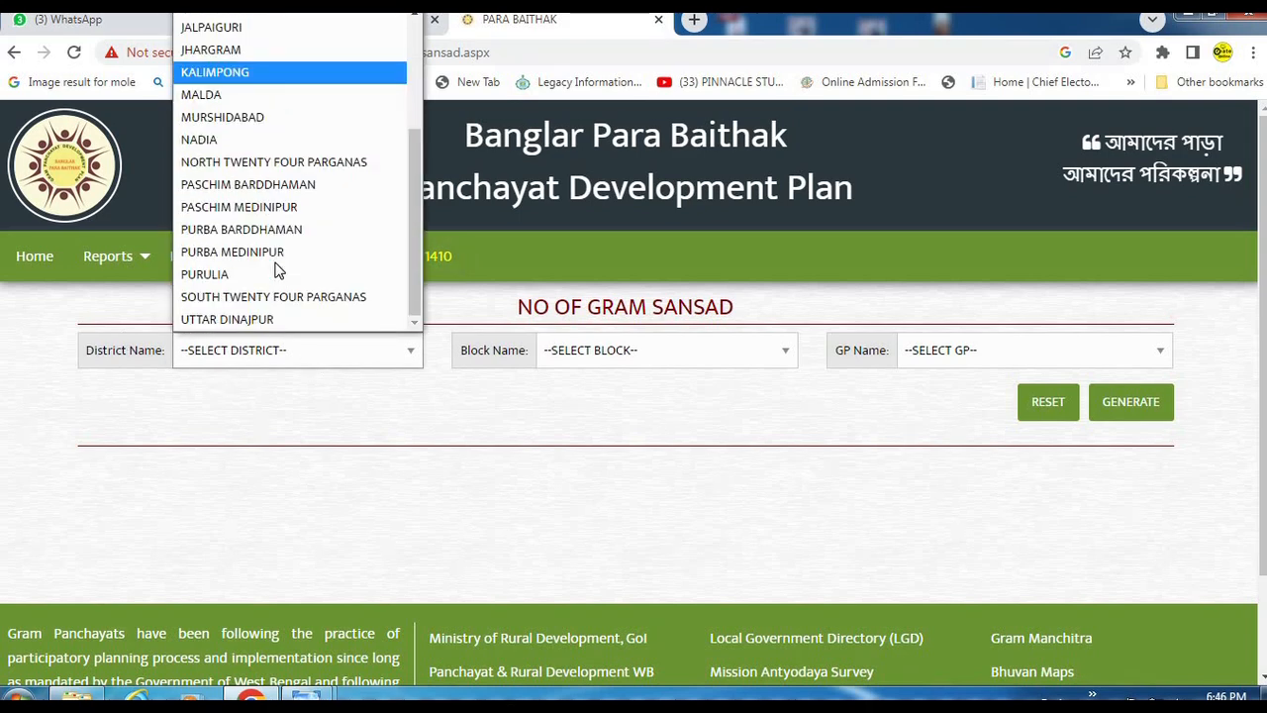
{"action": "key", "text": "s"}
{"action": "key", "text": "Return"}
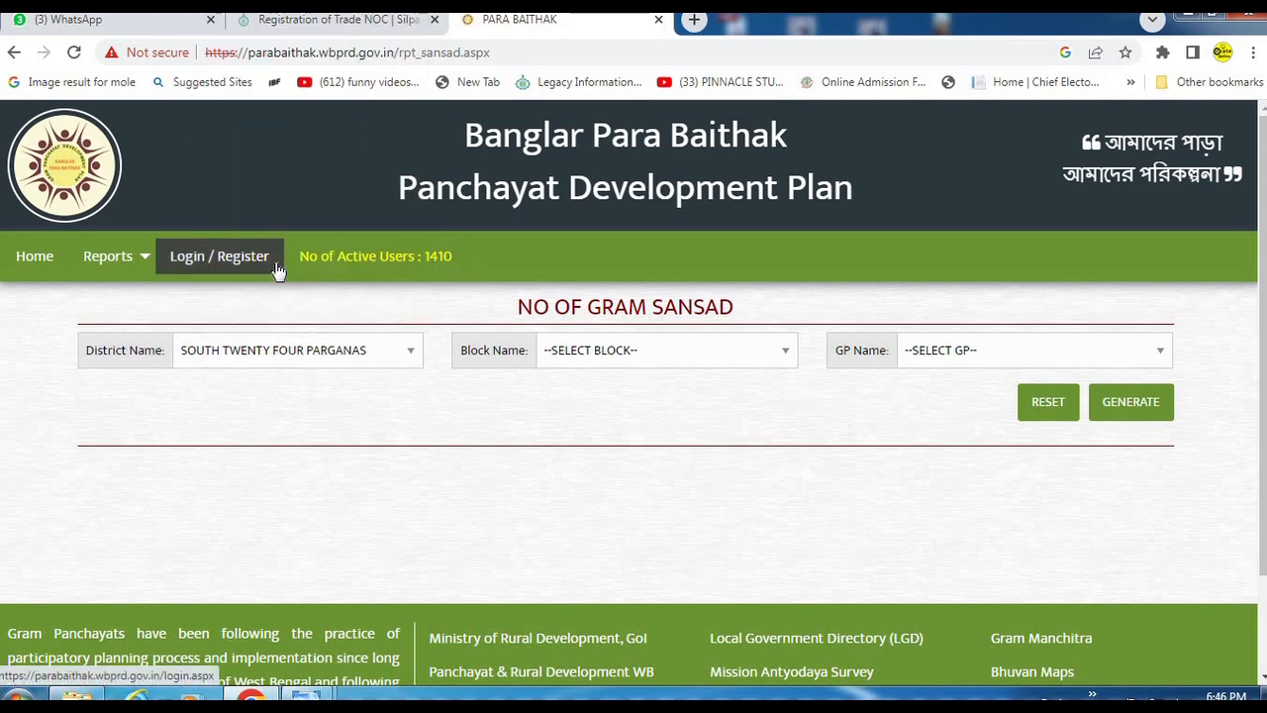
{"action": "left_click", "coordinate": [668, 362]}
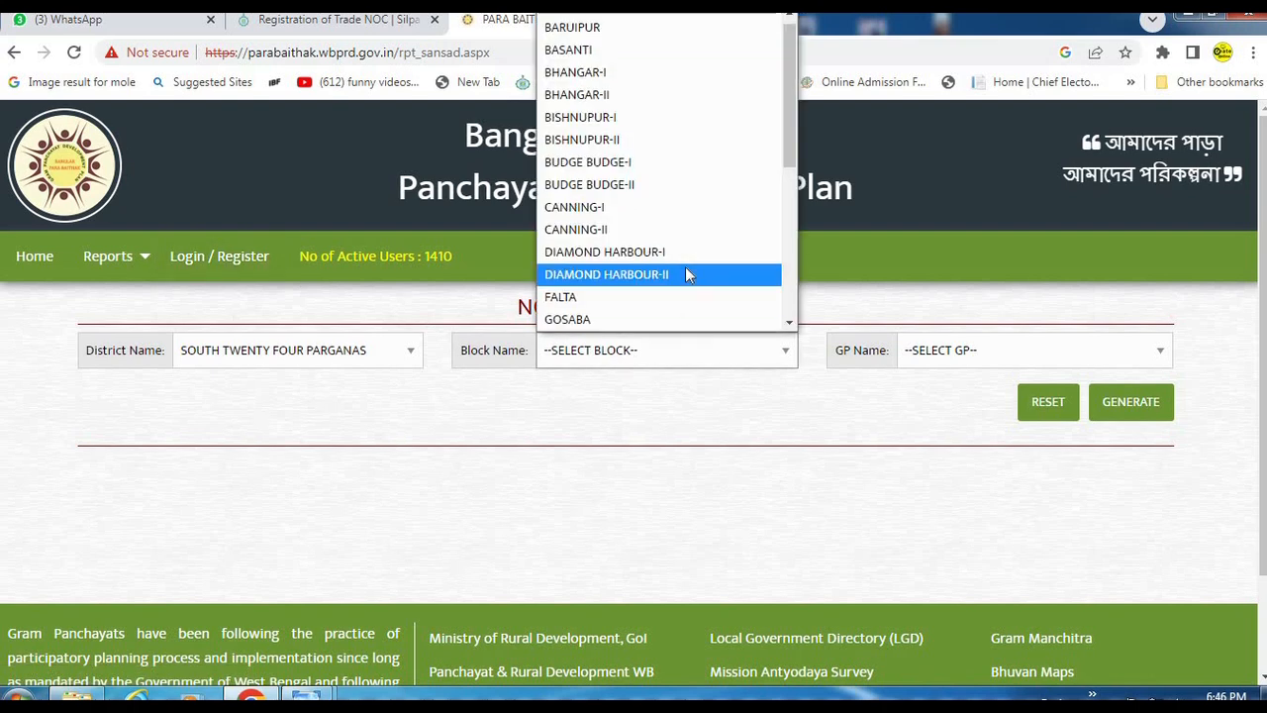
{"action": "key", "text": "s"}
{"action": "key", "text": "o"}
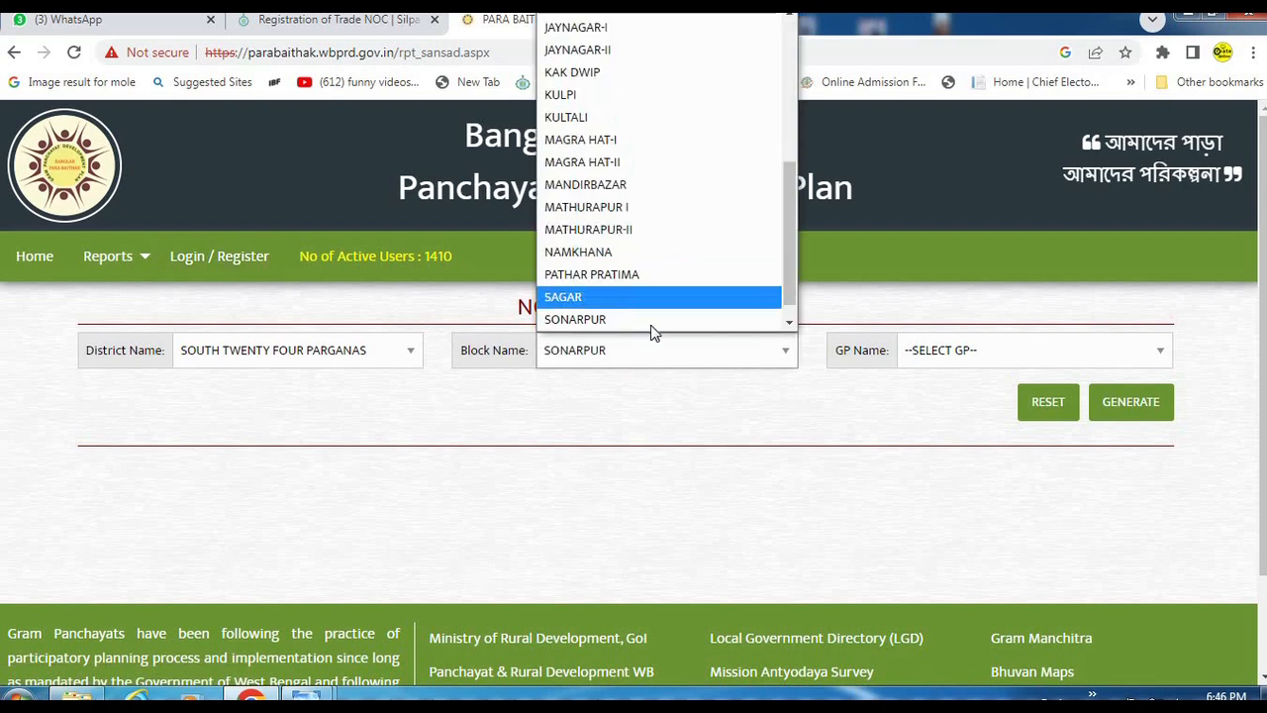
{"action": "left_click", "coordinate": [653, 319]}
{"action": "left_click", "coordinate": [998, 363]}
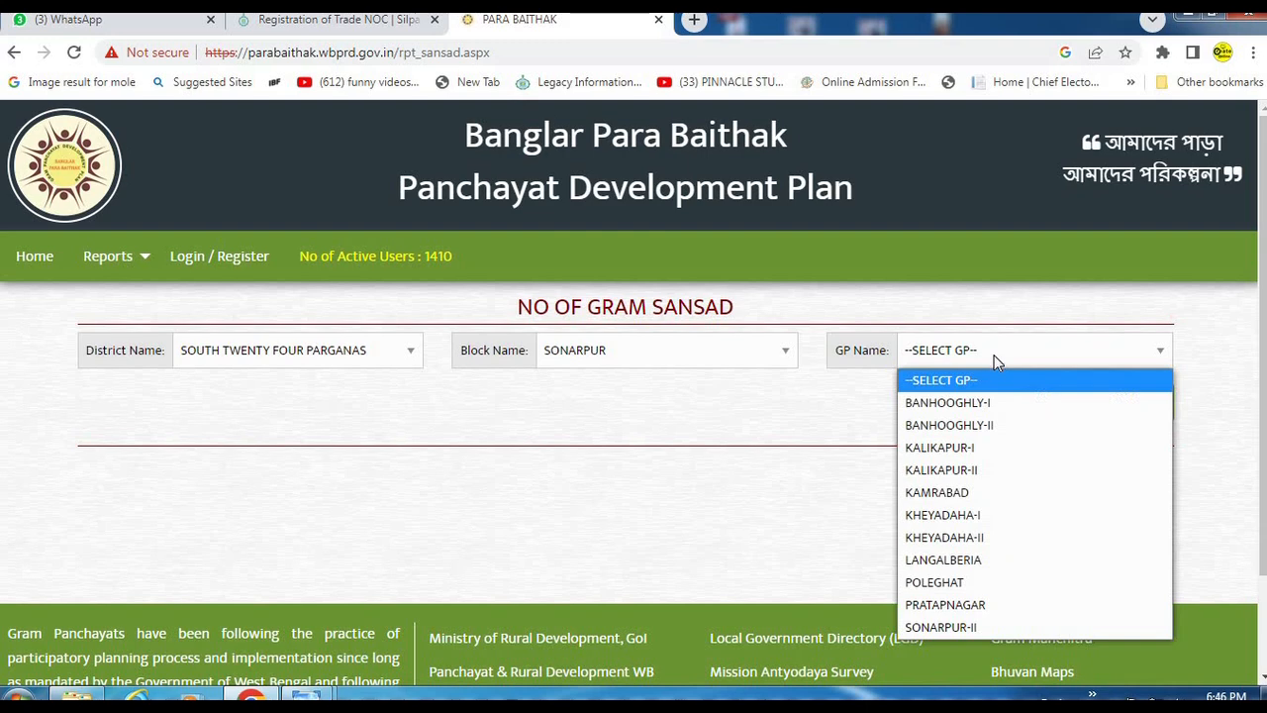
{"action": "left_click", "coordinate": [1015, 404]}
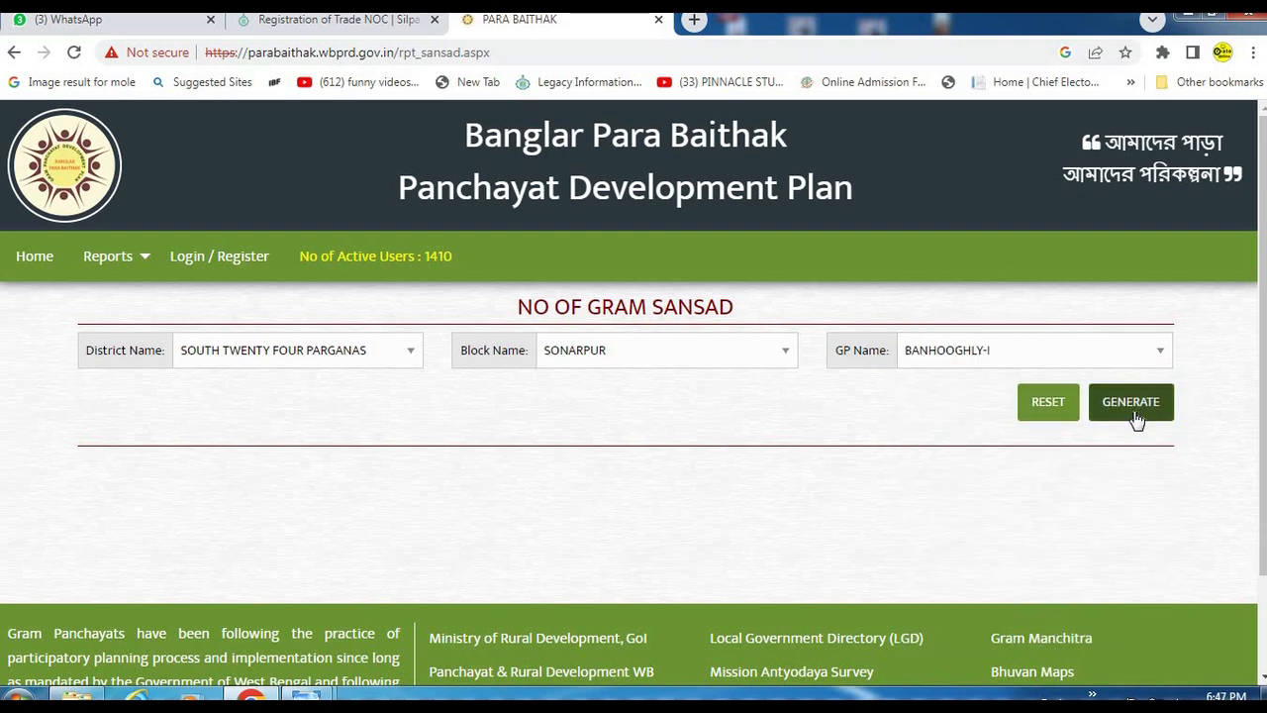
{"action": "left_click", "coordinate": [1139, 406]}
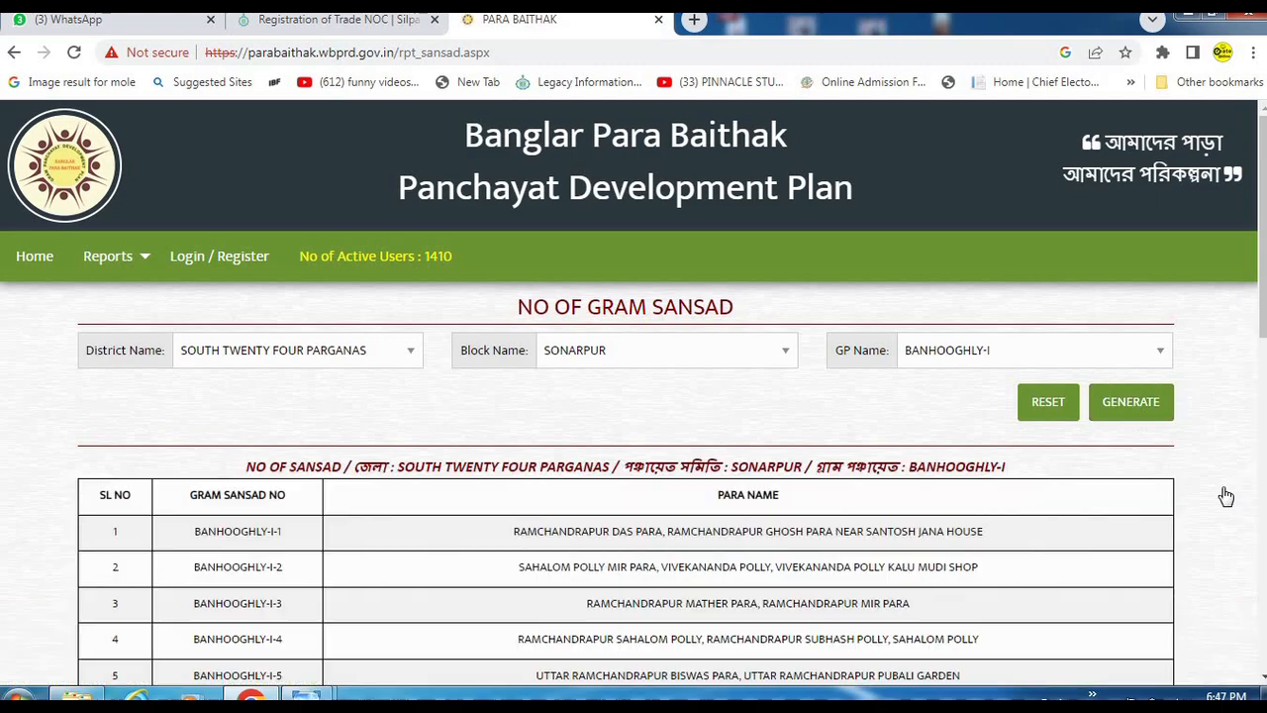
Step: Review each sansad's para names, identifying BANHOOGHLY-I-6 (Ramchandrapur Sonali Park) as sansad number 6
{"action": "scroll", "coordinate": [726, 385], "scroll_direction": "down", "scroll_amount": 2}
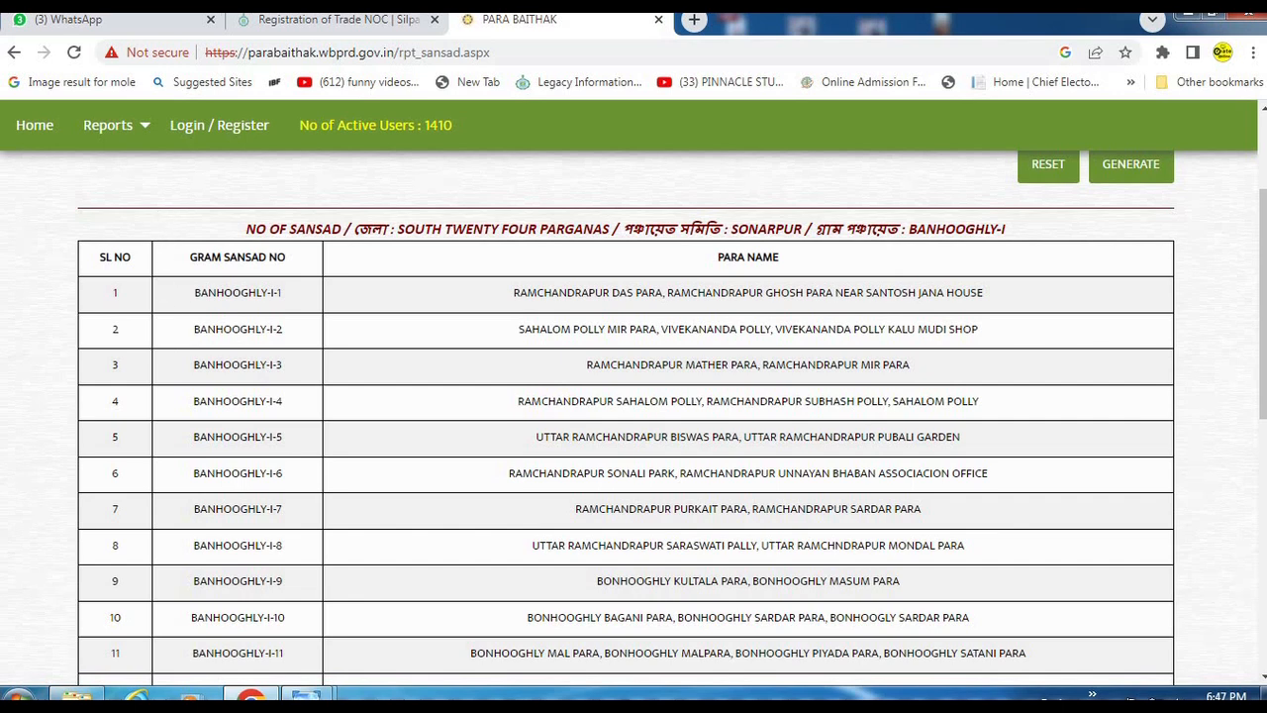
{"action": "mouse_move", "coordinate": [400, 184]}
{"action": "left_mouse_down"}
{"action": "mouse_move", "coordinate": [1071, 683]}
{"action": "mouse_move", "coordinate": [1188, 701]}
{"action": "left_mouse_up"}
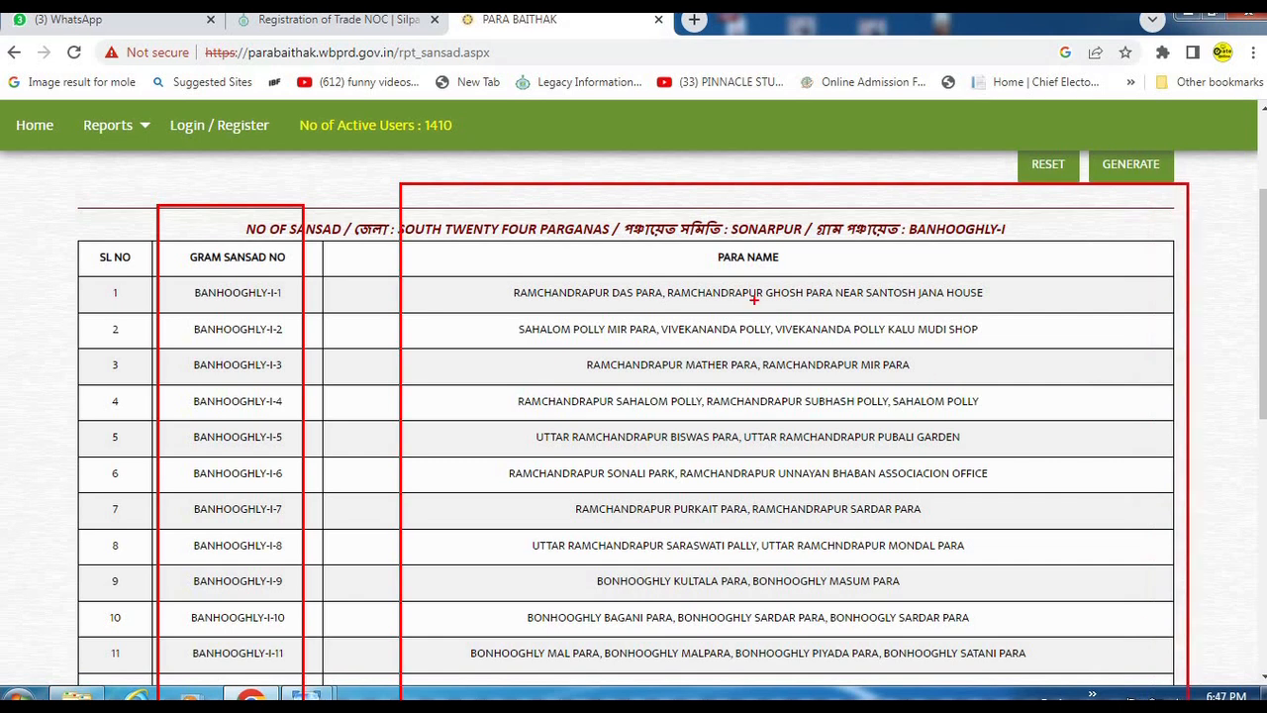
{"action": "left_click_drag", "start_coordinate": [444, 264], "coordinate": [1067, 314]}
{"action": "left_click_drag", "start_coordinate": [472, 307], "coordinate": [1067, 344]}
{"action": "mouse_move", "coordinate": [489, 337]}
{"action": "left_mouse_down"}
{"action": "mouse_move", "coordinate": [537, 358]}
{"action": "mouse_move", "coordinate": [1109, 386]}
{"action": "left_mouse_up"}
{"action": "left_click_drag", "start_coordinate": [478, 373], "coordinate": [1126, 427]}
{"action": "left_click_drag", "start_coordinate": [480, 414], "coordinate": [1096, 452]}
{"action": "left_click_drag", "start_coordinate": [450, 454], "coordinate": [1171, 504]}
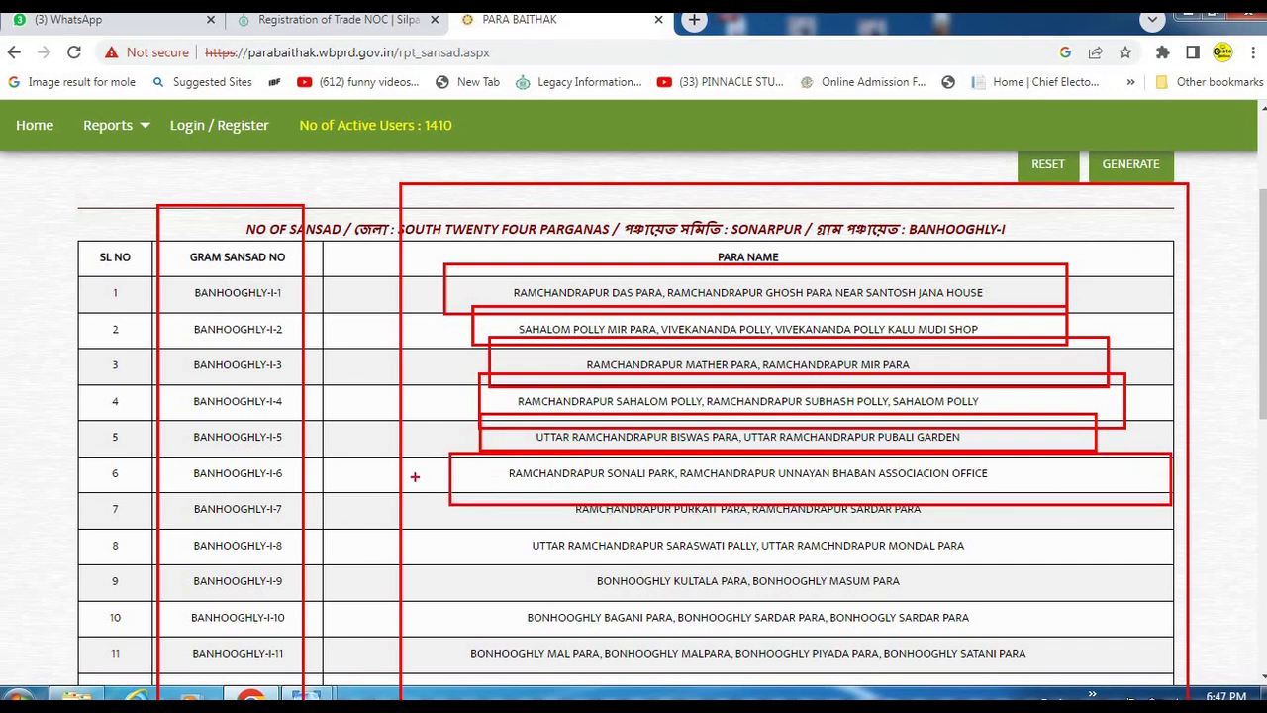
{"action": "left_click_drag", "start_coordinate": [176, 456], "coordinate": [299, 493]}
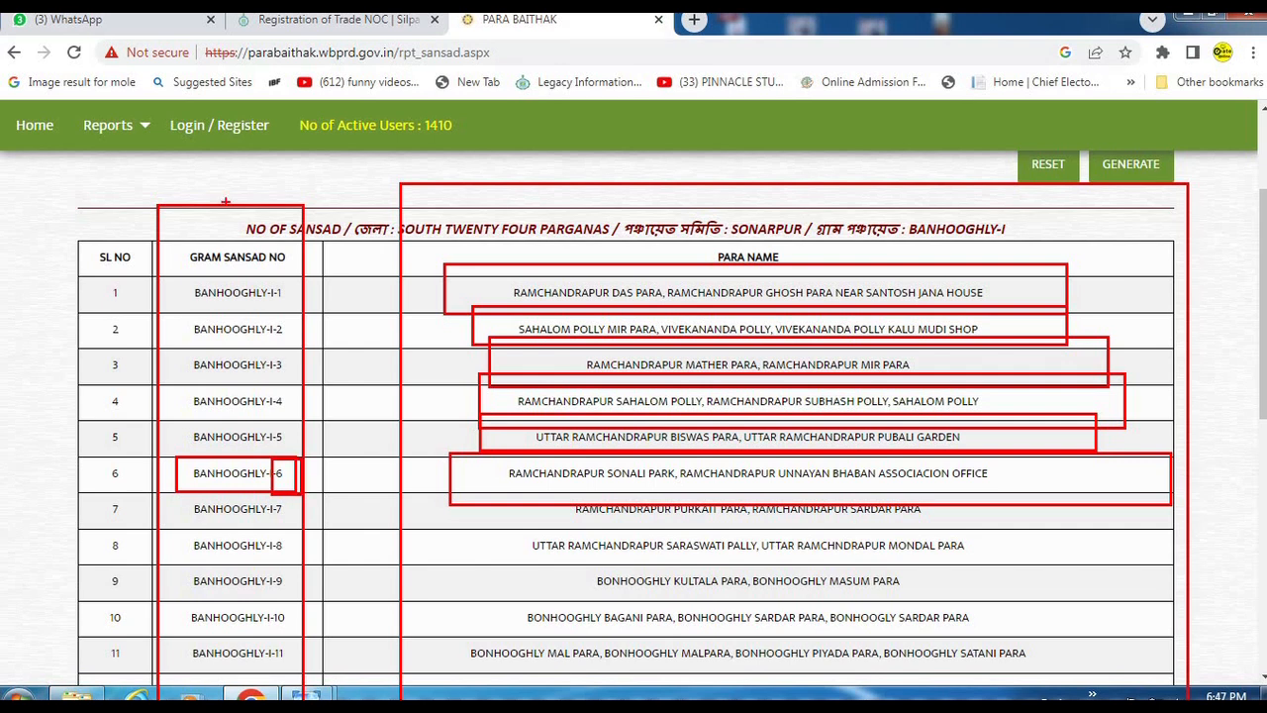
{"action": "left_click_drag", "start_coordinate": [178, 239], "coordinate": [309, 269]}
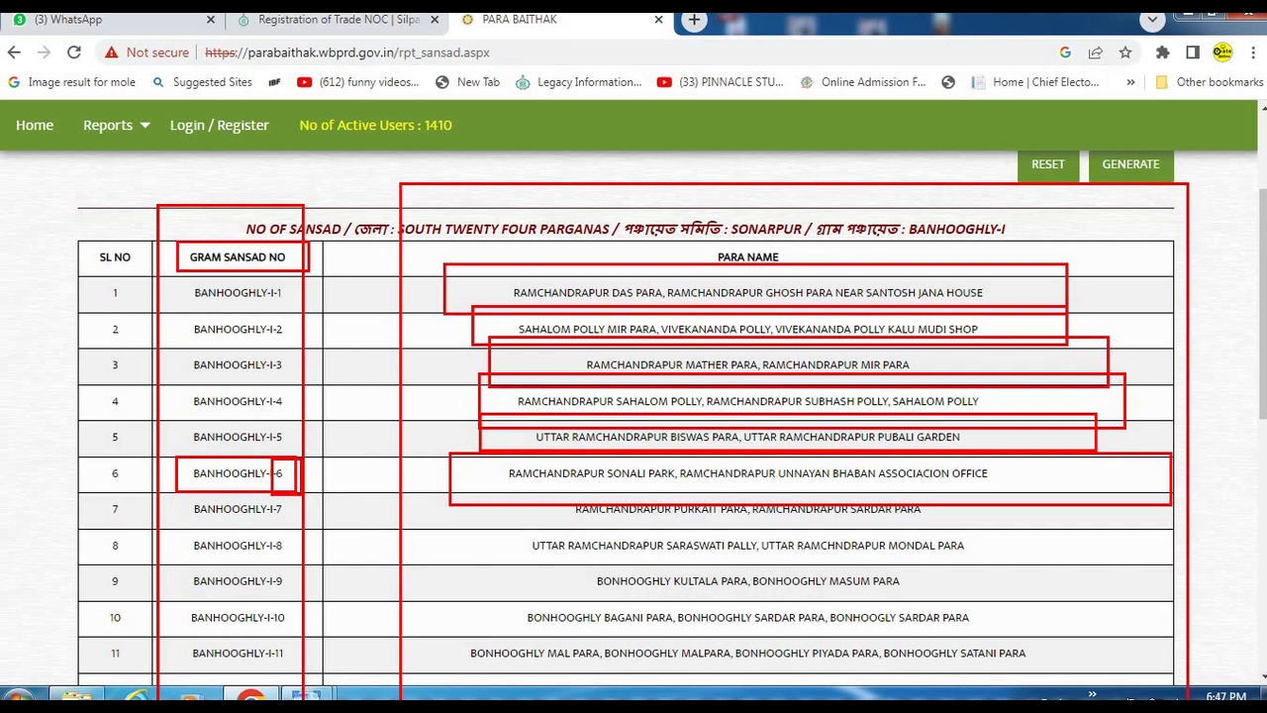
{"action": "left_click_drag", "start_coordinate": [274, 452], "coordinate": [303, 501]}
{"action": "key", "text": "Escape"}
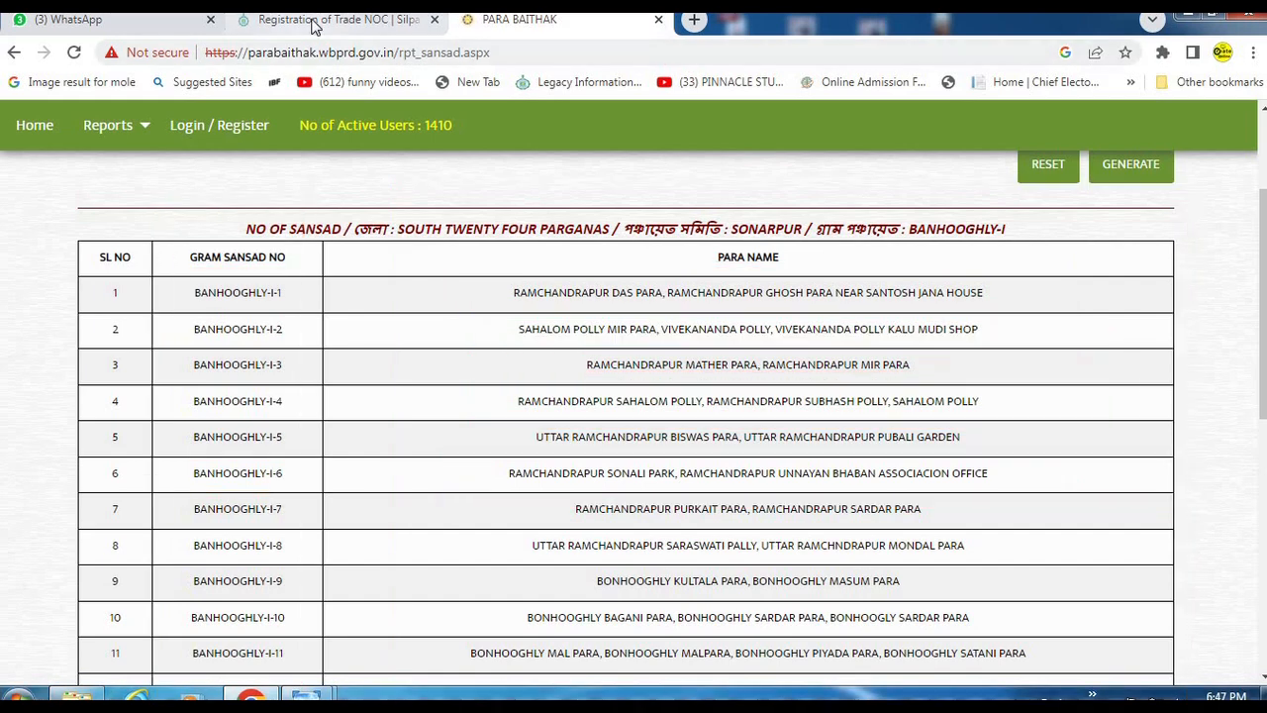
{"action": "left_click", "coordinate": [316, 32]}
Step: Enter SIX in the Samsad field of the trade address
{"action": "left_click", "coordinate": [439, 281]}
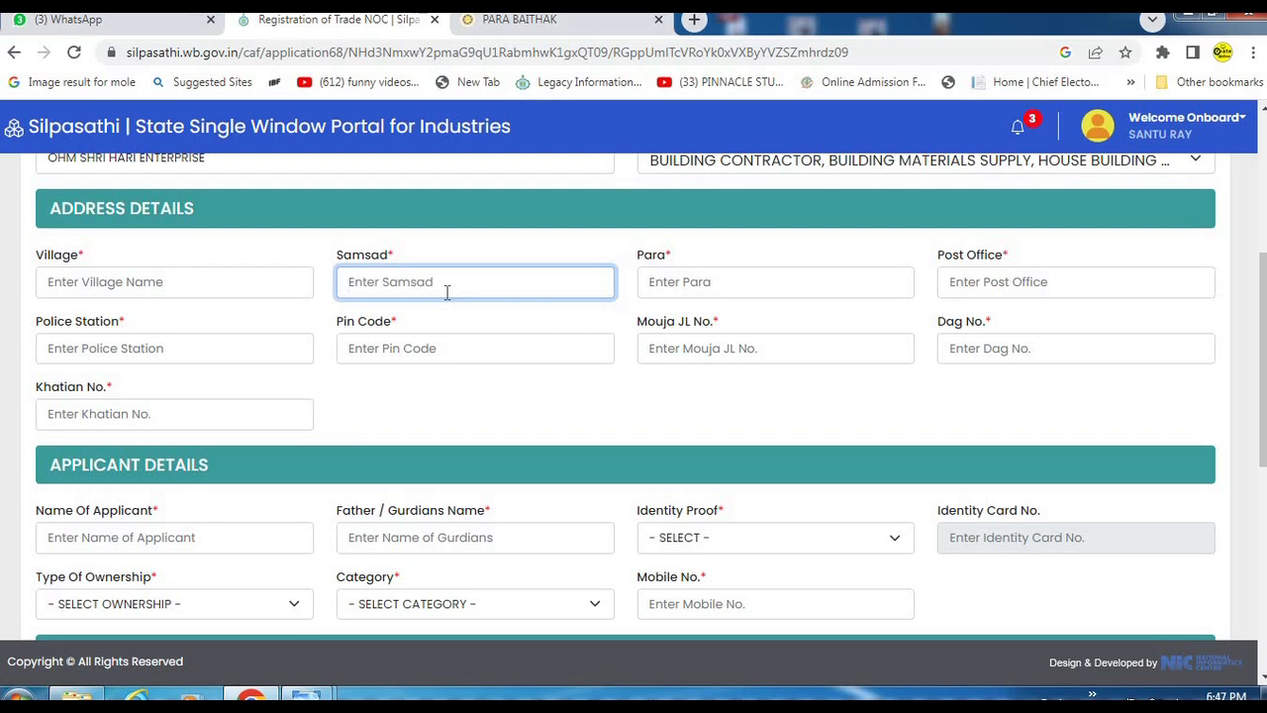
{"action": "type", "text": "S"}
{"action": "key", "text": "BackSpace"}
{"action": "key", "text": "BackSpace"}
{"action": "type", "text": "SIX"}
{"action": "left_click_drag", "start_coordinate": [621, 244], "coordinate": [872, 305]}
{"action": "key", "text": "Escape"}
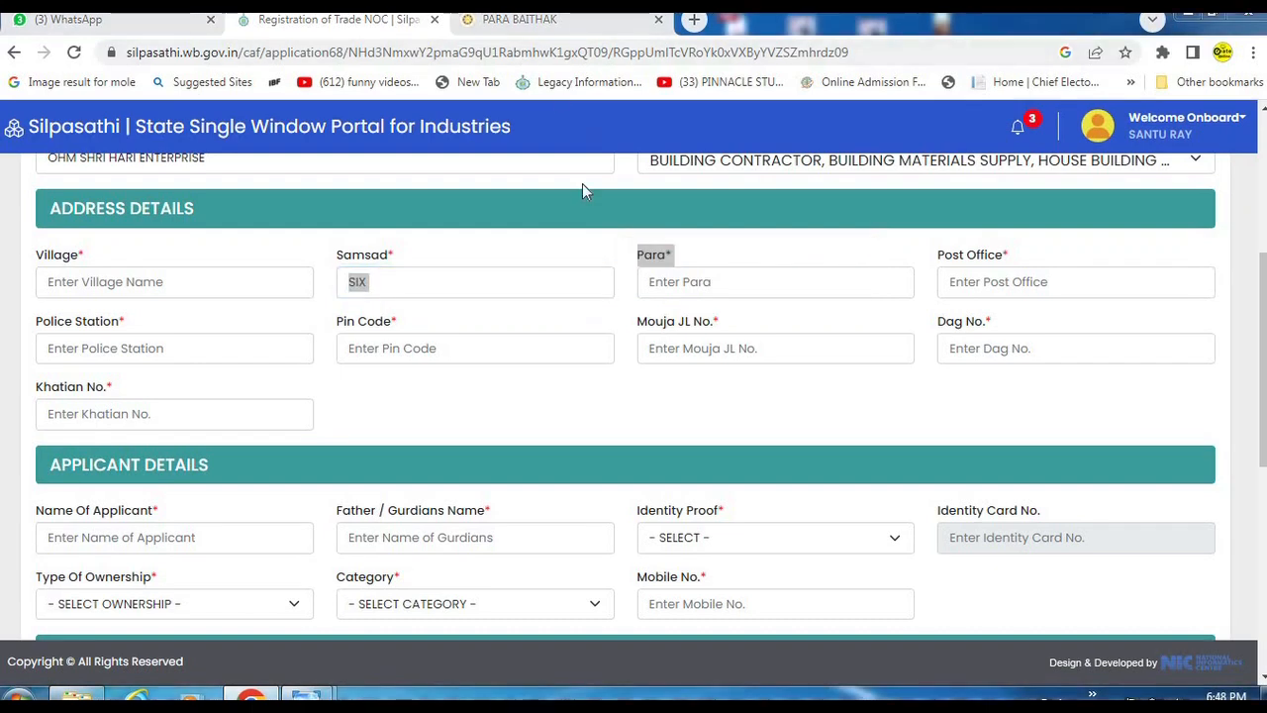
Step: Recheck row 4's para names in the Para Baithak table, then return to the form
{"action": "left_click", "coordinate": [550, 21]}
{"action": "left_click_drag", "start_coordinate": [487, 379], "coordinate": [1029, 422]}
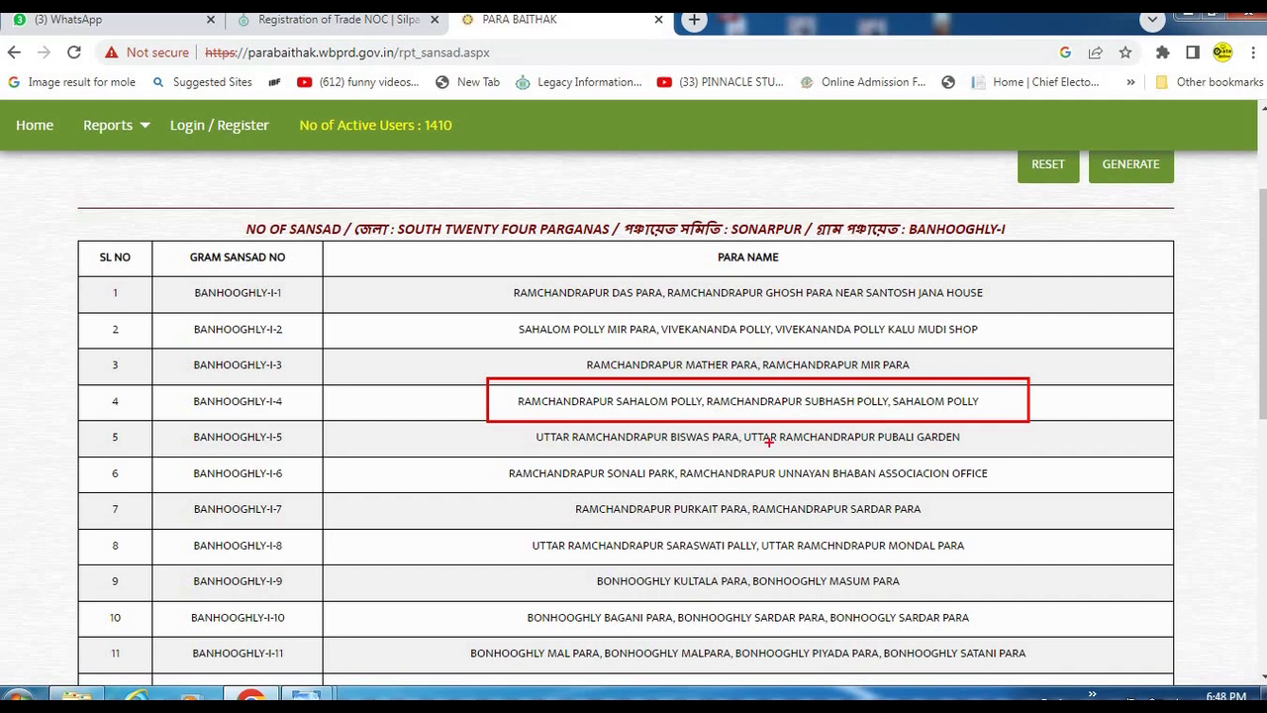
{"action": "key", "text": "Escape"}
{"action": "left_click", "coordinate": [354, 26]}
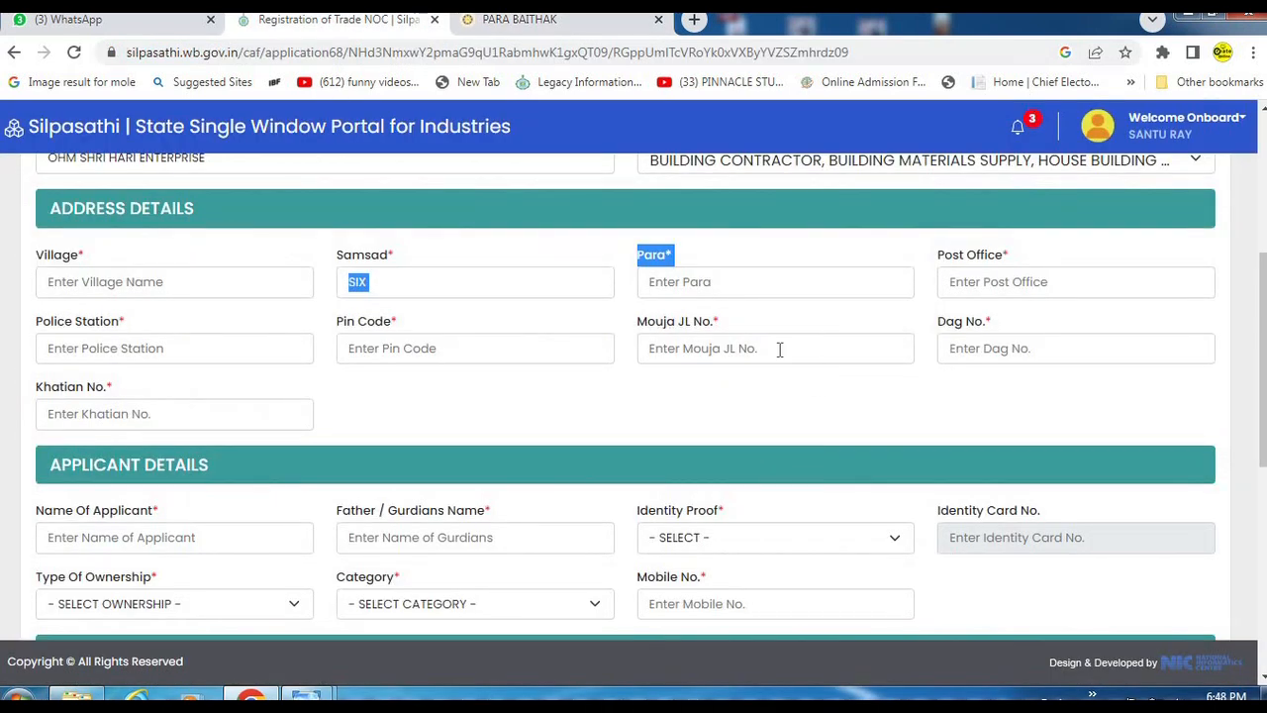
Step: Point out the Dag No., Mouja JL No., Pin Code, Khatian No. and Applicant Details fields
{"action": "mouse_move", "coordinate": [20, 238]}
{"action": "left_mouse_down"}
{"action": "mouse_move", "coordinate": [852, 408]}
{"action": "mouse_move", "coordinate": [1176, 440]}
{"action": "left_mouse_up"}
{"action": "left_click_drag", "start_coordinate": [917, 317], "coordinate": [1257, 408]}
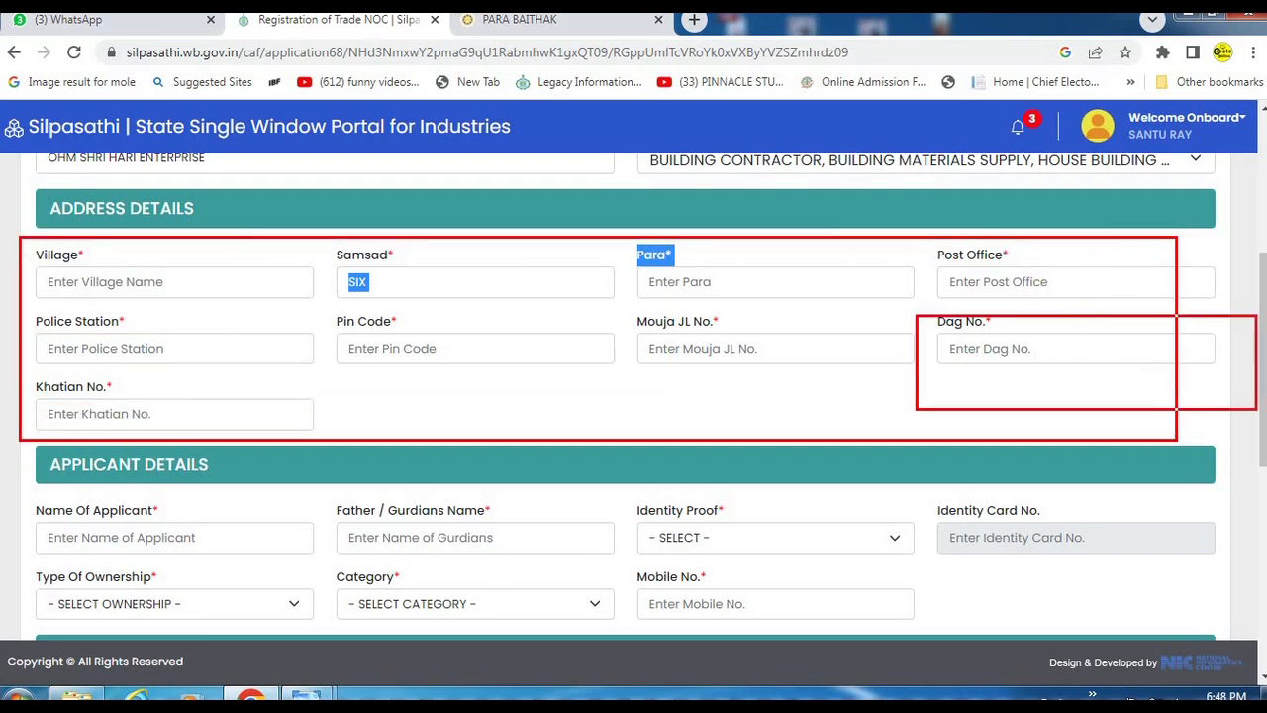
{"action": "left_click_drag", "start_coordinate": [605, 317], "coordinate": [868, 387]}
{"action": "left_click_drag", "start_coordinate": [313, 319], "coordinate": [669, 406]}
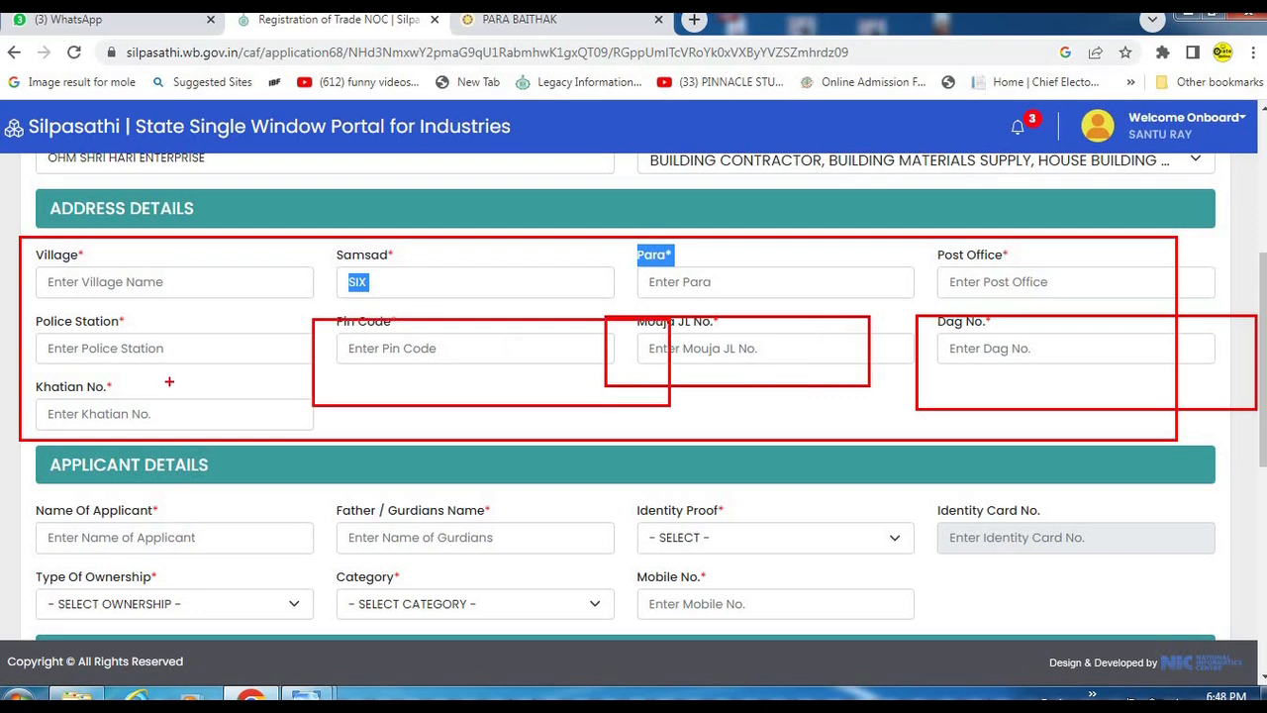
{"action": "left_click_drag", "start_coordinate": [8, 389], "coordinate": [389, 468]}
{"action": "left_click_drag", "start_coordinate": [24, 117], "coordinate": [283, 171]}
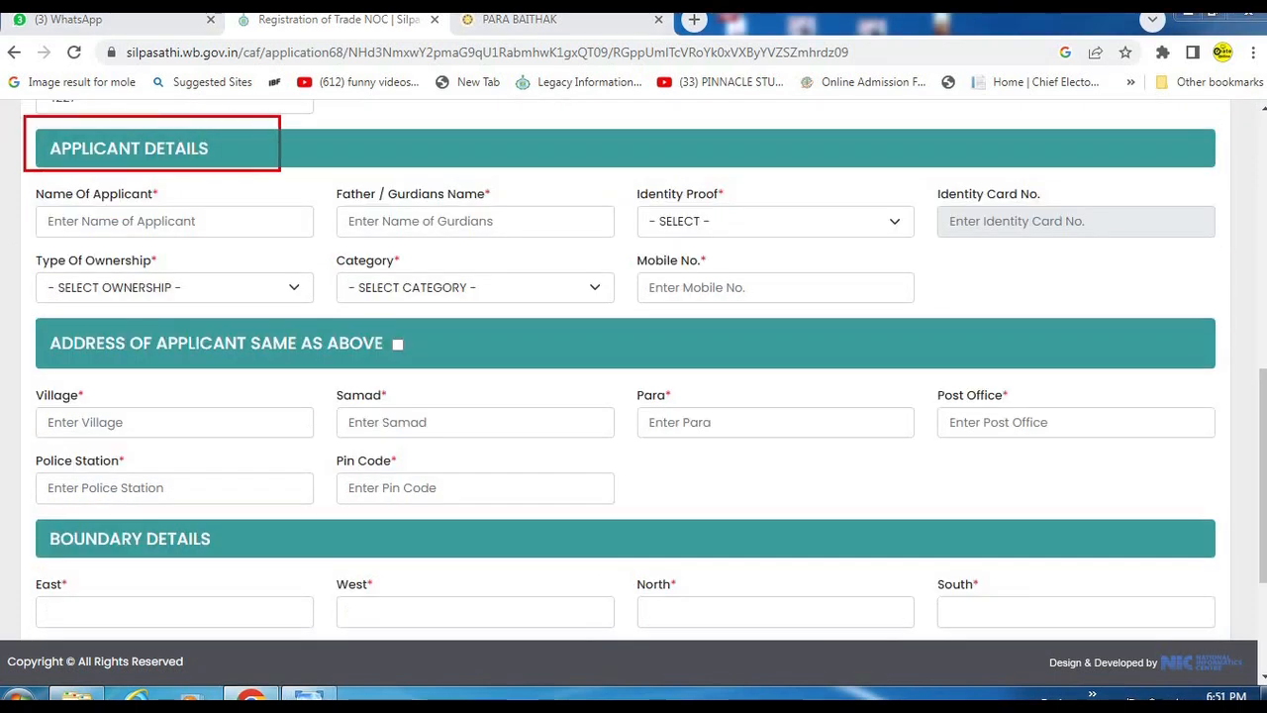
{"action": "left_click_drag", "start_coordinate": [35, 182], "coordinate": [303, 248]}
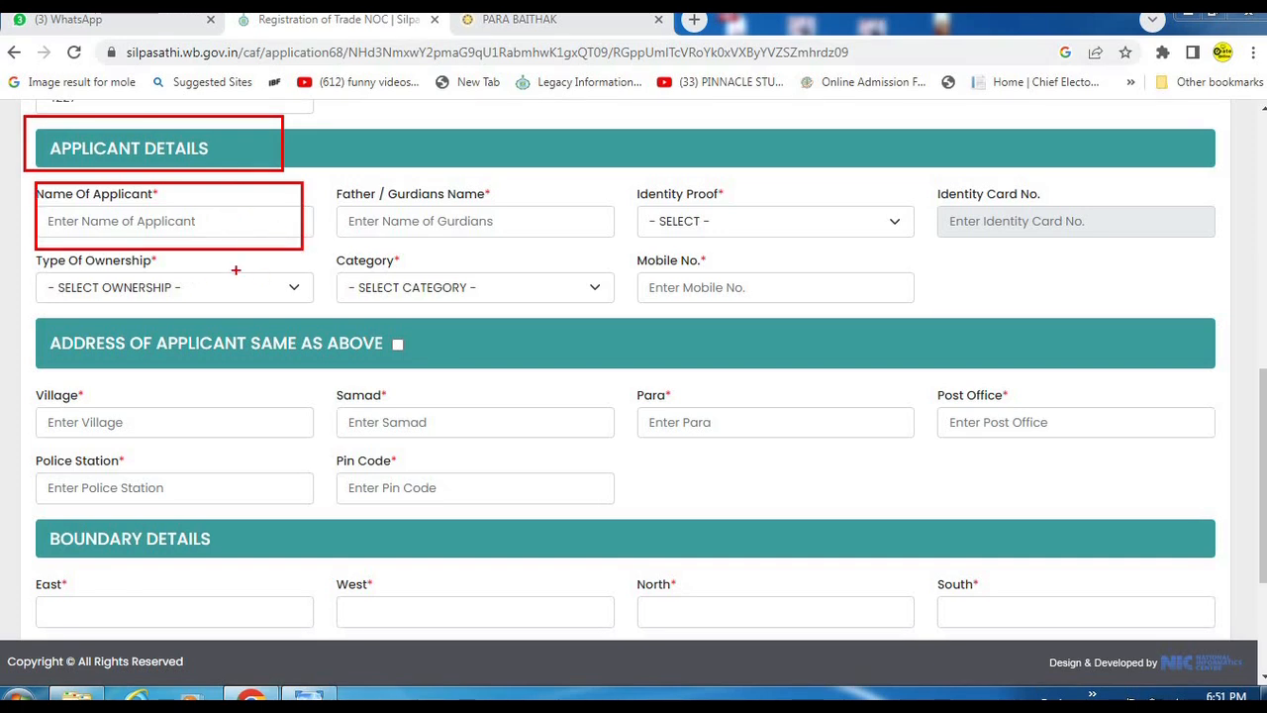
Step: Choose AADHAR as identity proof, PERSONAL as ownership type and GP CITIZEN as category
{"action": "mouse_move", "coordinate": [318, 181]}
{"action": "left_mouse_down"}
{"action": "mouse_move", "coordinate": [342, 198]}
{"action": "mouse_move", "coordinate": [610, 250]}
{"action": "left_mouse_up"}
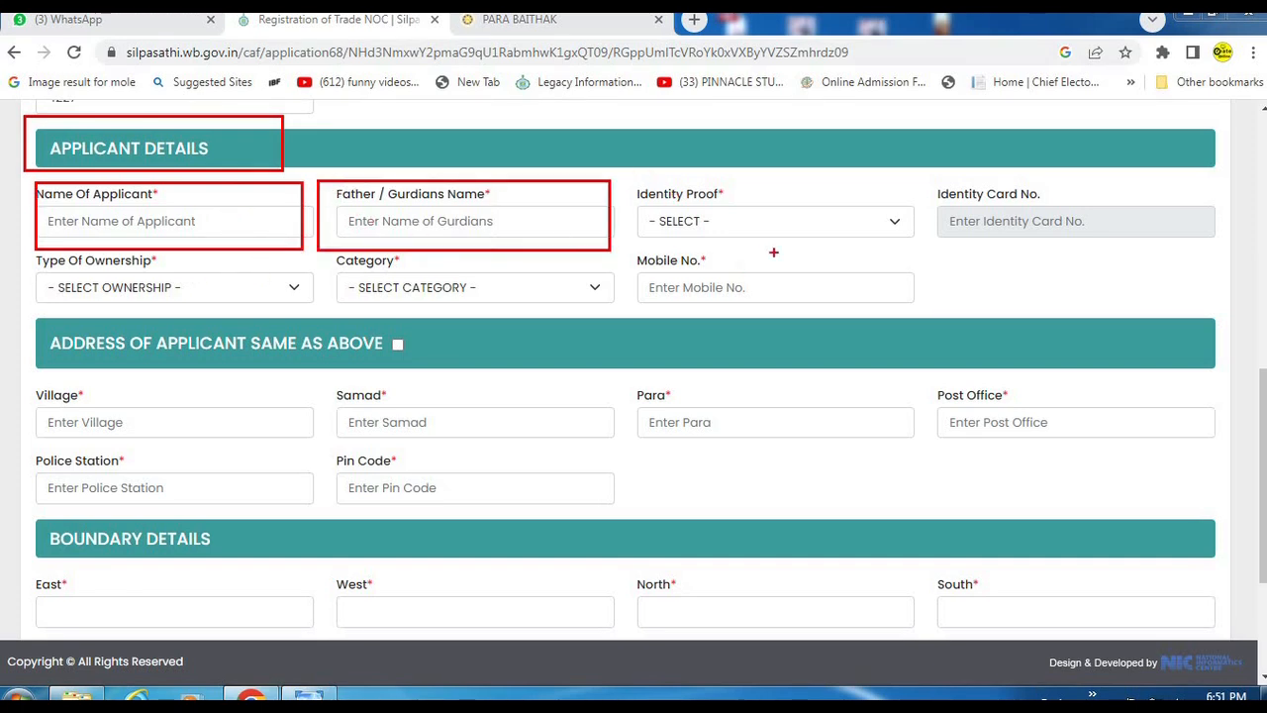
{"action": "left_click", "coordinate": [770, 227]}
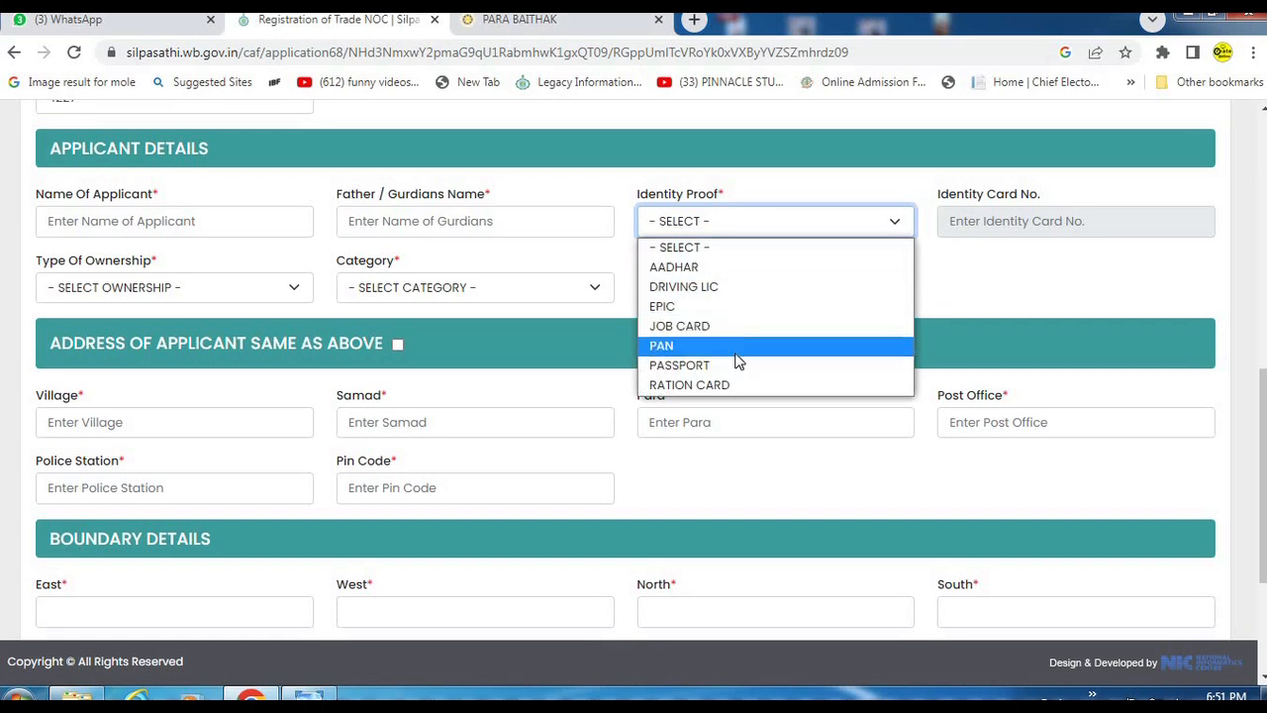
{"action": "left_click", "coordinate": [720, 267]}
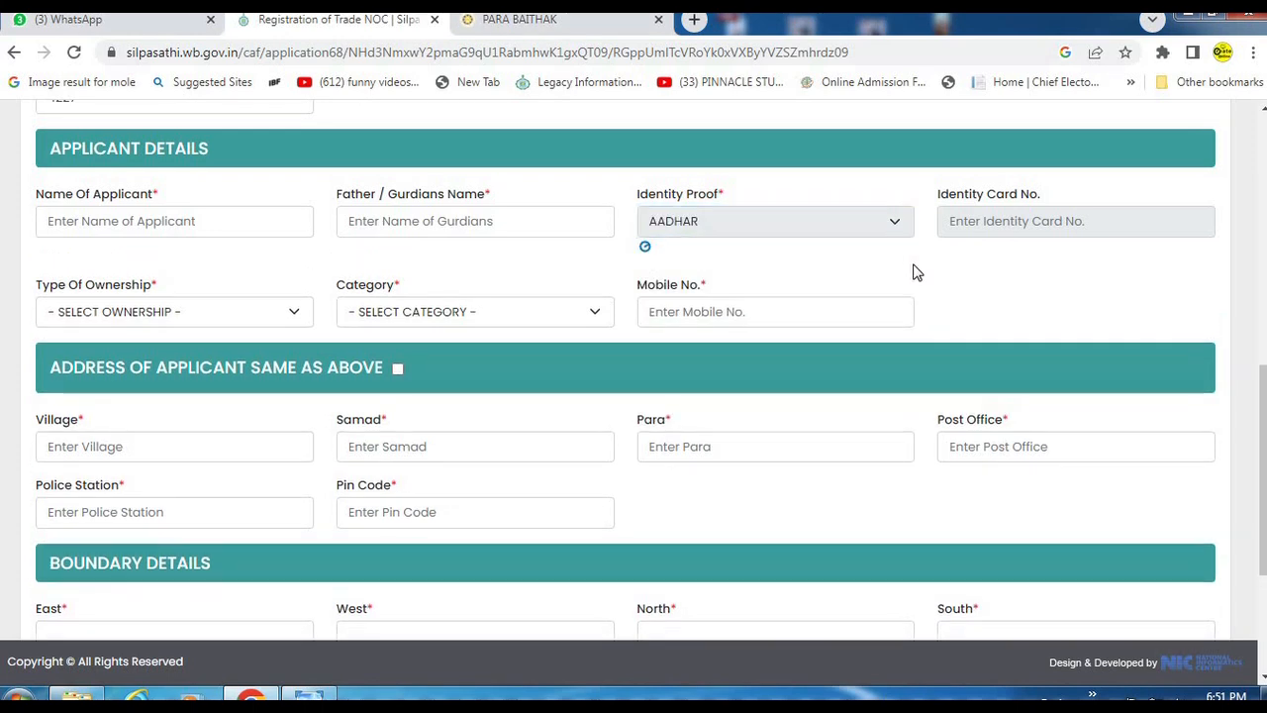
{"action": "mouse_move", "coordinate": [924, 173]}
{"action": "left_mouse_down"}
{"action": "mouse_move", "coordinate": [1097, 241]}
{"action": "mouse_move", "coordinate": [1225, 244]}
{"action": "left_mouse_up"}
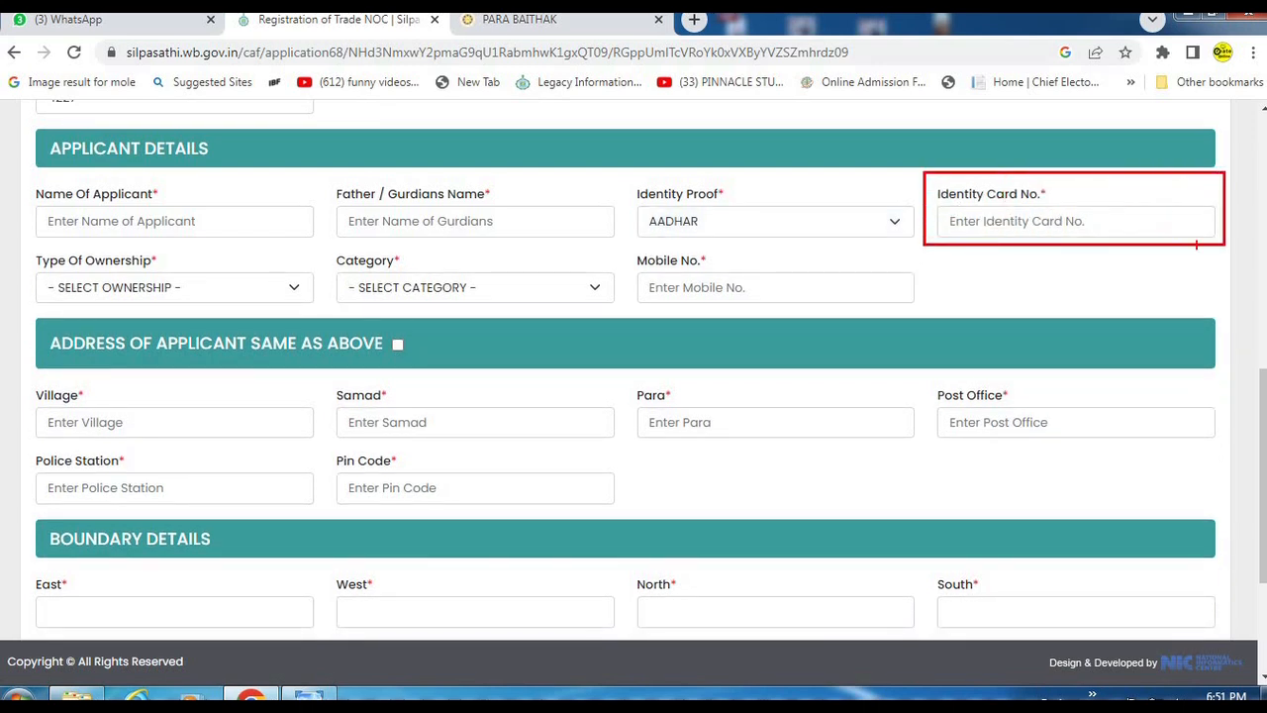
{"action": "left_click", "coordinate": [149, 291]}
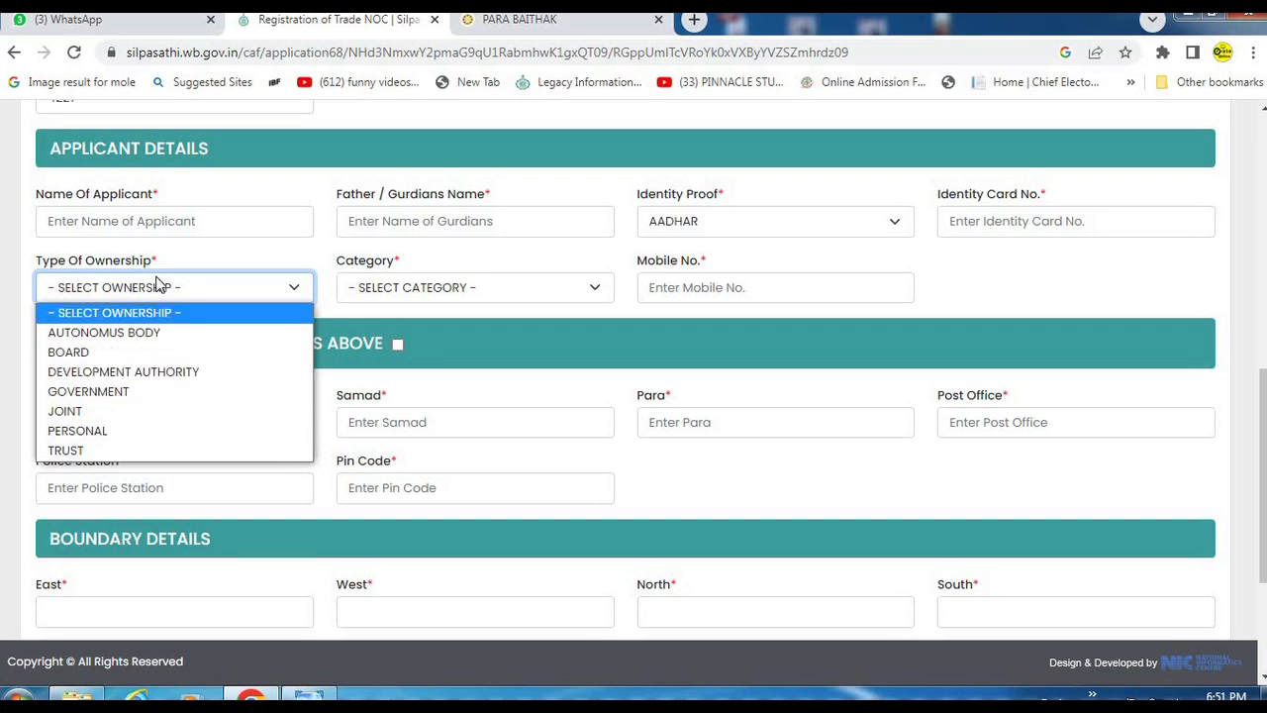
{"action": "left_click", "coordinate": [132, 436]}
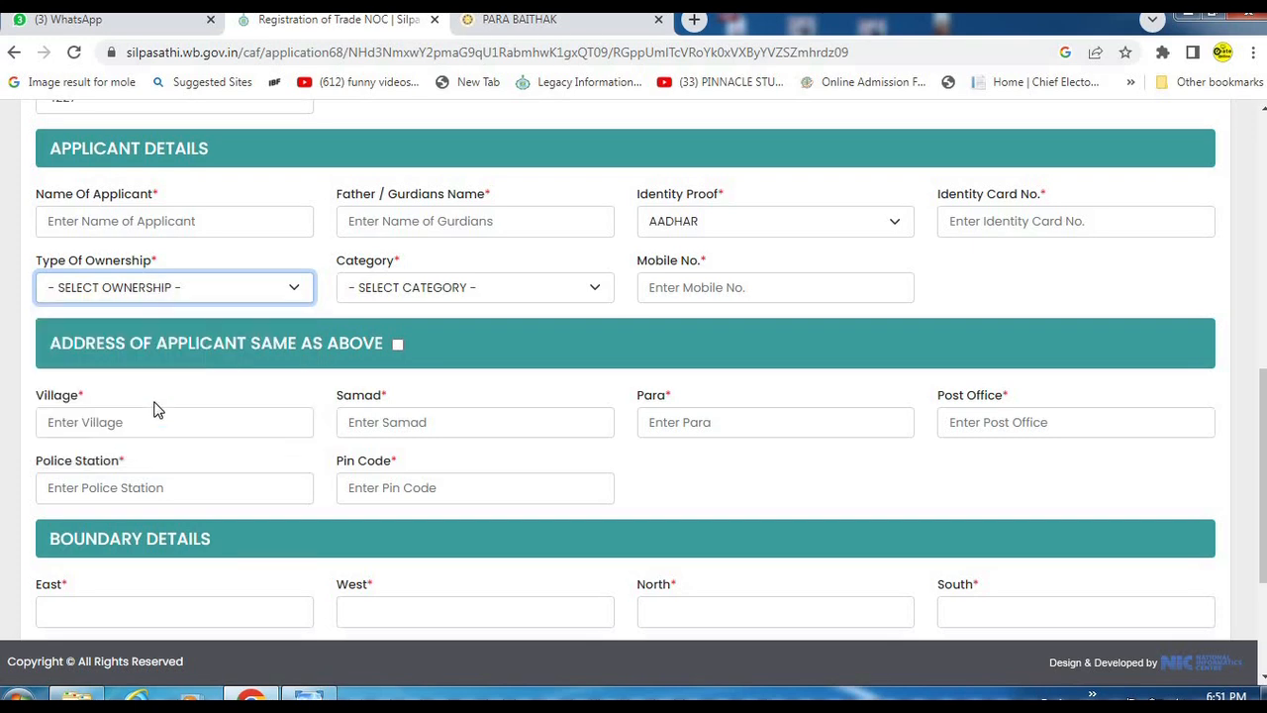
{"action": "left_click", "coordinate": [475, 287]}
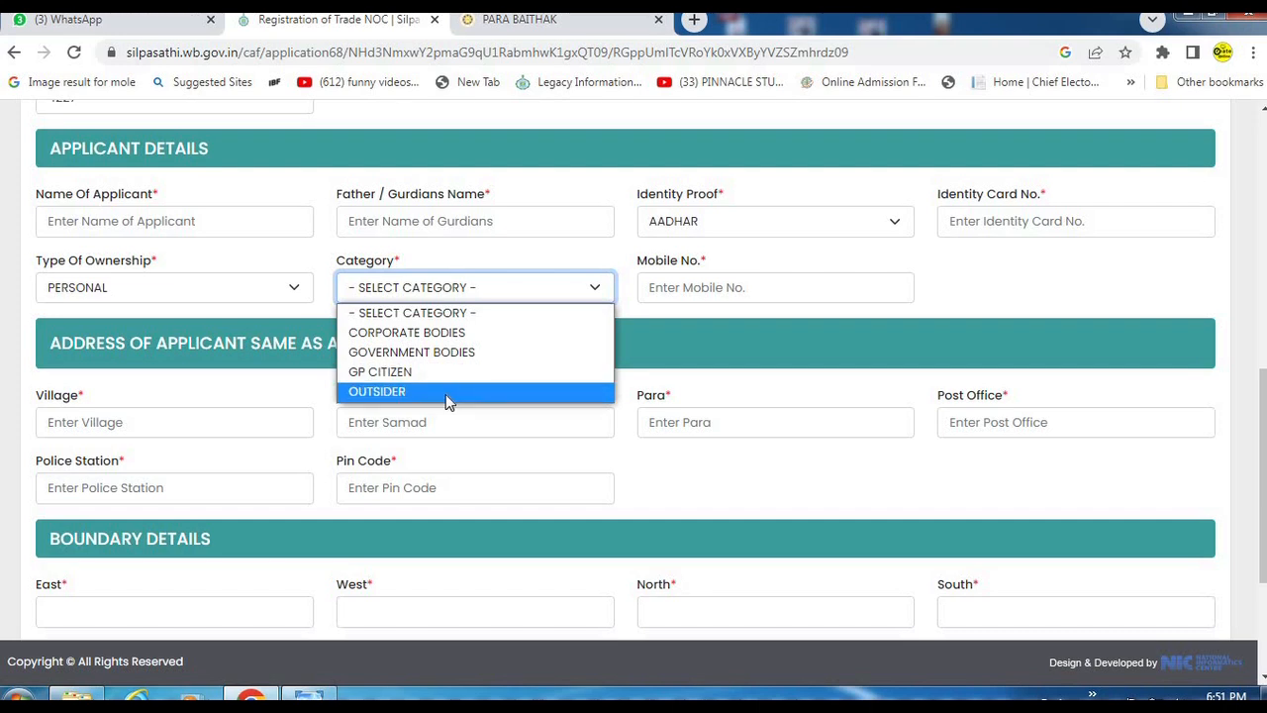
{"action": "left_click", "coordinate": [425, 371]}
{"action": "left_click_drag", "start_coordinate": [623, 254], "coordinate": [981, 317]}
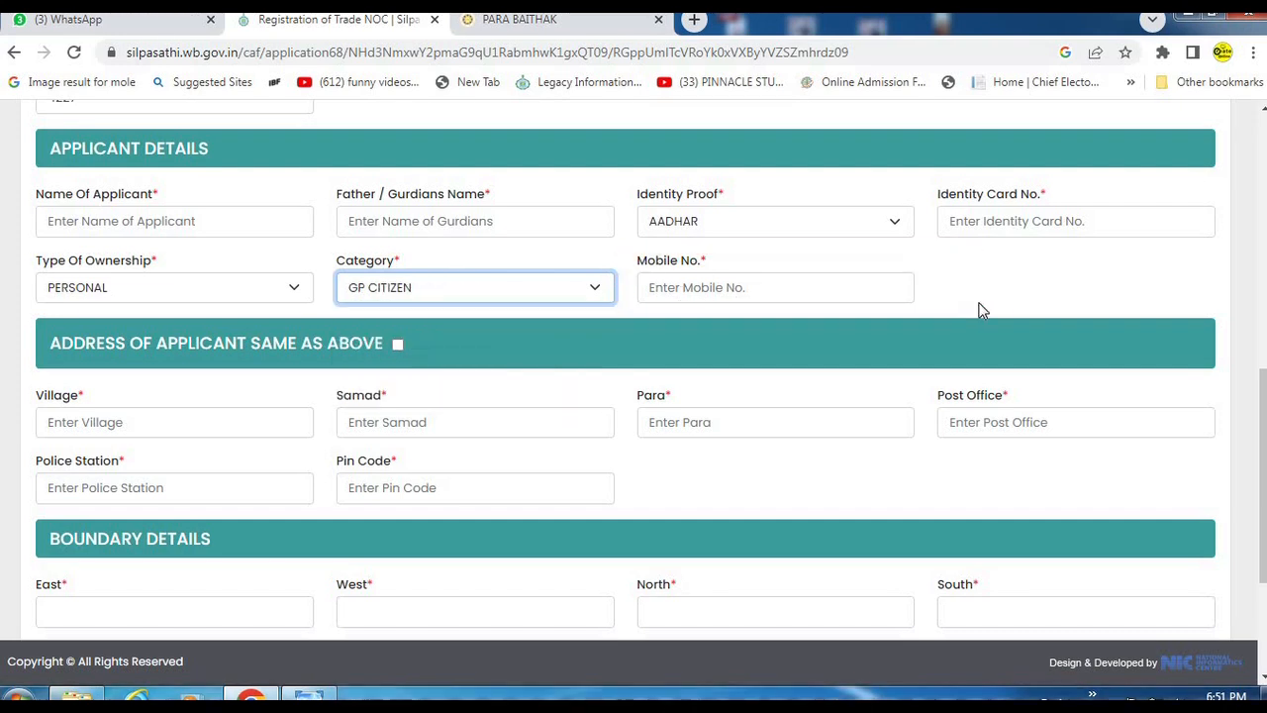
{"action": "scroll", "coordinate": [936, 613], "scroll_direction": "down", "scroll_amount": 3}
Step: Tick 'Address of applicant same as above' and enter HOUSE in the East, West, North and South boundaries
{"action": "left_click_drag", "start_coordinate": [44, 105], "coordinate": [536, 152]}
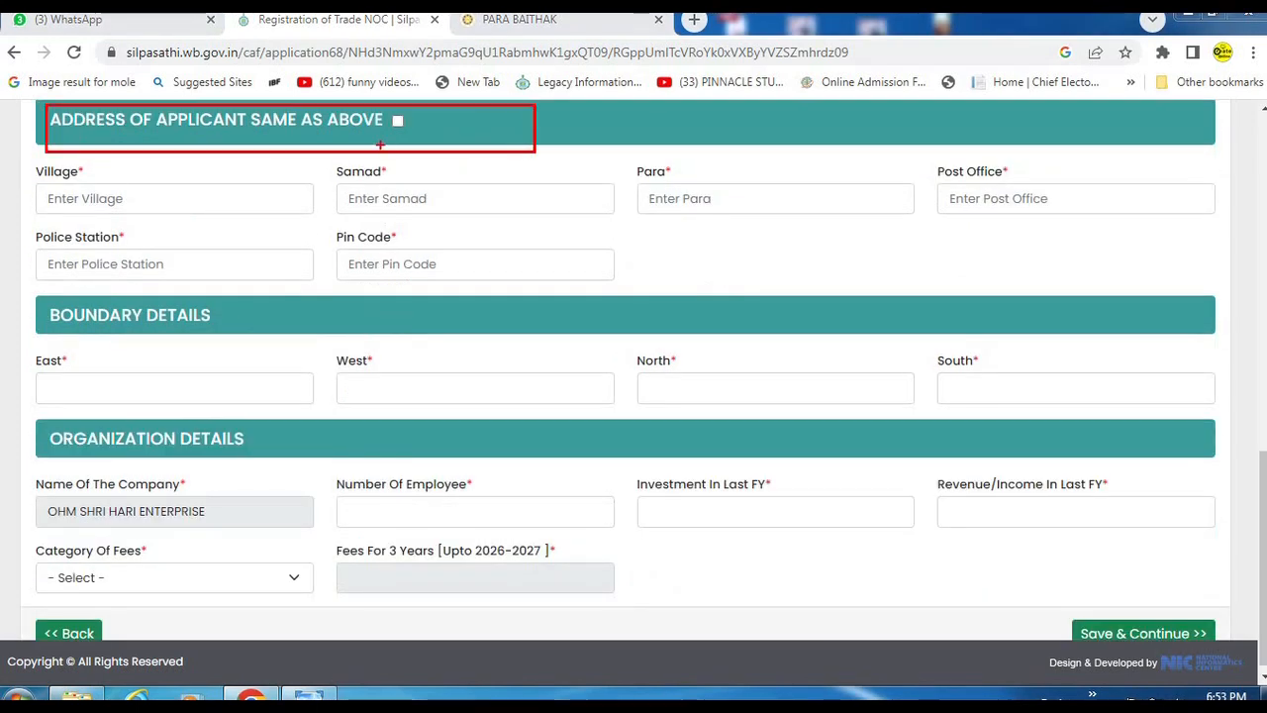
{"action": "left_click_drag", "start_coordinate": [385, 109], "coordinate": [423, 135]}
{"action": "left_click_drag", "start_coordinate": [14, 156], "coordinate": [1240, 302]}
{"action": "mouse_move", "coordinate": [22, 292]}
{"action": "left_mouse_down"}
{"action": "mouse_move", "coordinate": [305, 339]}
{"action": "mouse_move", "coordinate": [323, 327]}
{"action": "left_mouse_up"}
{"action": "mouse_move", "coordinate": [24, 341]}
{"action": "left_mouse_down"}
{"action": "mouse_move", "coordinate": [176, 396]}
{"action": "mouse_move", "coordinate": [527, 435]}
{"action": "mouse_move", "coordinate": [1228, 436]}
{"action": "mouse_move", "coordinate": [1228, 419]}
{"action": "left_mouse_up"}
{"action": "left_click_drag", "start_coordinate": [14, 346], "coordinate": [307, 428]}
{"action": "left_click_drag", "start_coordinate": [332, 356], "coordinate": [651, 436]}
{"action": "left_click_drag", "start_coordinate": [634, 351], "coordinate": [853, 426]}
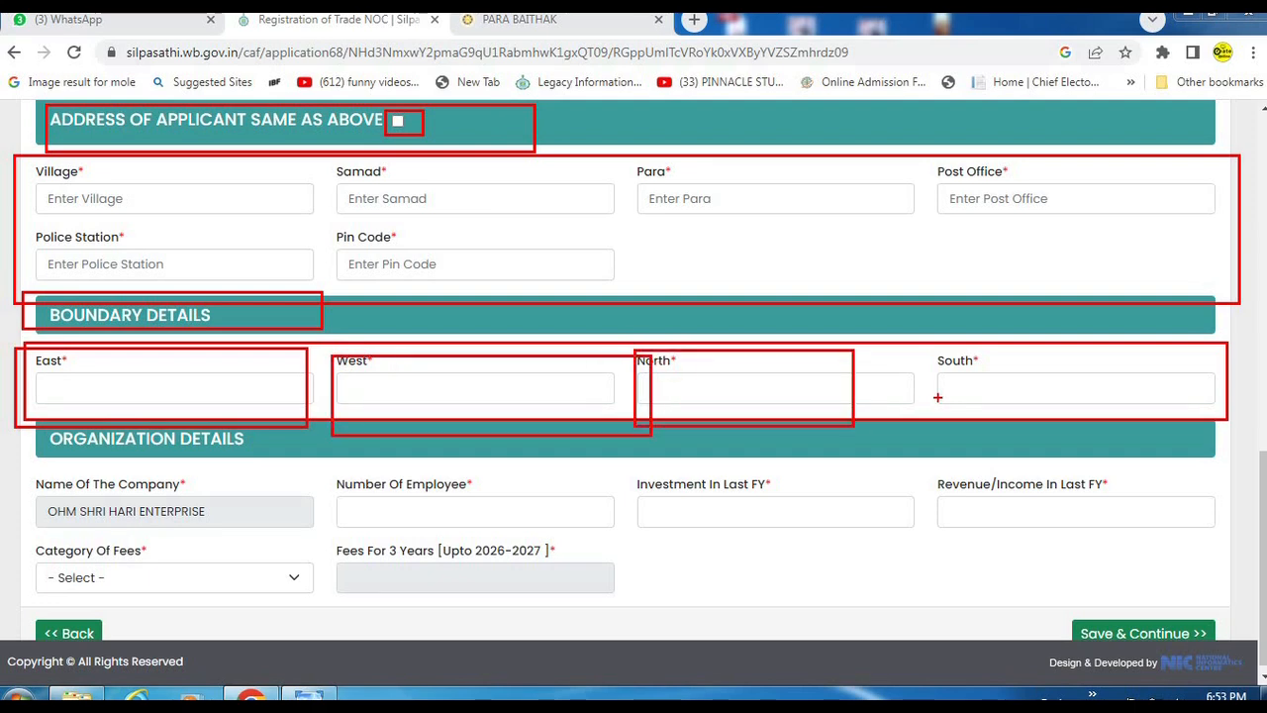
{"action": "left_click_drag", "start_coordinate": [918, 347], "coordinate": [1266, 426]}
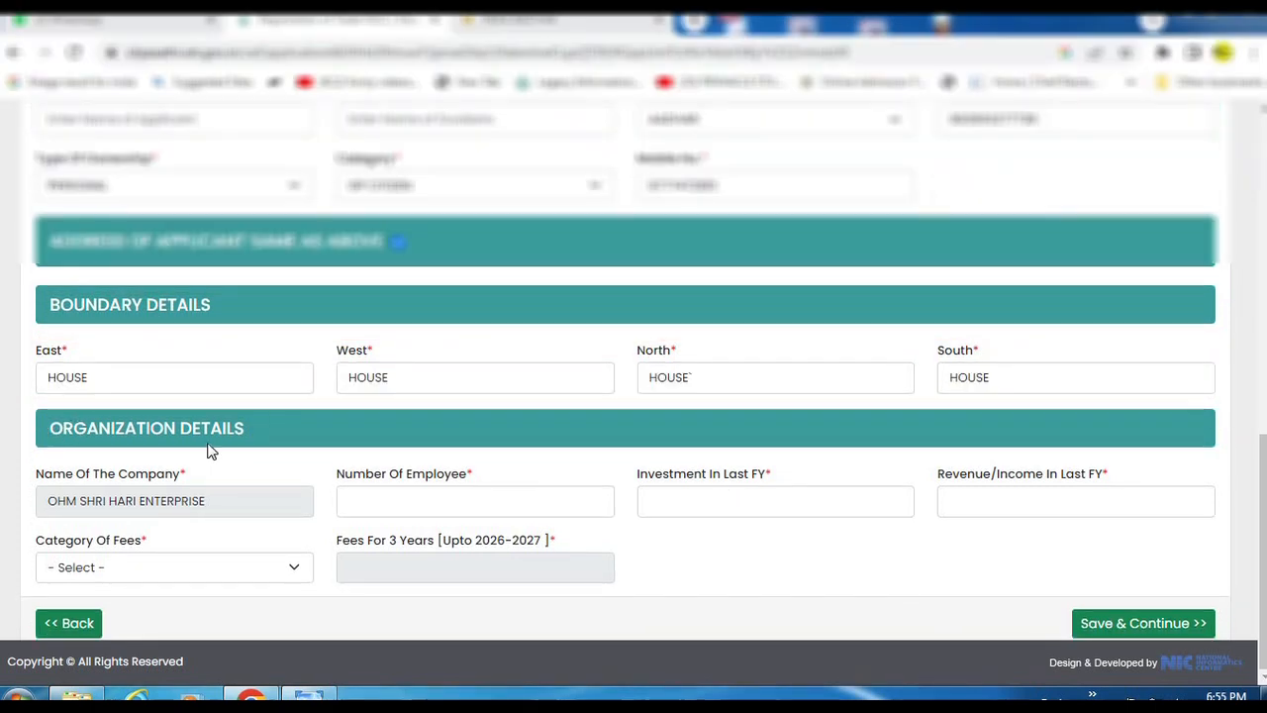
Step: Enter 20 employees, 1000000 investment and 1200000 revenue in the organization details
{"action": "left_click_drag", "start_coordinate": [27, 402], "coordinate": [357, 449]}
{"action": "left_click_drag", "start_coordinate": [27, 458], "coordinate": [317, 530]}
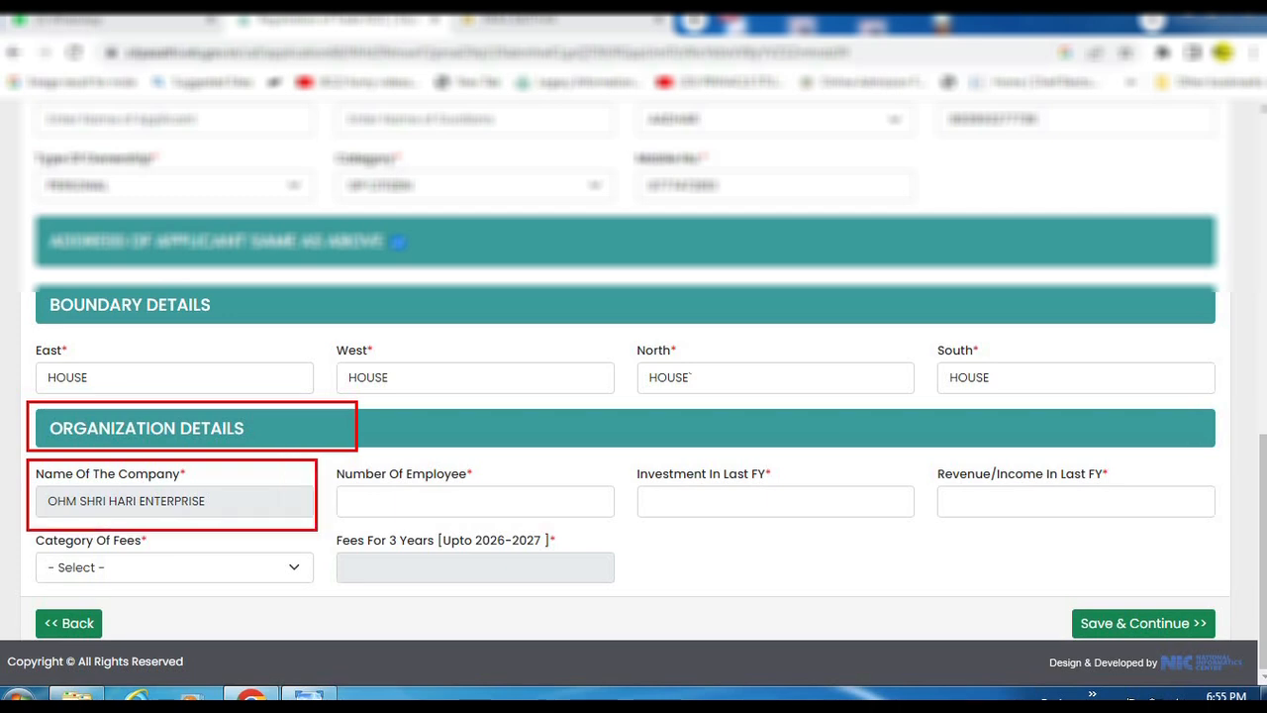
{"action": "left_click_drag", "start_coordinate": [317, 531], "coordinate": [311, 524]}
{"action": "left_click_drag", "start_coordinate": [323, 460], "coordinate": [618, 518]}
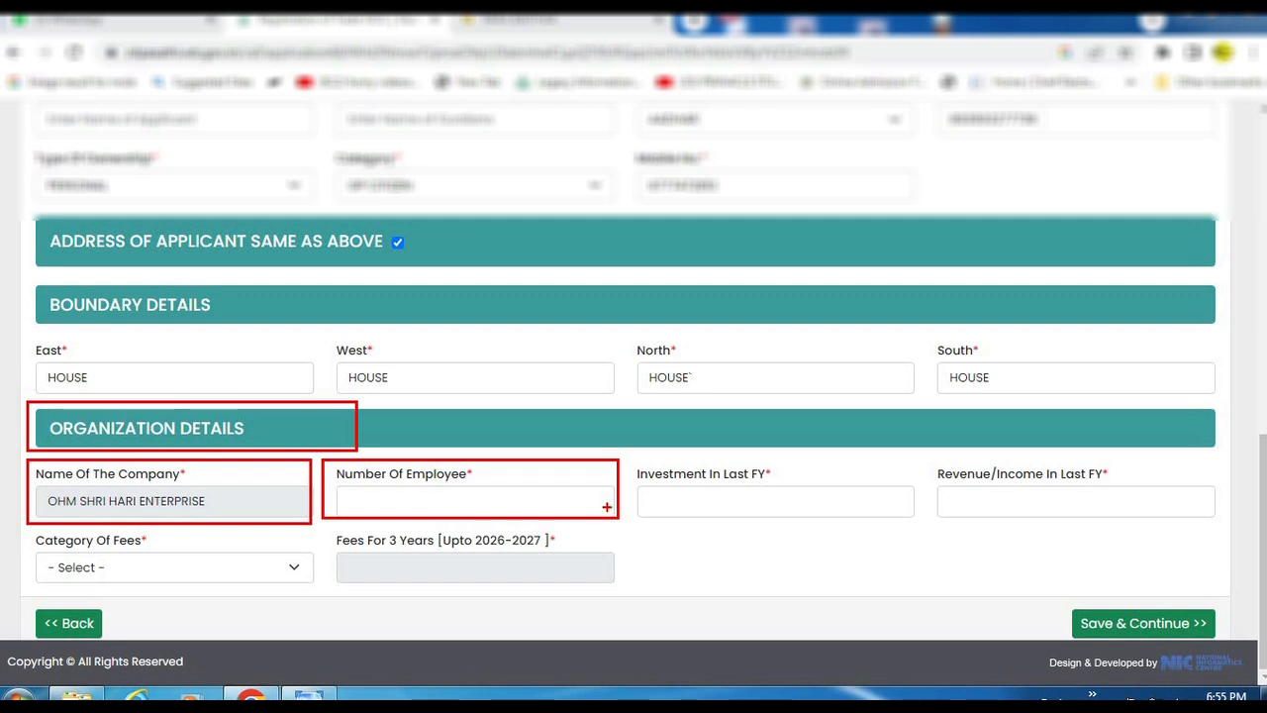
{"action": "left_click_drag", "start_coordinate": [616, 456], "coordinate": [918, 528]}
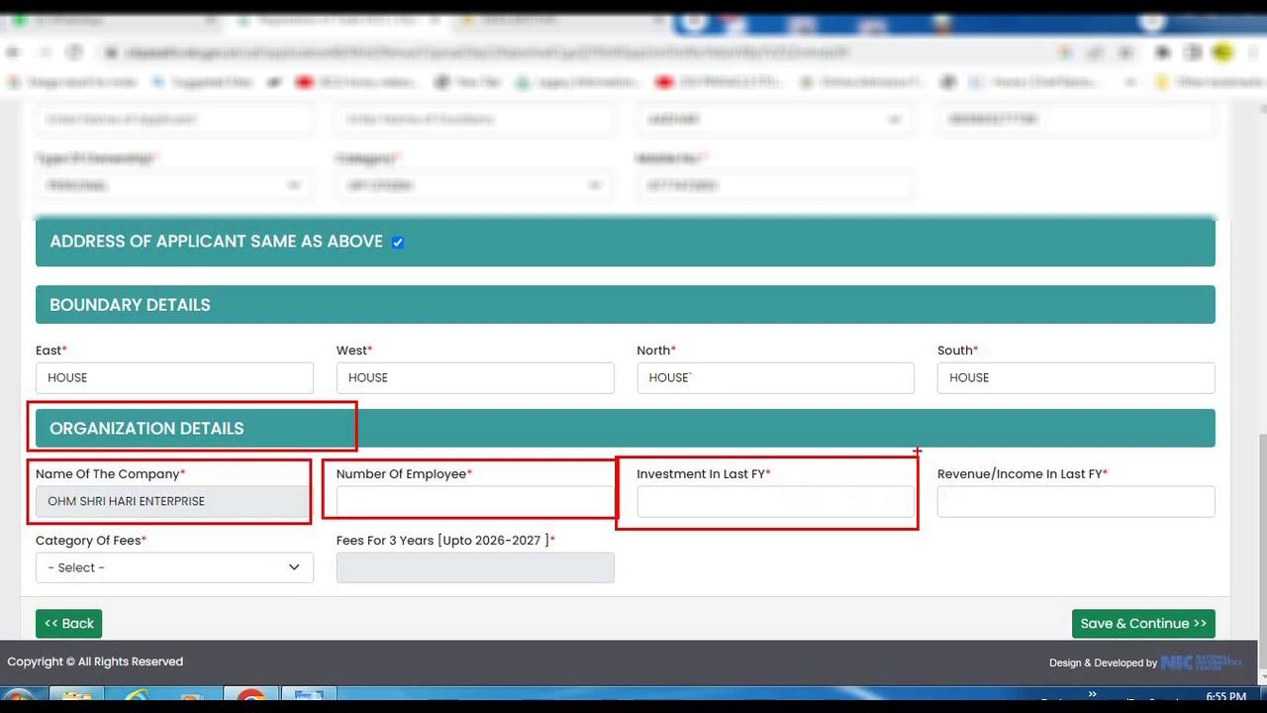
{"action": "mouse_move", "coordinate": [917, 452]}
{"action": "left_mouse_down"}
{"action": "mouse_move", "coordinate": [1080, 525]}
{"action": "mouse_move", "coordinate": [1202, 525]}
{"action": "left_mouse_up"}
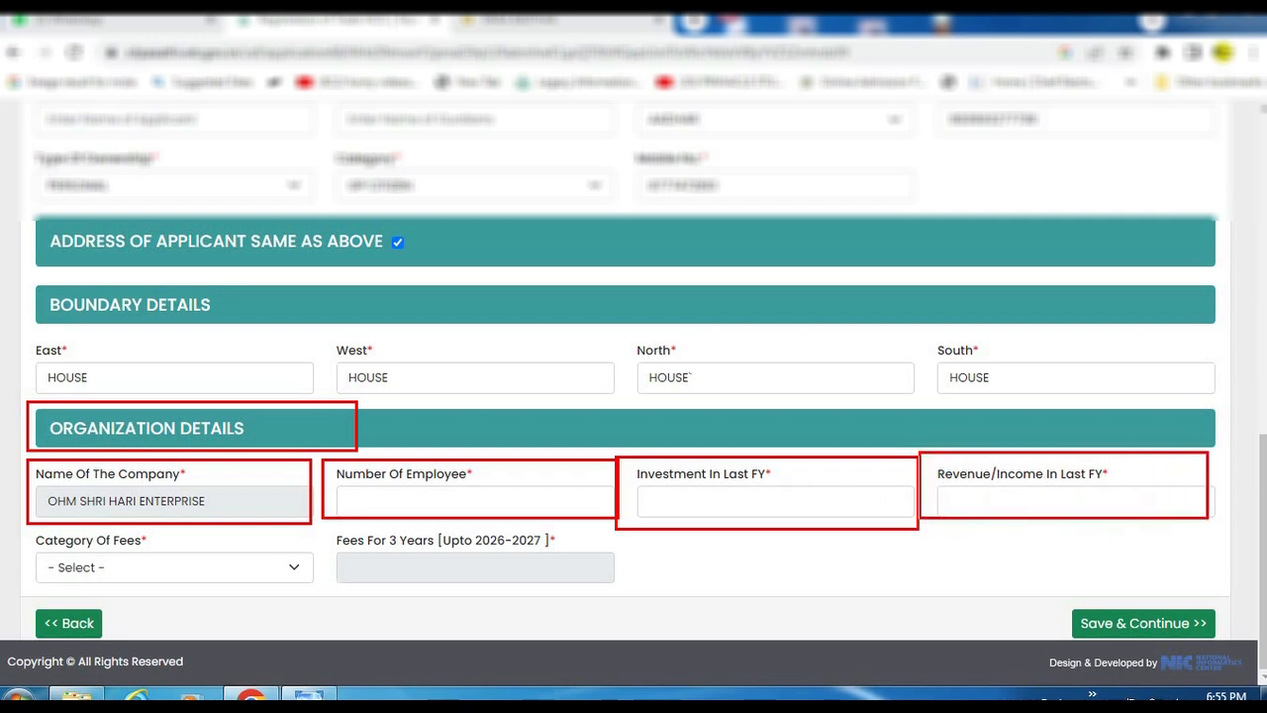
{"action": "left_click_drag", "start_coordinate": [1202, 524], "coordinate": [1212, 523]}
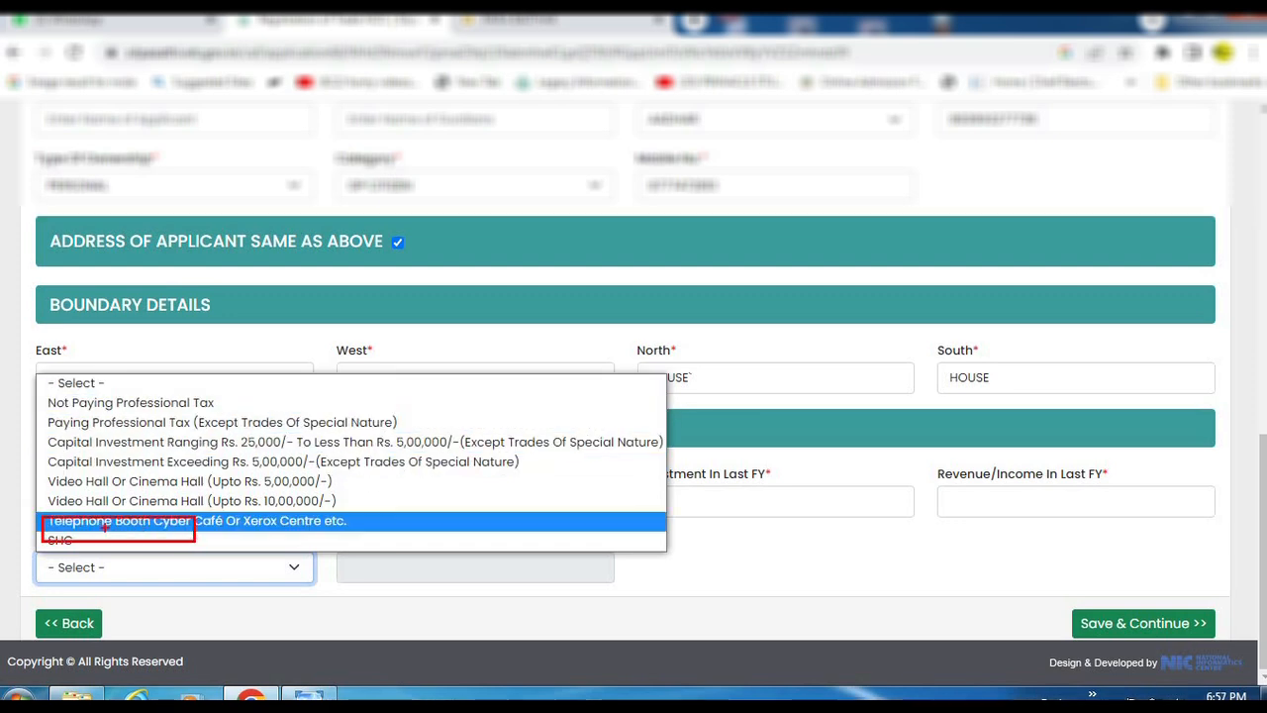
Step: Set Category Of Fees to 'Capital Investment Exceeding Rs. 5,00,000/-' and save the form
{"action": "key", "text": "Escape"}
{"action": "left_click", "coordinate": [91, 560]}
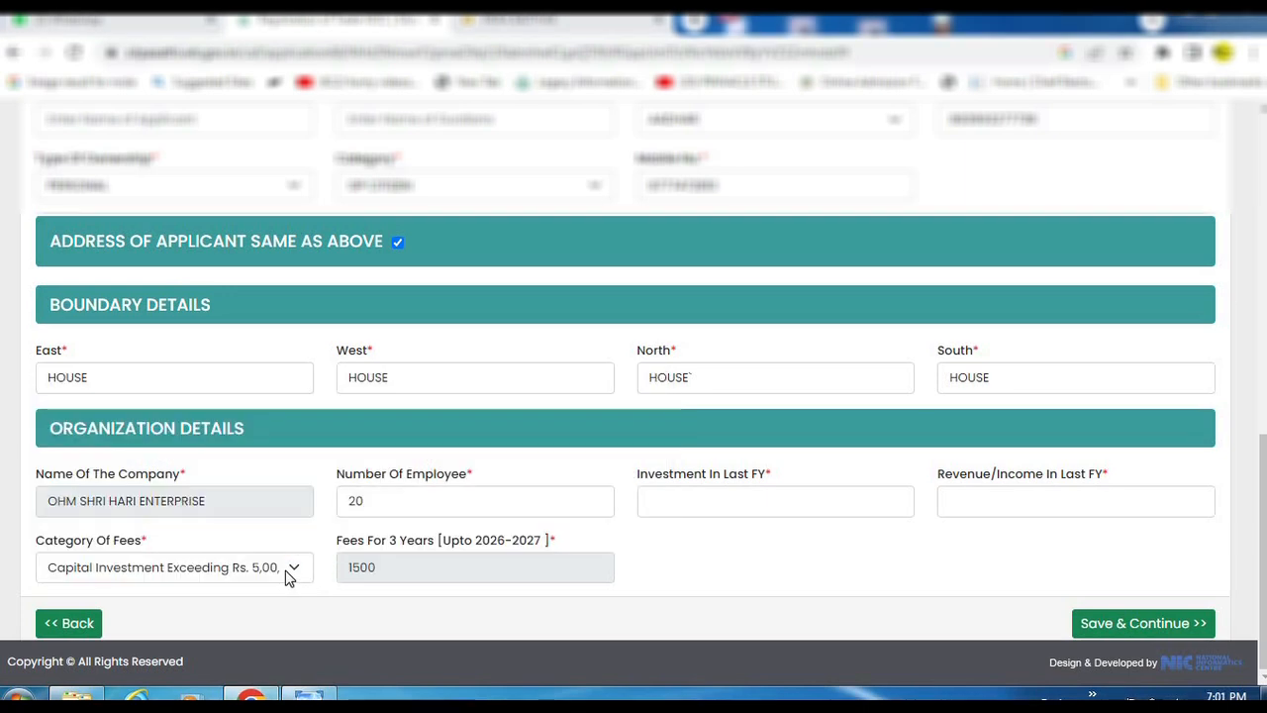
{"action": "left_click", "coordinate": [290, 572]}
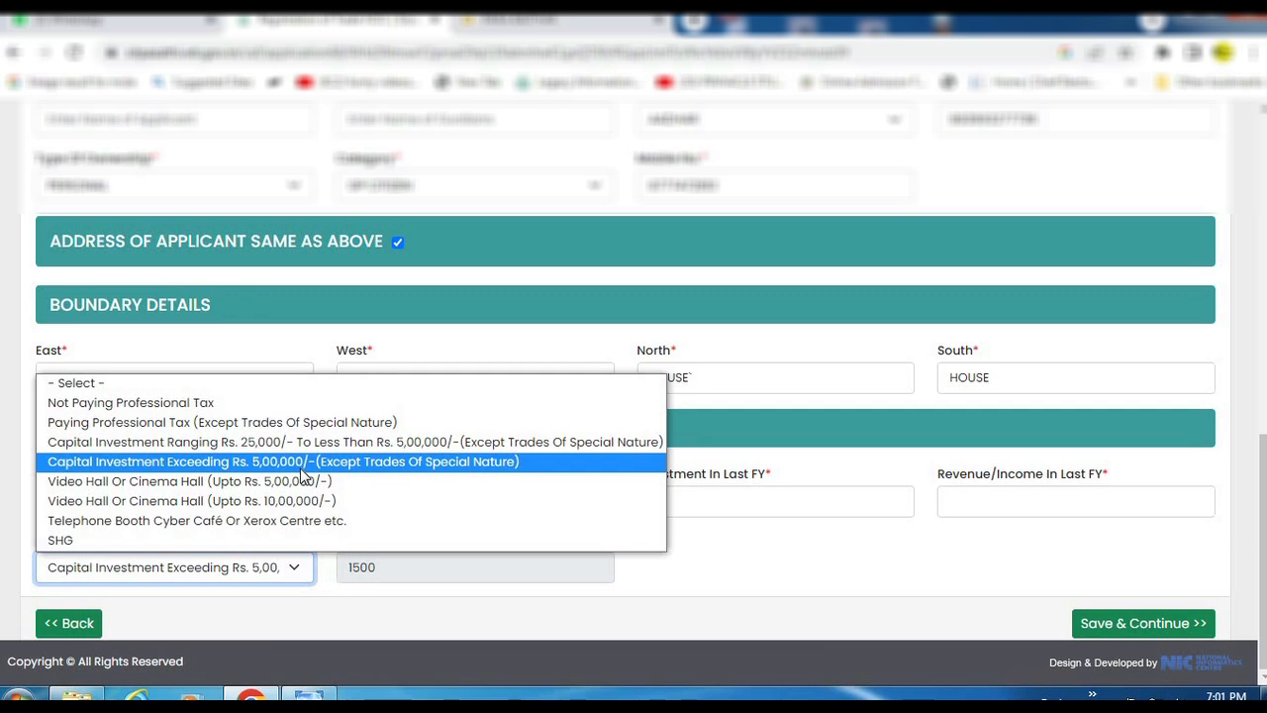
{"action": "left_click", "coordinate": [312, 463]}
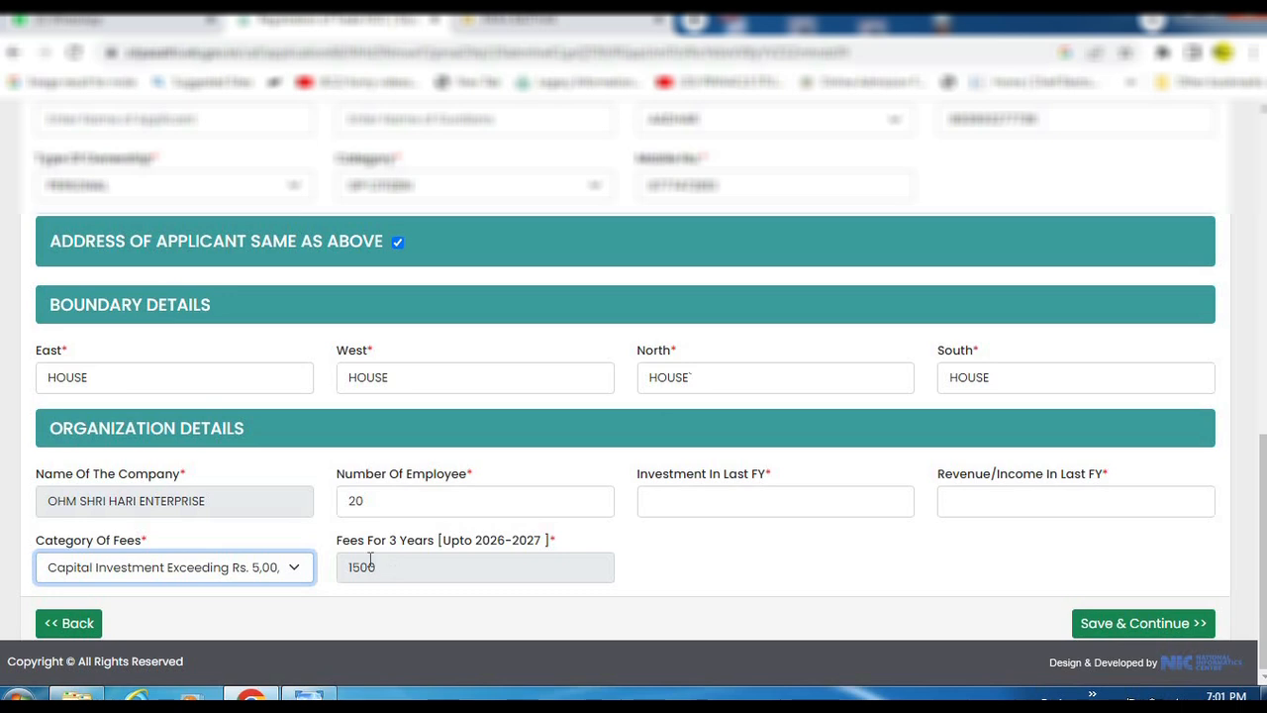
{"action": "left_click_drag", "start_coordinate": [329, 530], "coordinate": [656, 595]}
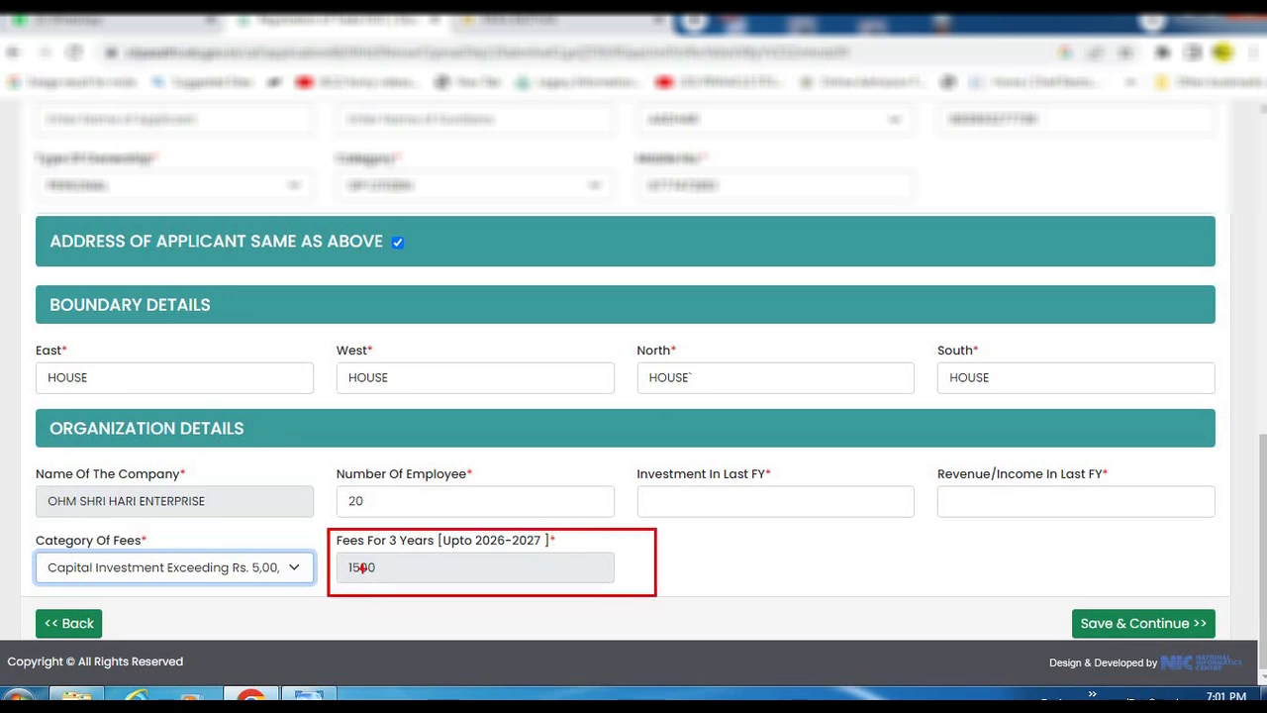
{"action": "left_click_drag", "start_coordinate": [330, 555], "coordinate": [418, 579]}
{"action": "left_click_drag", "start_coordinate": [338, 557], "coordinate": [423, 592]}
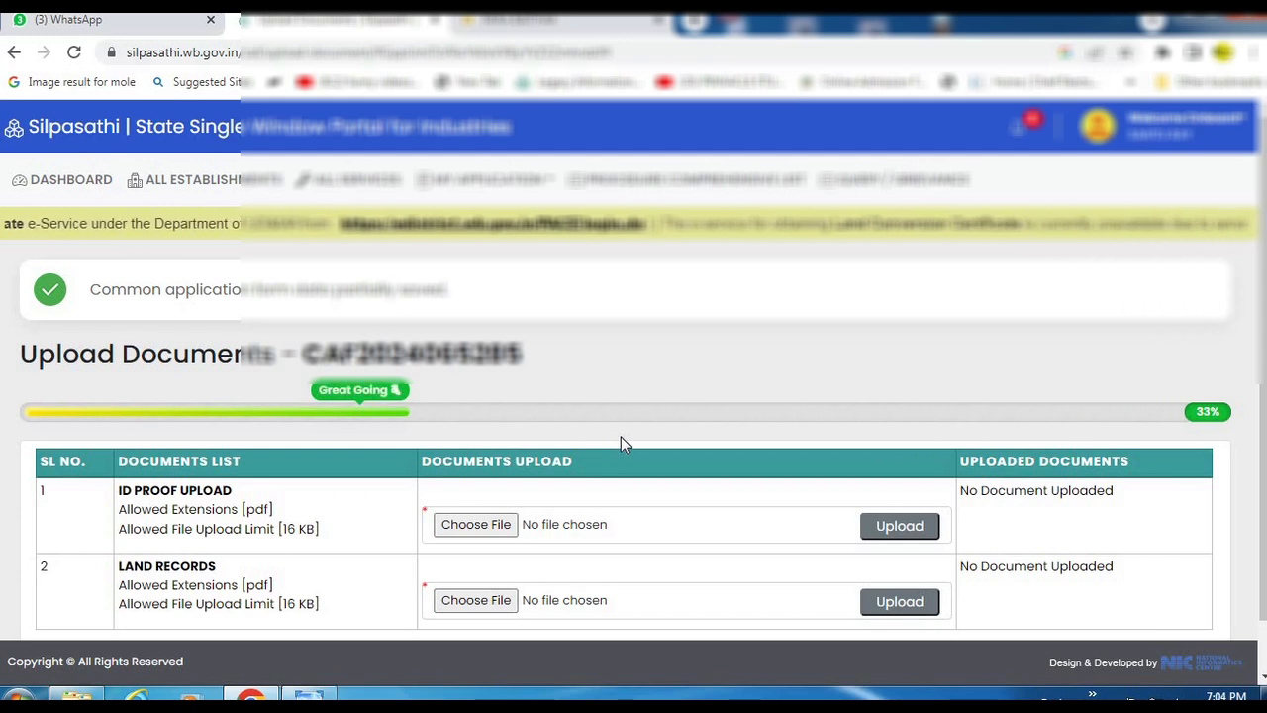
Step: Review the Upload Documents page's 16 KB PDF limit for ID Proof and Land Records
{"action": "left_click_drag", "start_coordinate": [24, 316], "coordinate": [497, 396]}
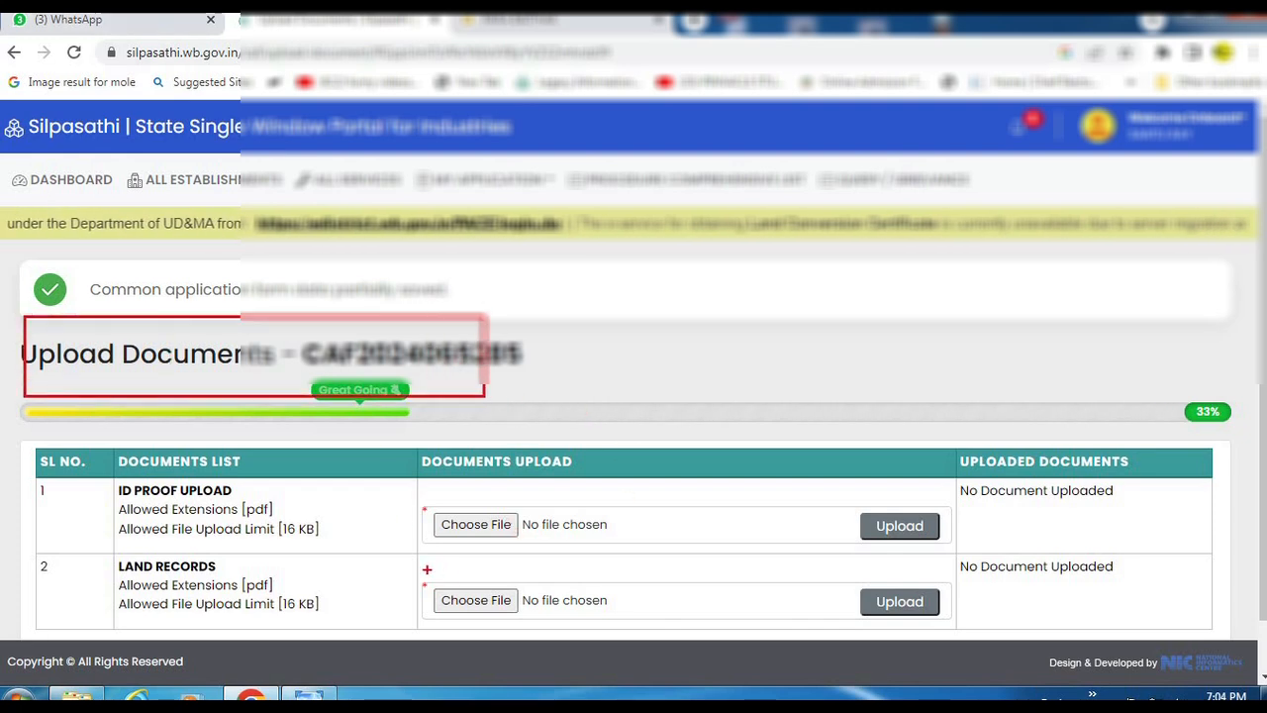
{"action": "mouse_move", "coordinate": [76, 478]}
{"action": "left_mouse_down"}
{"action": "mouse_move", "coordinate": [157, 505]}
{"action": "mouse_move", "coordinate": [394, 543]}
{"action": "left_mouse_up"}
{"action": "left_click_drag", "start_coordinate": [103, 547], "coordinate": [387, 634]}
{"action": "left_click_drag", "start_coordinate": [266, 496], "coordinate": [350, 543]}
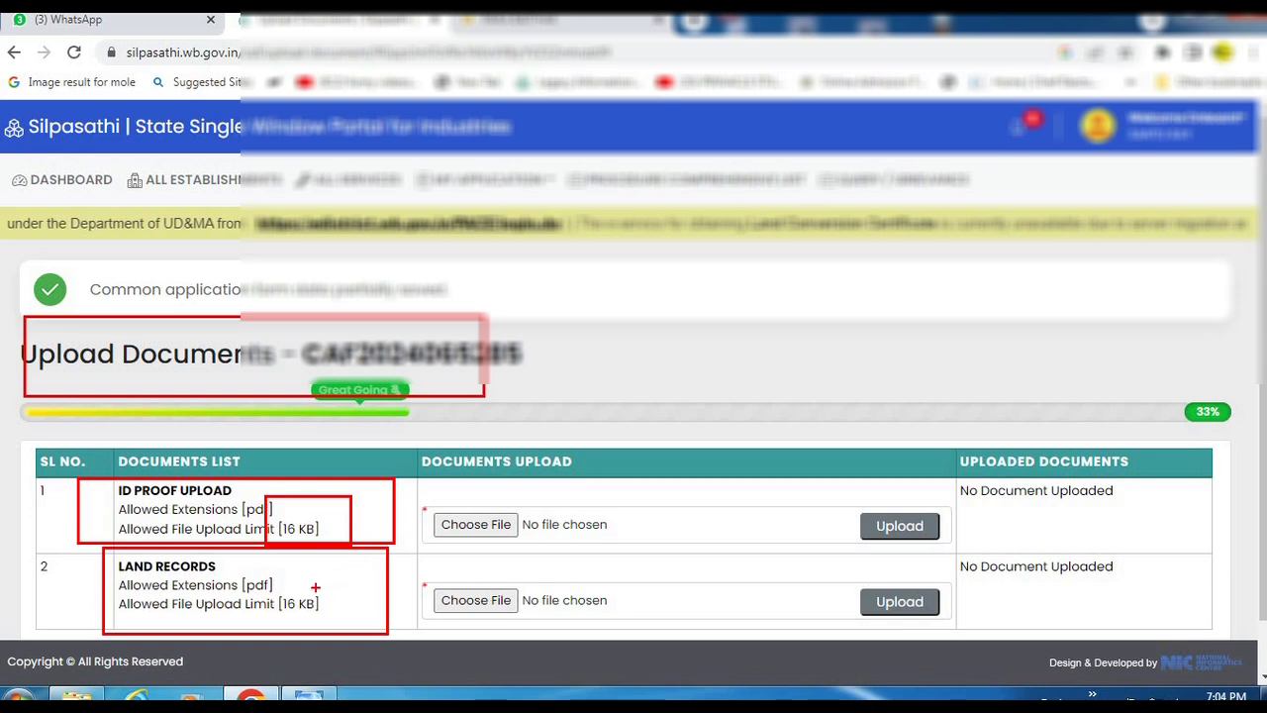
{"action": "left_click_drag", "start_coordinate": [256, 568], "coordinate": [377, 627]}
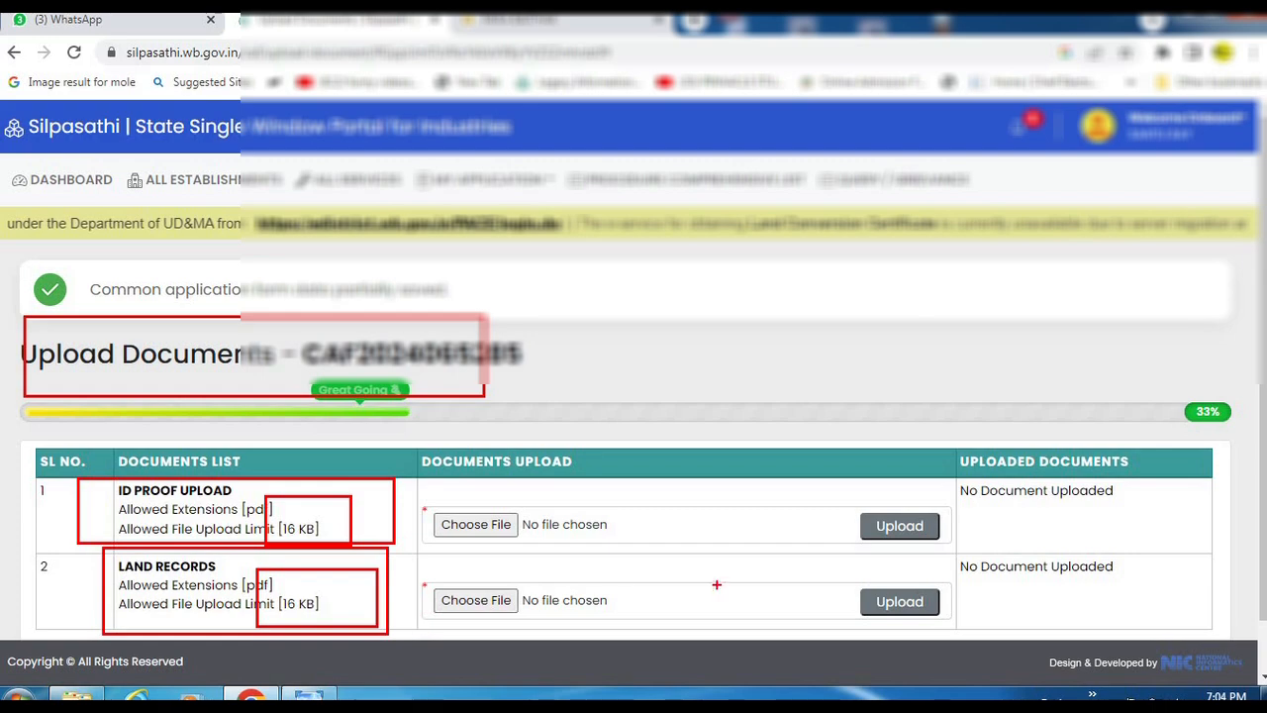
{"action": "left_click_drag", "start_coordinate": [782, 471], "coordinate": [972, 642]}
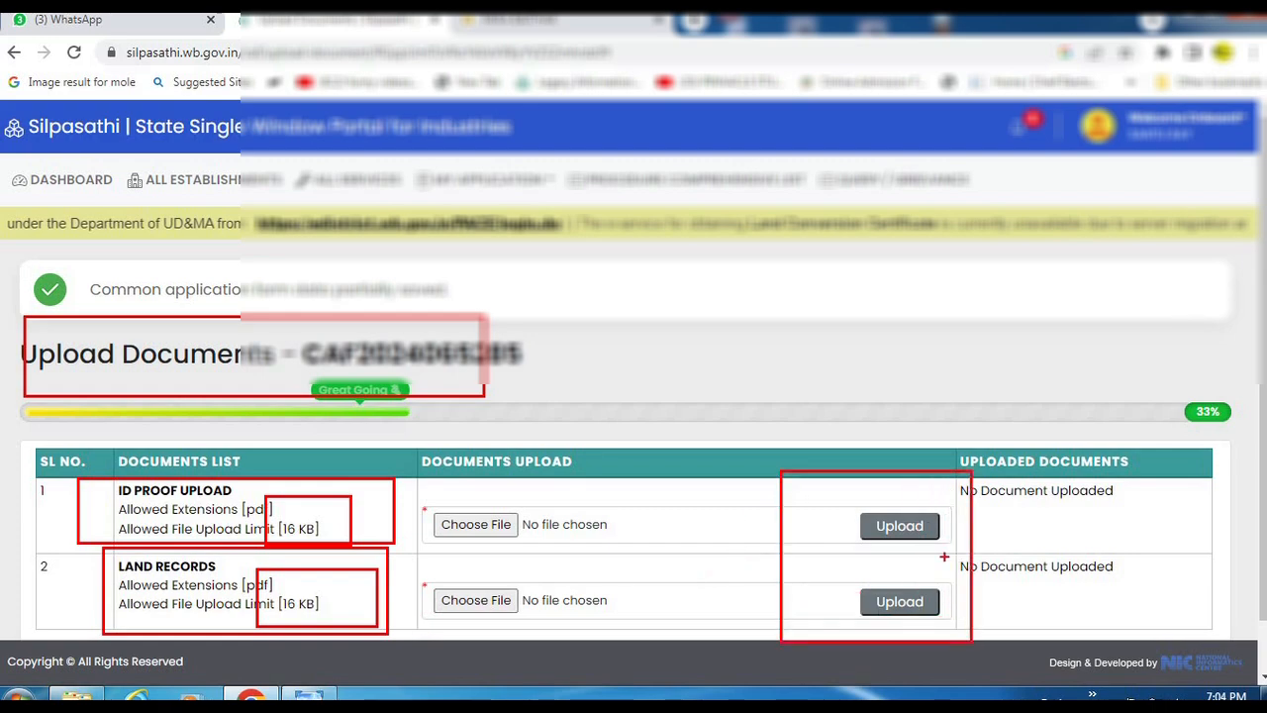
{"action": "key", "text": "Escape"}
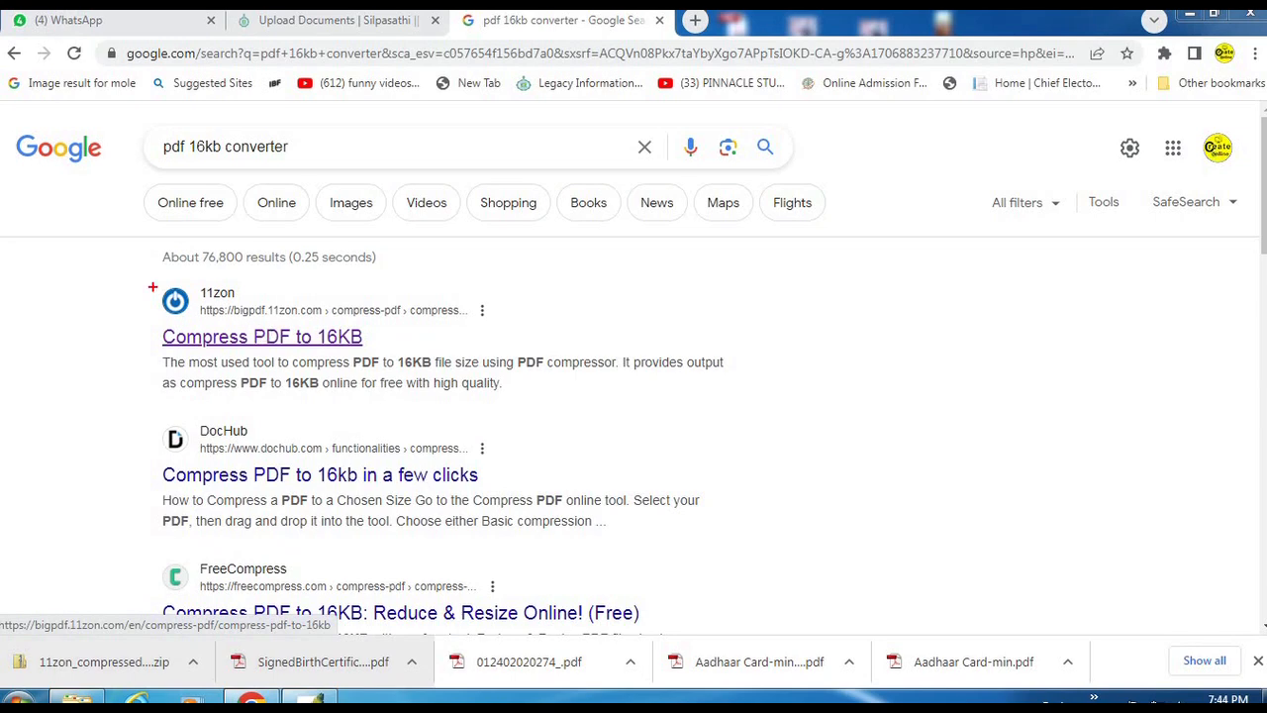
Step: Search Google for 'pdf 16kb converter' and open the 11zon Compress PDF to 16KB result
{"action": "mouse_move", "coordinate": [101, 259]}
{"action": "left_mouse_down"}
{"action": "mouse_move", "coordinate": [624, 416]}
{"action": "mouse_move", "coordinate": [640, 396]}
{"action": "left_mouse_up"}
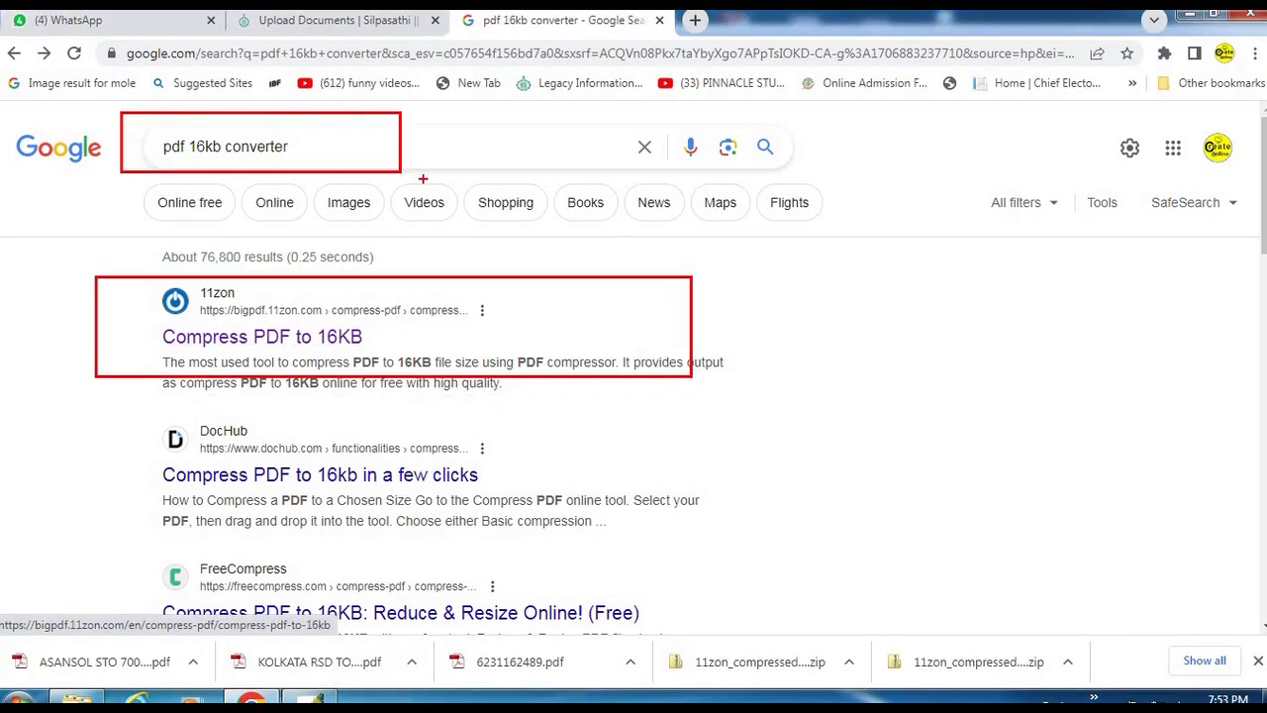
{"action": "key", "text": "Escape"}
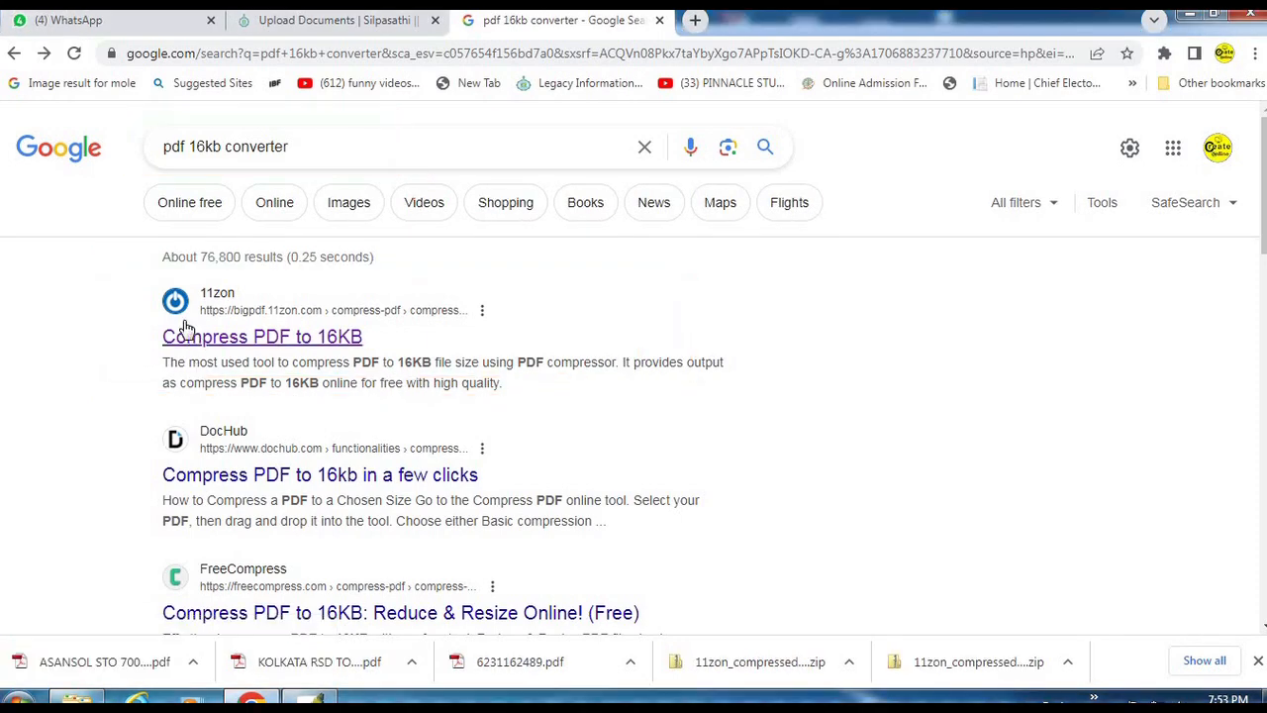
{"action": "left_click", "coordinate": [218, 343]}
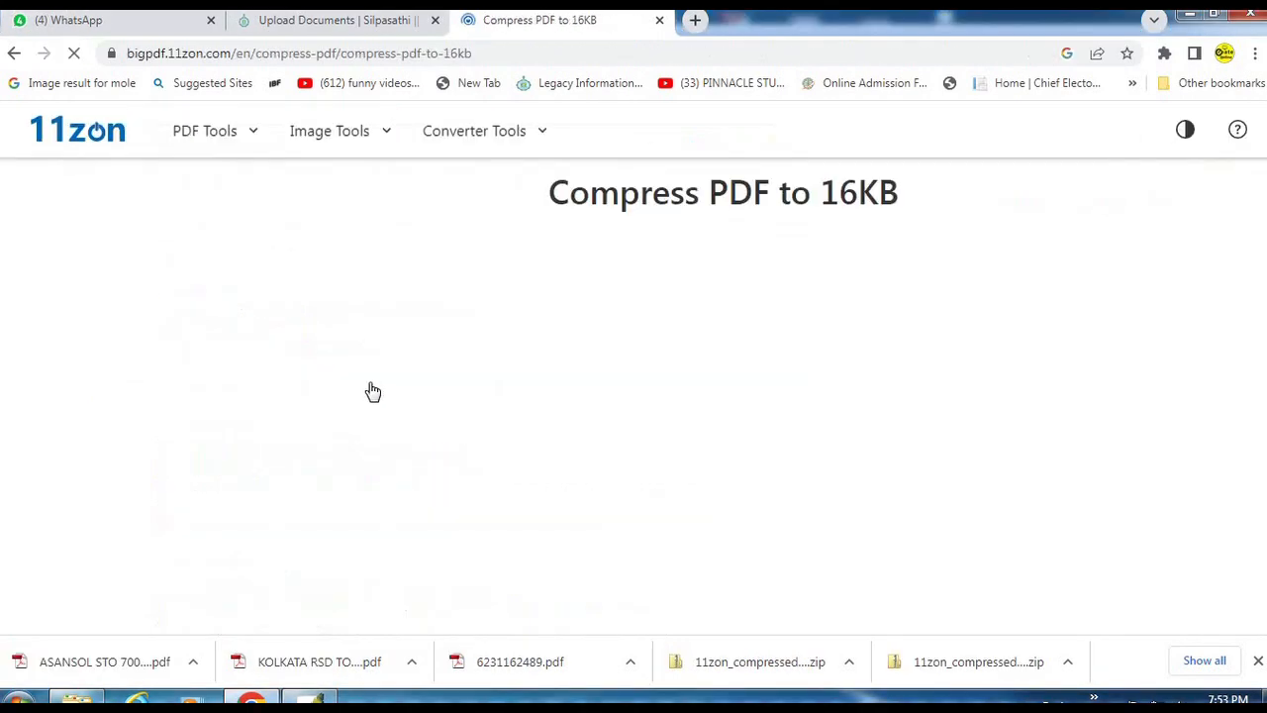
Step: Load the AADHAR FINAL PDF into 11zon's compressor
{"action": "left_click", "coordinate": [549, 482]}
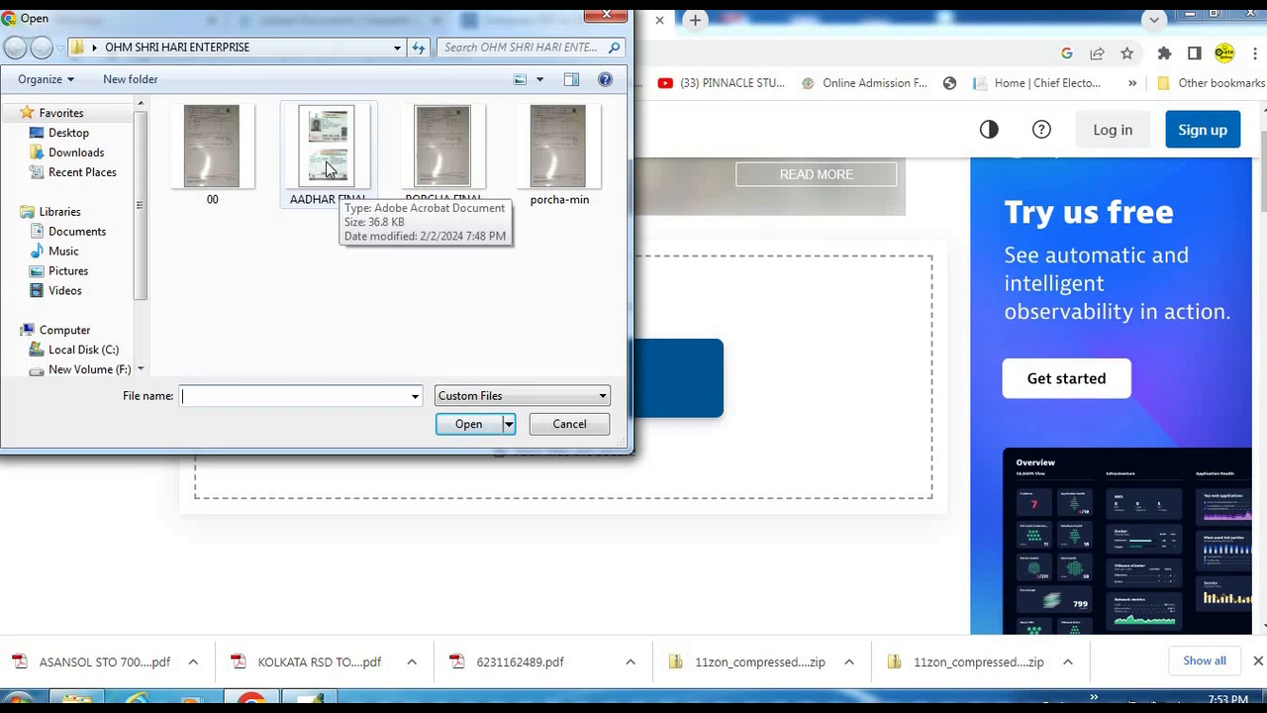
{"action": "left_click", "coordinate": [330, 168]}
{"action": "left_click", "coordinate": [466, 423]}
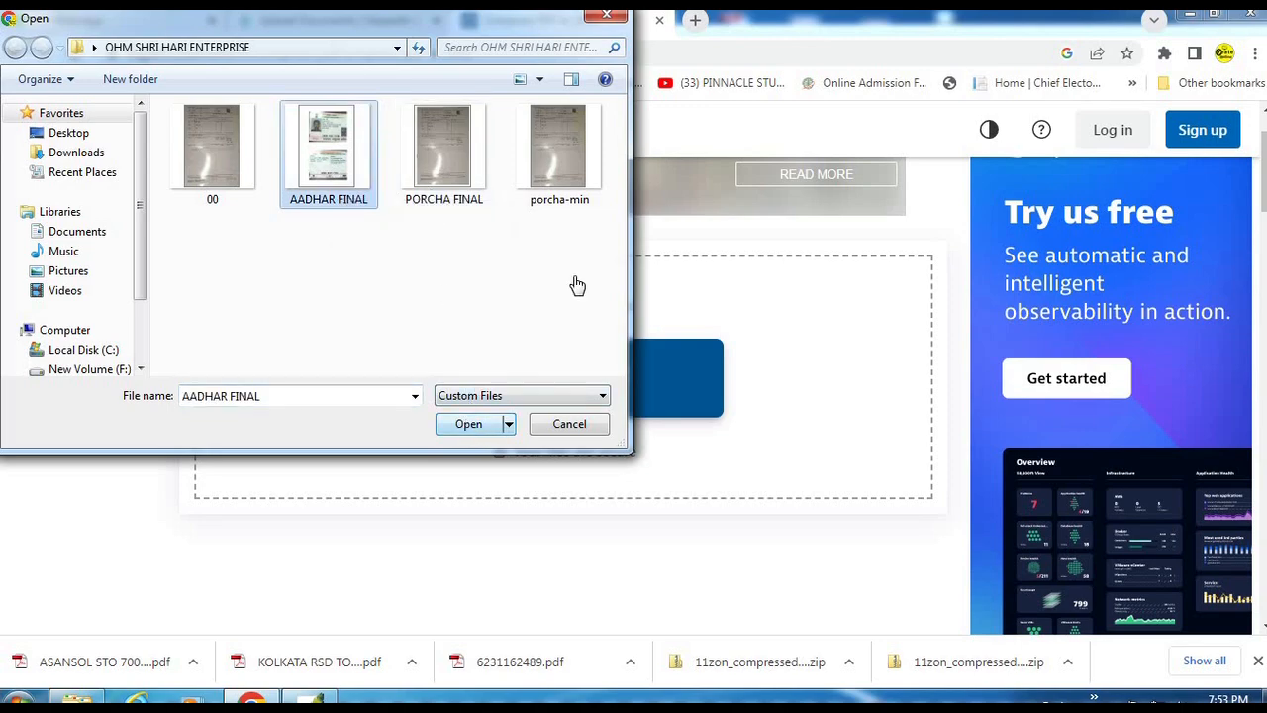
Step: Compress it at 100% level from 36.86 KB to 14.93 KB and download the copy
{"action": "scroll", "coordinate": [577, 542], "scroll_direction": "down", "scroll_amount": 2}
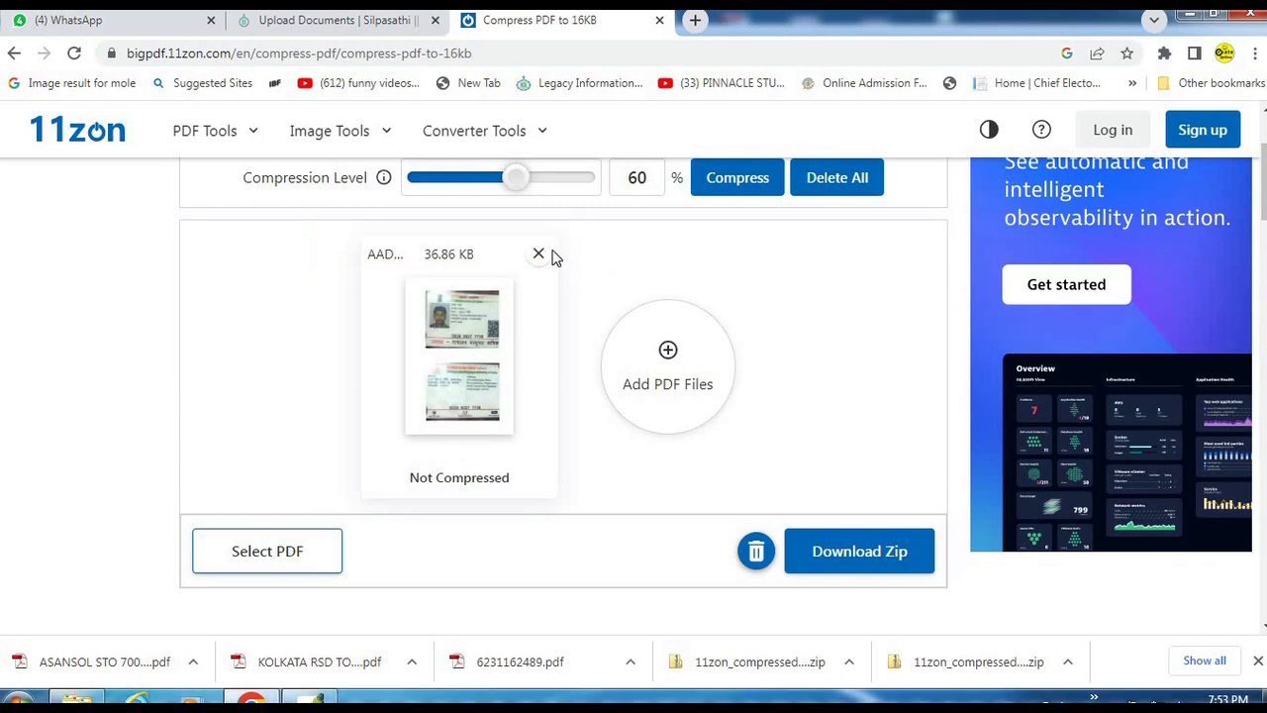
{"action": "scroll", "coordinate": [612, 293], "scroll_direction": "up", "scroll_amount": 1}
{"action": "left_click_drag", "start_coordinate": [516, 272], "coordinate": [608, 282]}
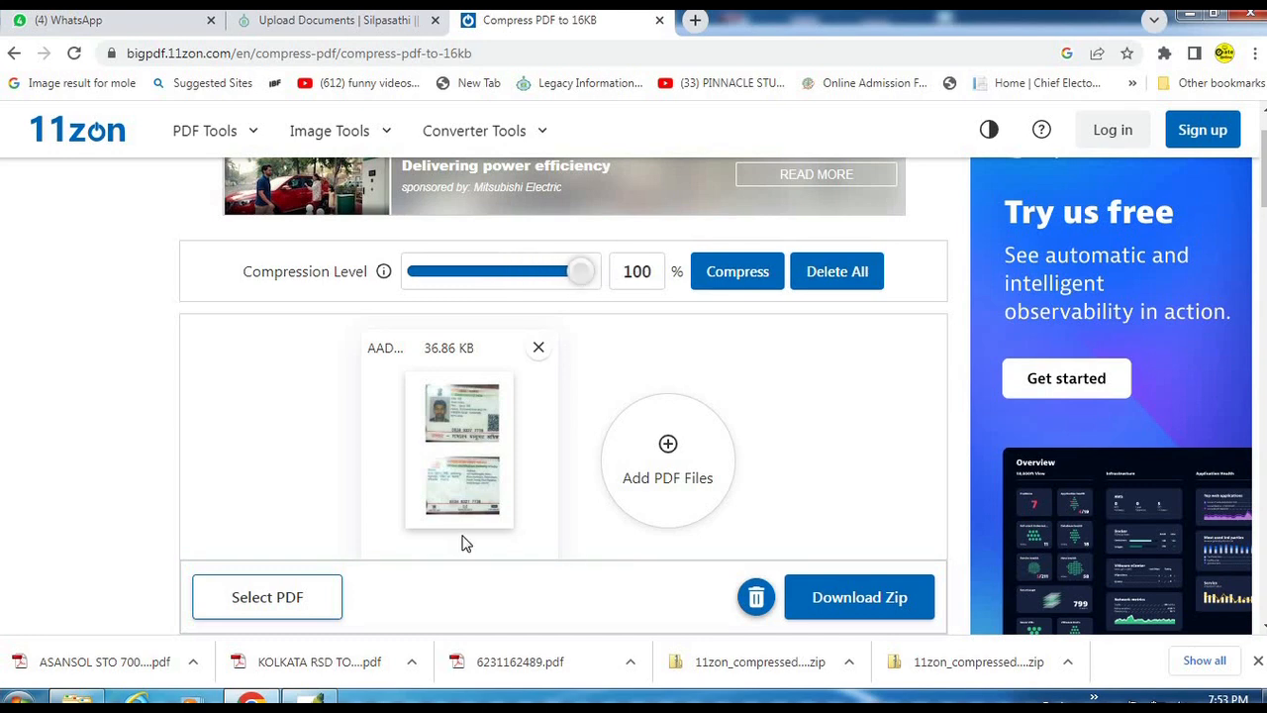
{"action": "scroll", "coordinate": [464, 538], "scroll_direction": "down", "scroll_amount": 2}
{"action": "scroll", "coordinate": [664, 258], "scroll_direction": "up", "scroll_amount": 2}
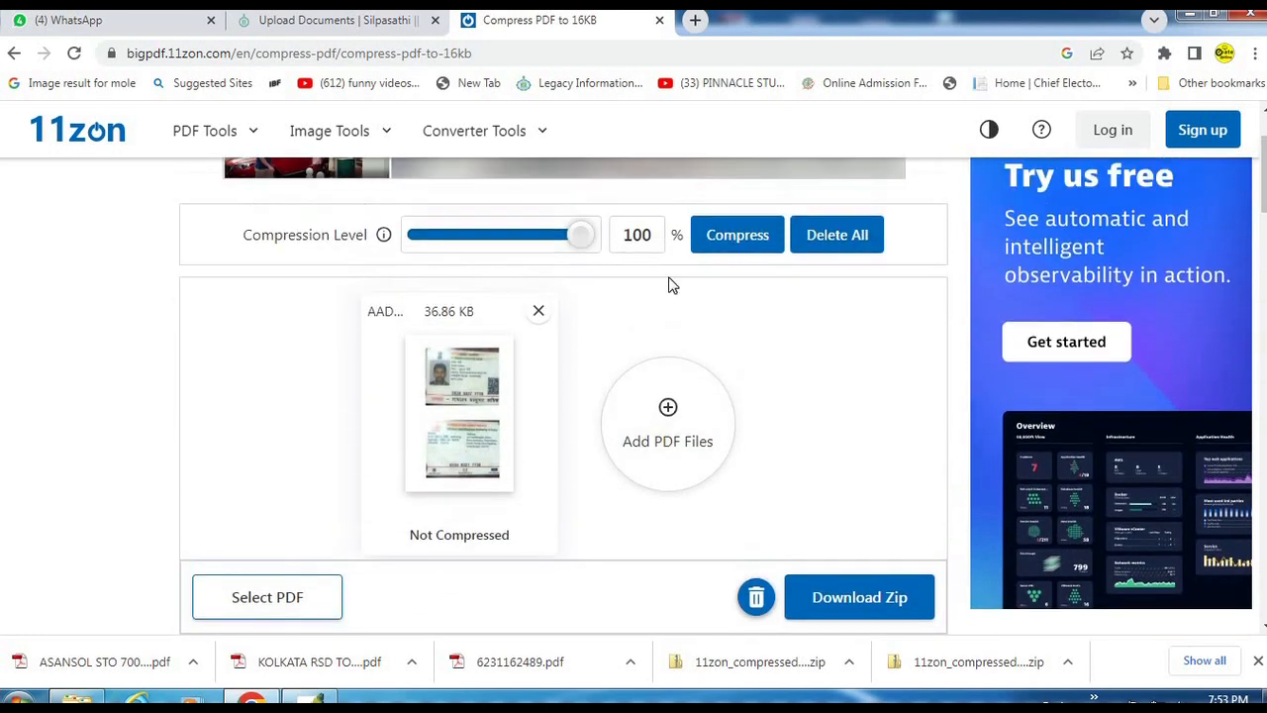
{"action": "left_click", "coordinate": [729, 278]}
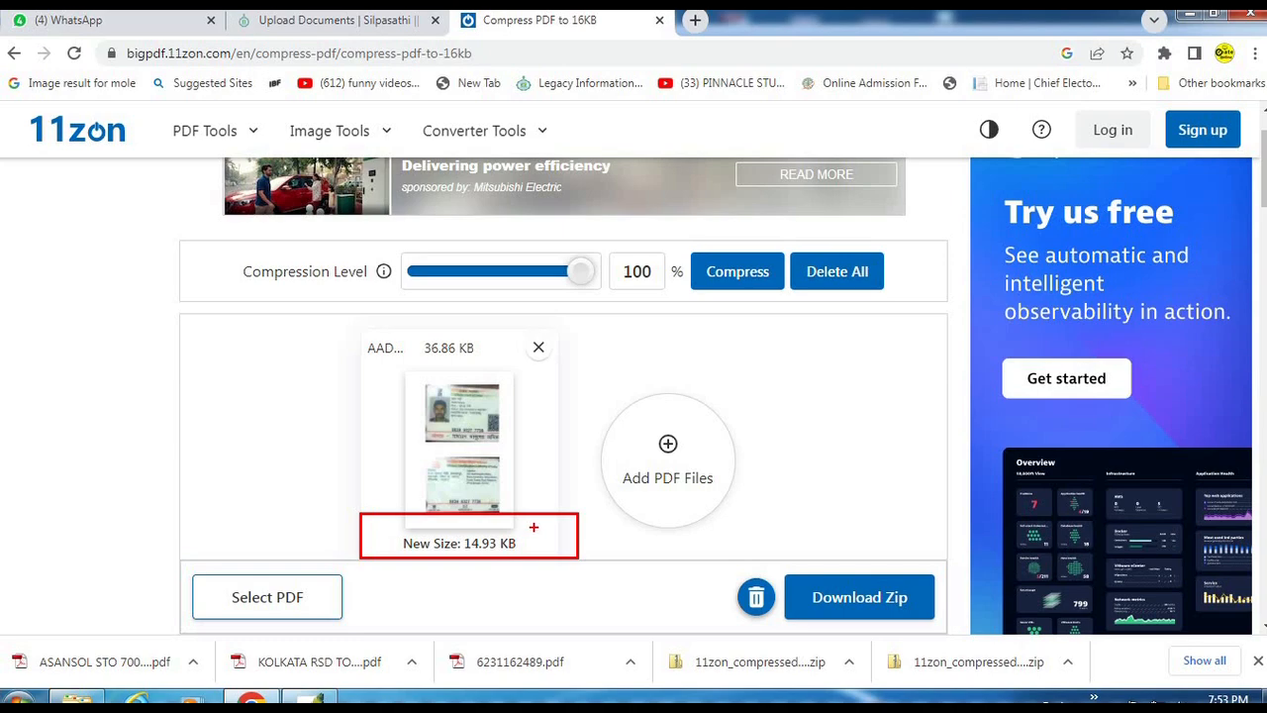
{"action": "scroll", "coordinate": [534, 527], "scroll_direction": "down", "scroll_amount": 1}
{"action": "left_click", "coordinate": [459, 479]}
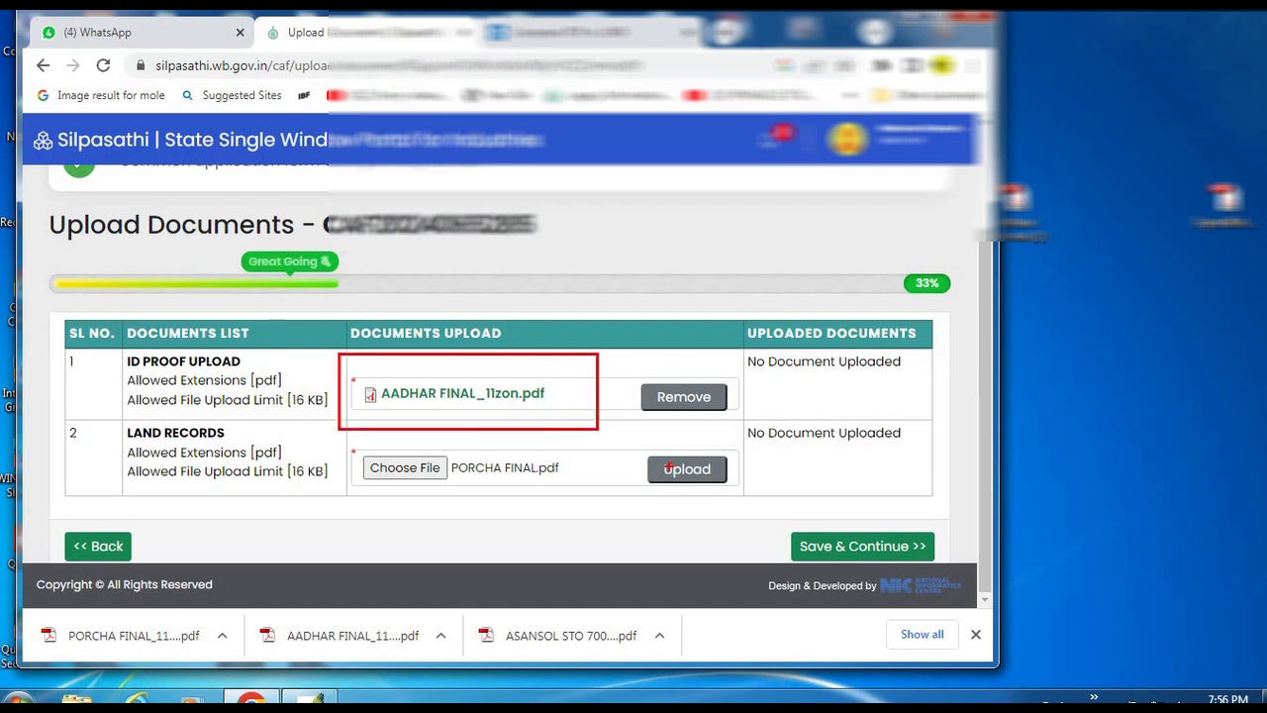
Step: Upload PORCHA FINAL_11zon.pdf as the Land Records document and save both uploads
{"action": "left_click", "coordinate": [560, 456]}
{"action": "scroll", "coordinate": [663, 367], "scroll_direction": "down", "scroll_amount": 2}
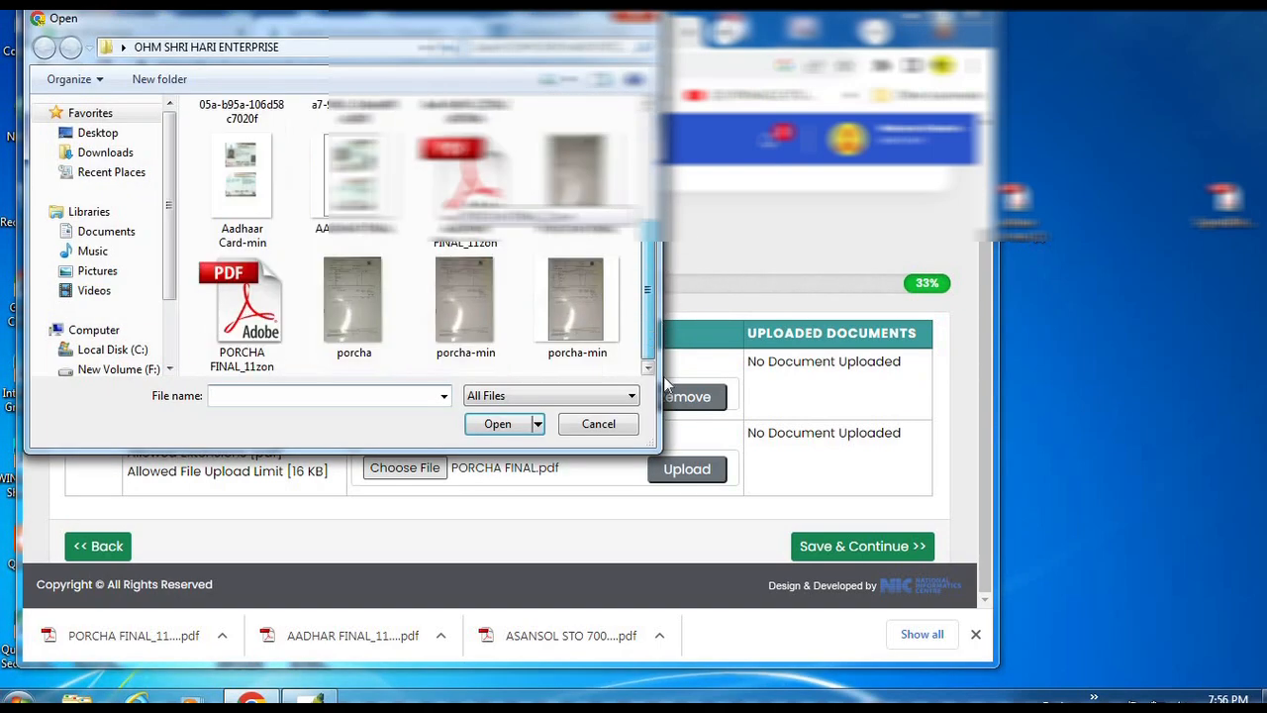
{"action": "double_click", "coordinate": [263, 315]}
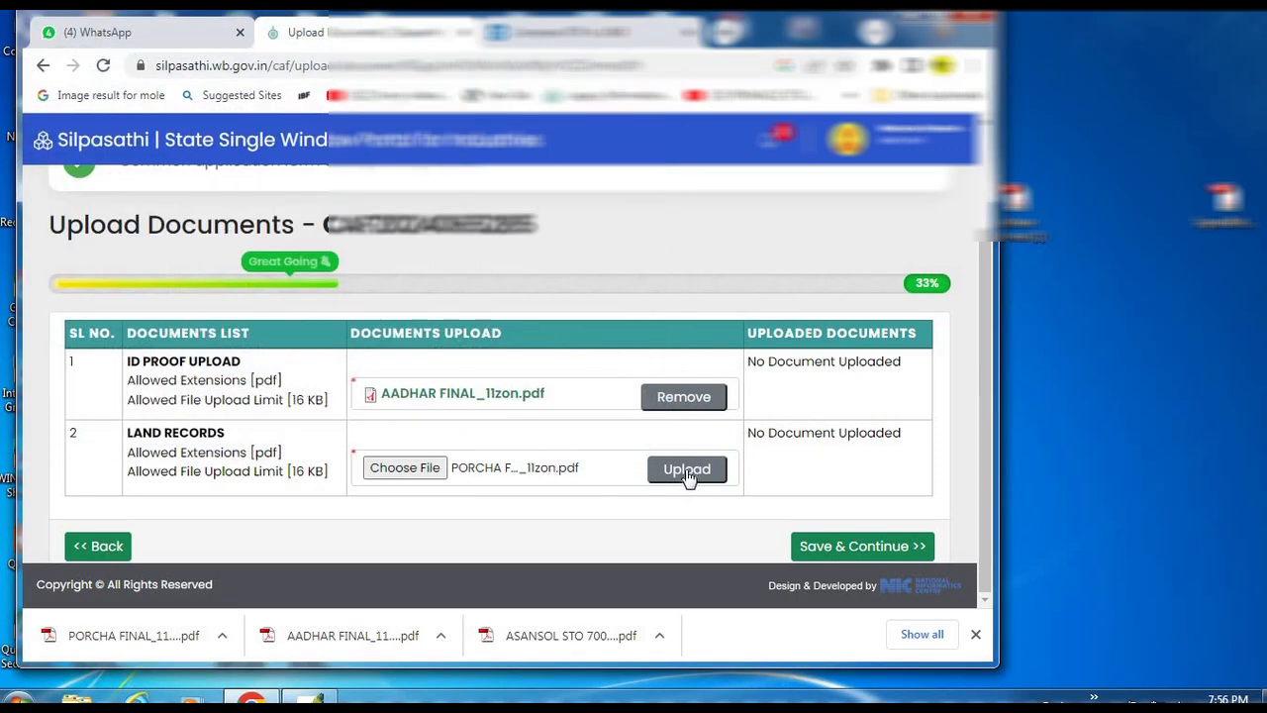
{"action": "left_click", "coordinate": [687, 471]}
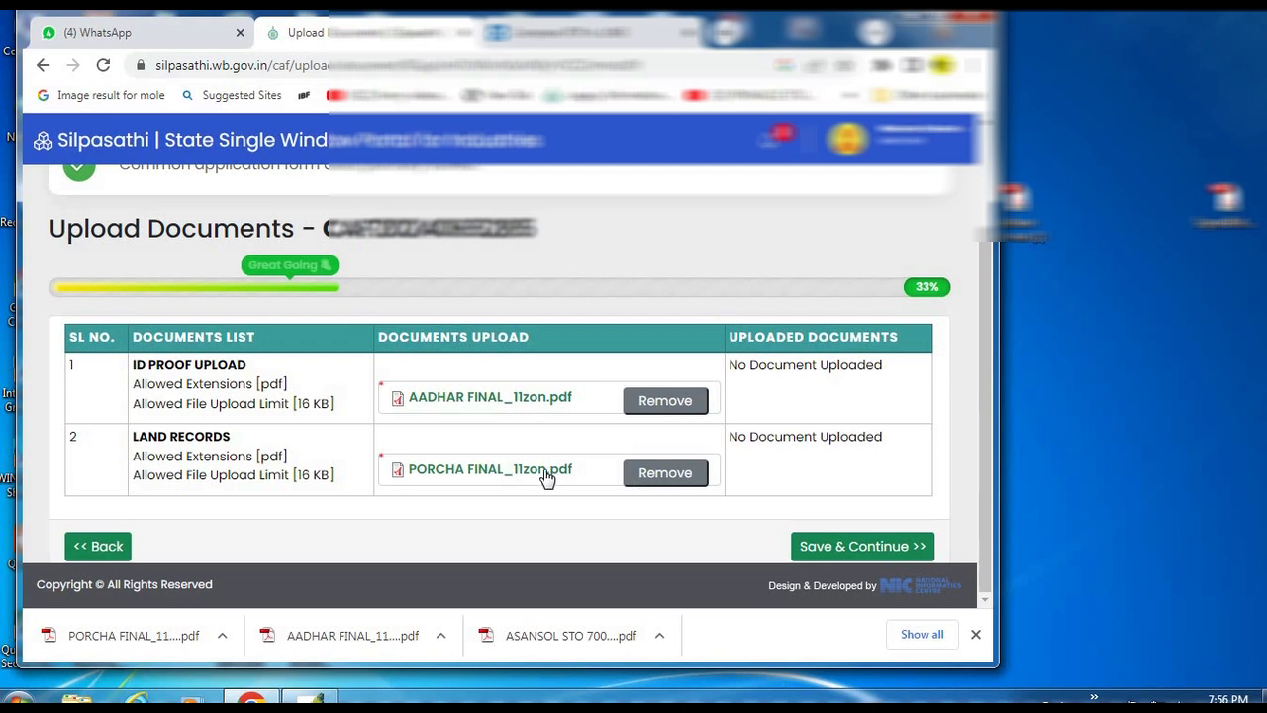
{"action": "left_click_drag", "start_coordinate": [365, 353], "coordinate": [756, 550]}
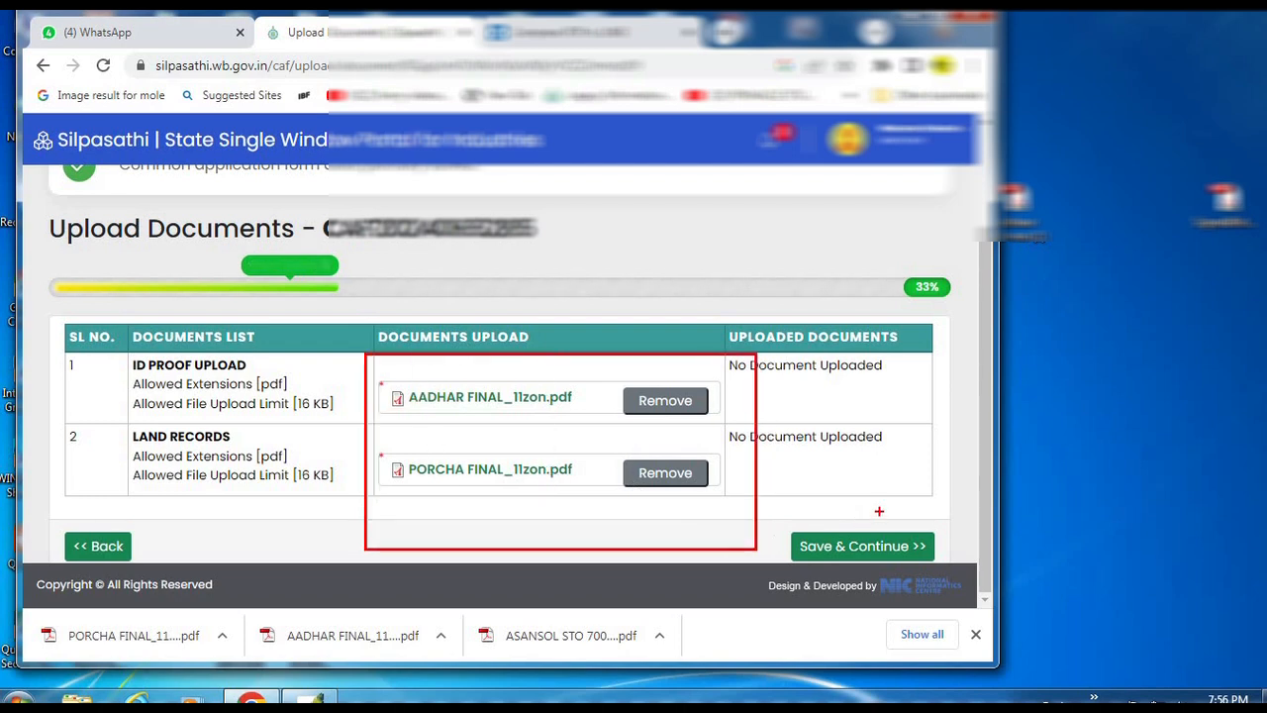
{"action": "key", "text": "Escape"}
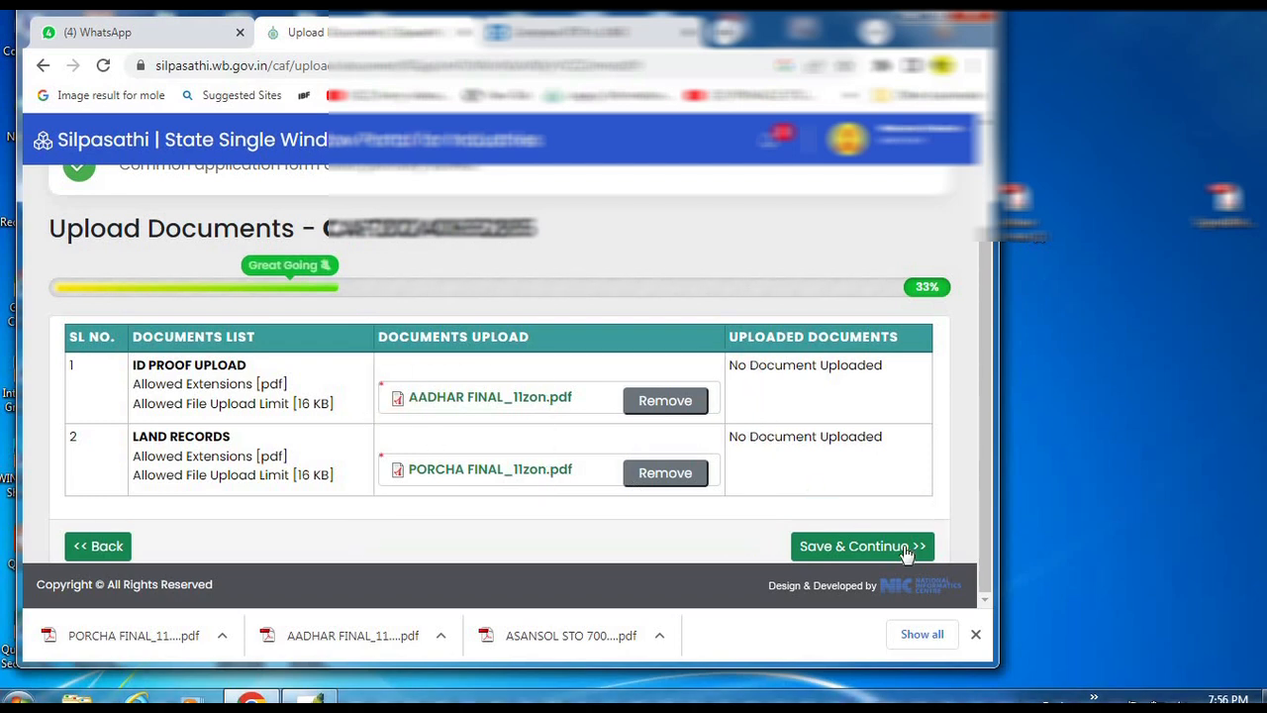
{"action": "left_click", "coordinate": [871, 559]}
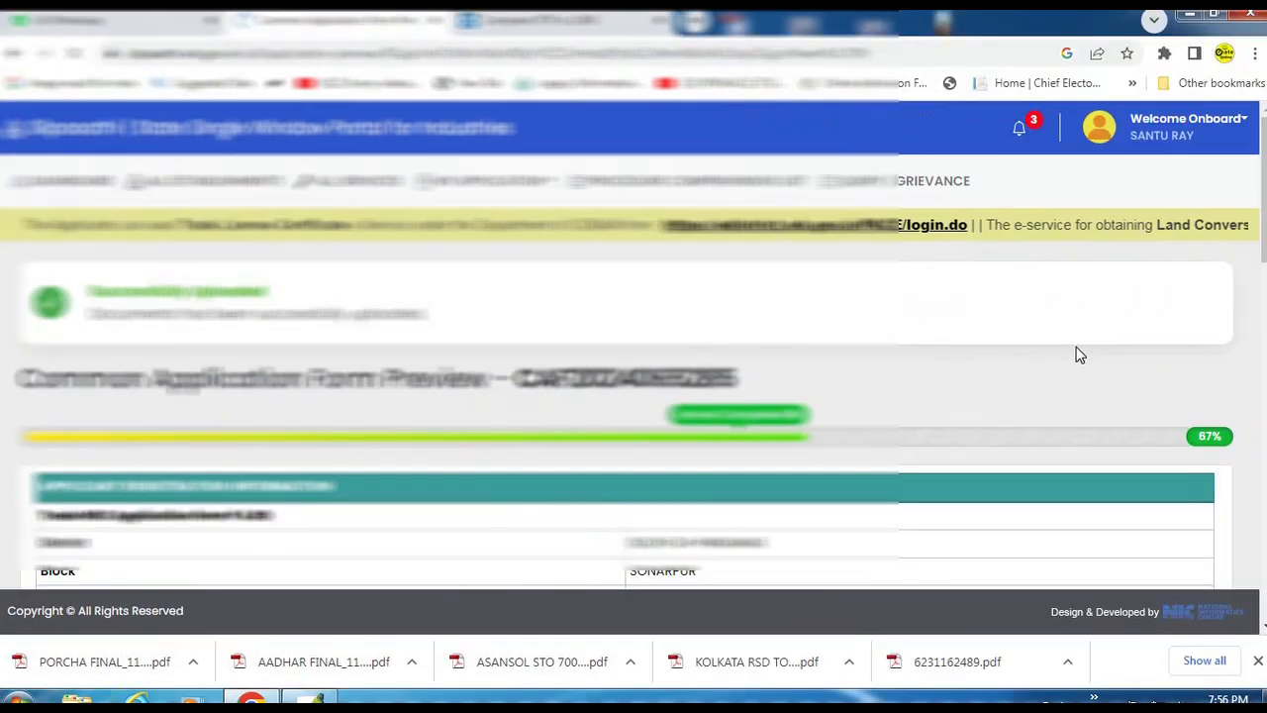
Step: Review the Common Application Form Preview and submit the trade license application
{"action": "scroll", "coordinate": [926, 476], "scroll_direction": "down", "scroll_amount": 4}
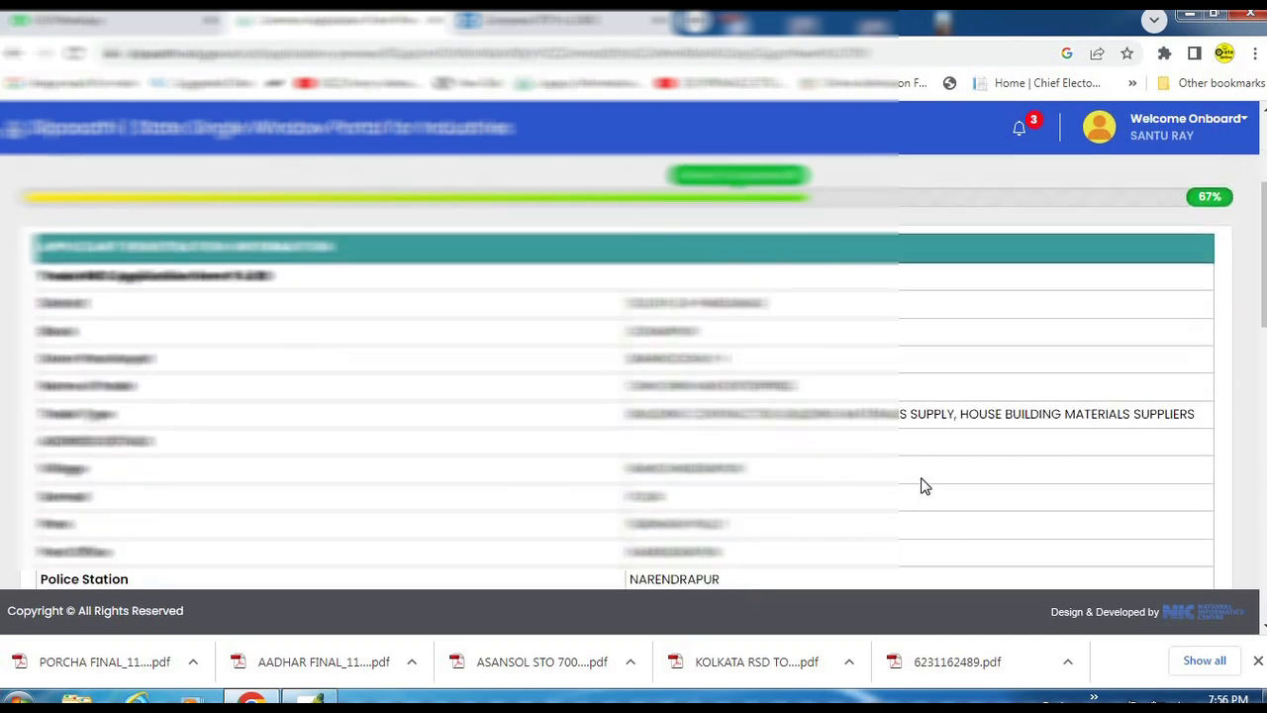
{"action": "scroll", "coordinate": [921, 486], "scroll_direction": "up", "scroll_amount": 2}
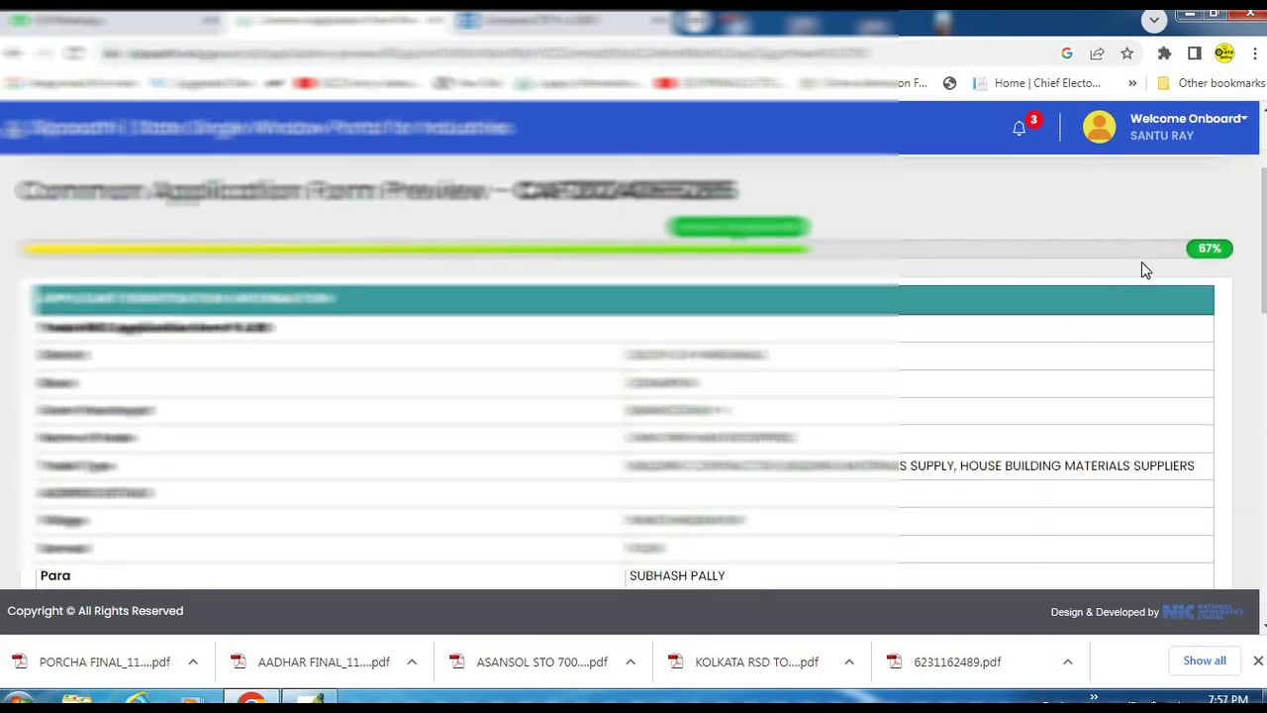
{"action": "left_click_drag", "start_coordinate": [1121, 198], "coordinate": [854, 433]}
{"action": "scroll", "coordinate": [849, 428], "scroll_direction": "down", "scroll_amount": 10}
{"action": "scroll", "coordinate": [361, 507], "scroll_direction": "down", "scroll_amount": 2}
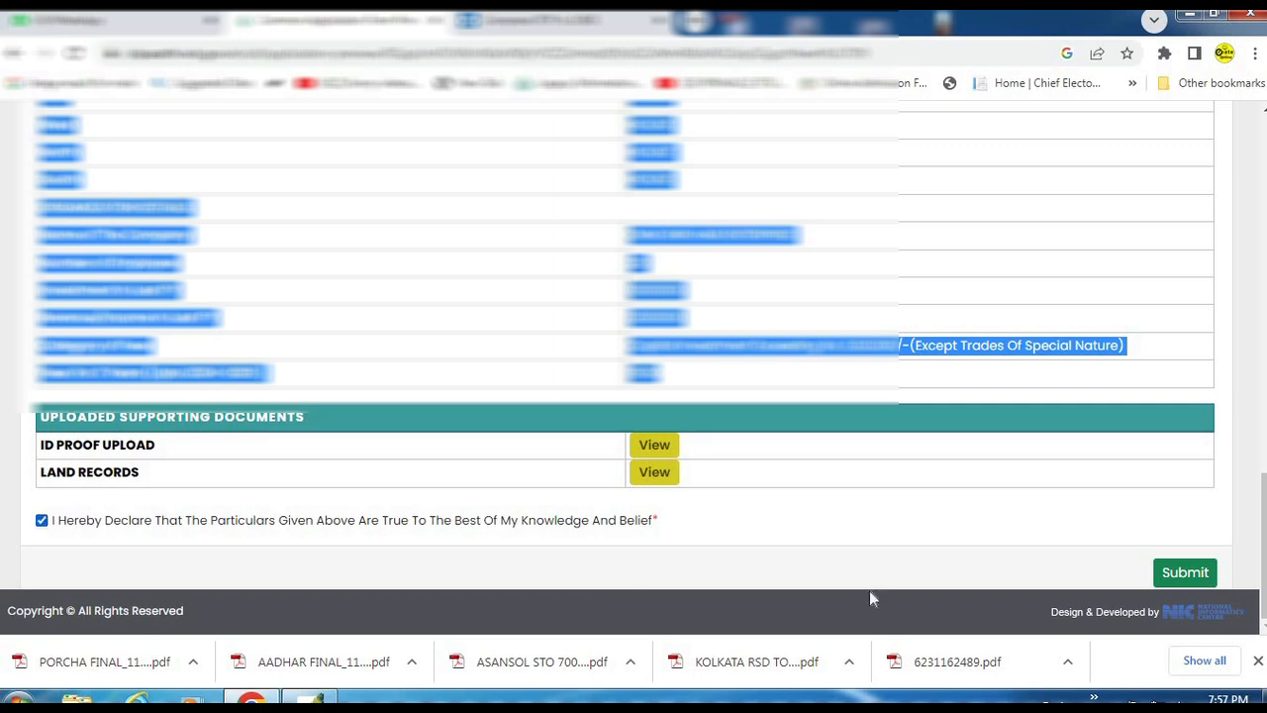
{"action": "left_click", "coordinate": [1177, 571]}
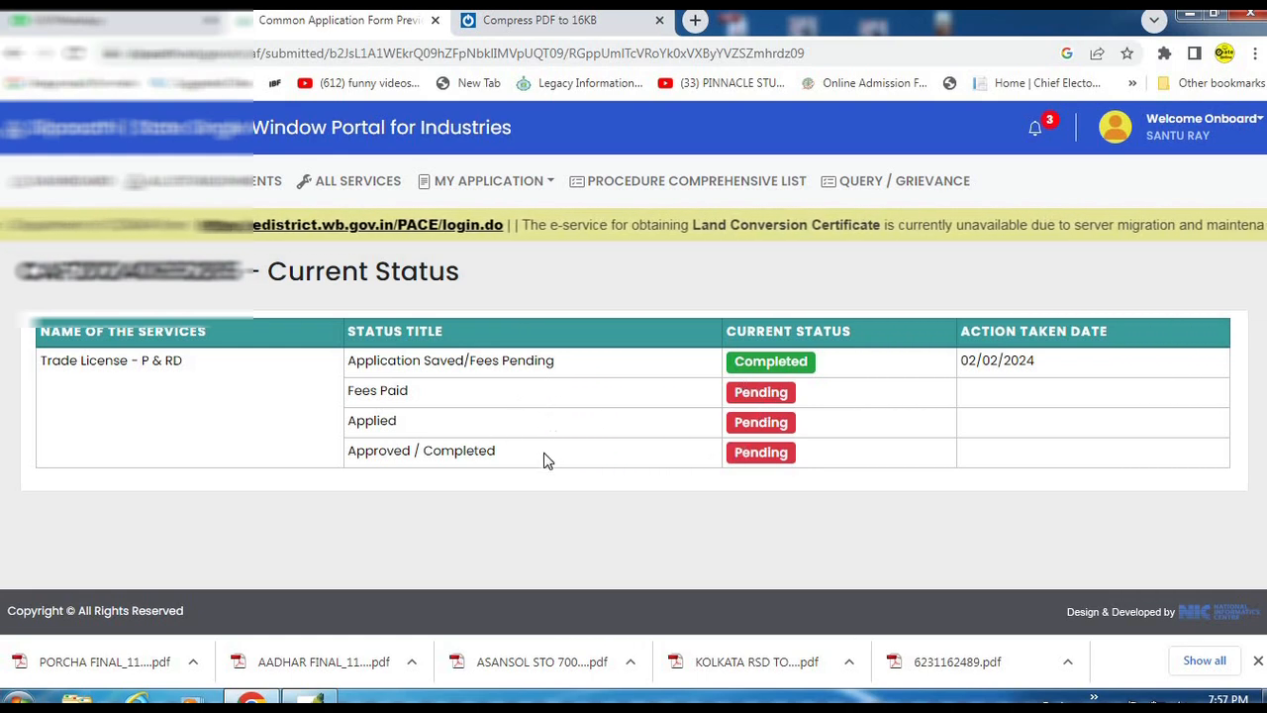
Step: From the Dashboard, pay the Trade License fee and confirm the payment
{"action": "left_click", "coordinate": [64, 186]}
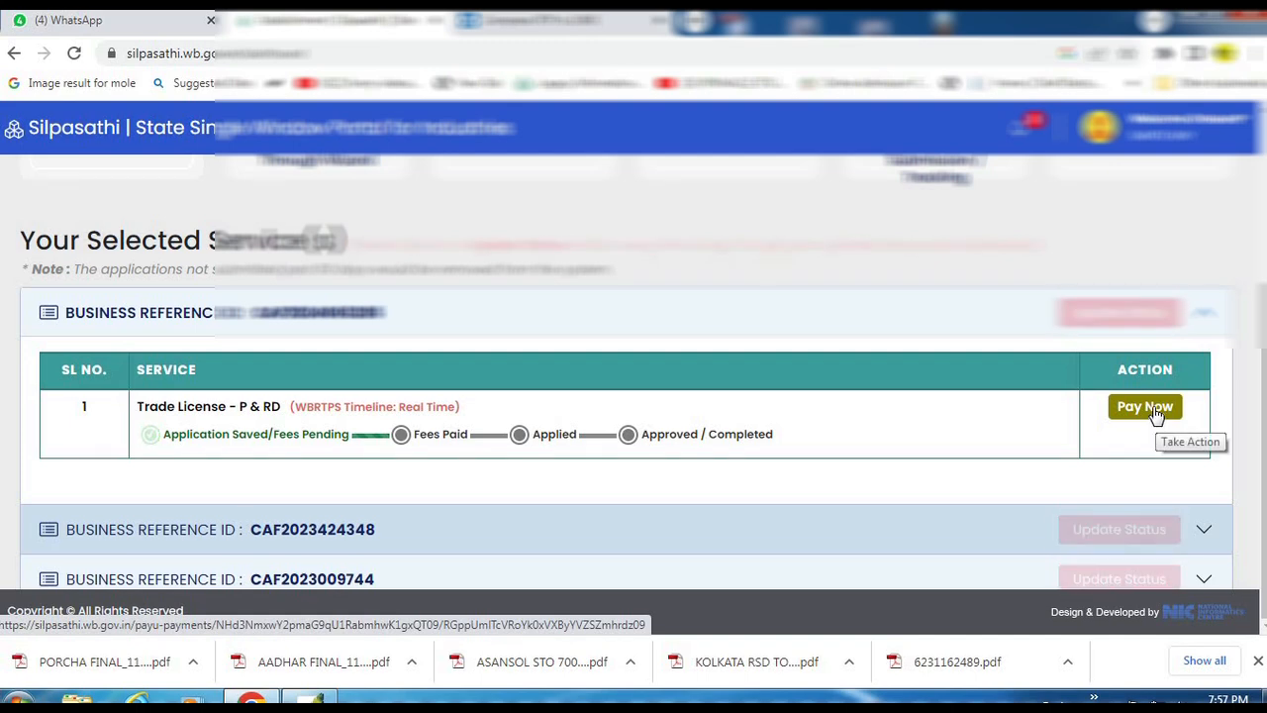
{"action": "left_click", "coordinate": [1156, 414]}
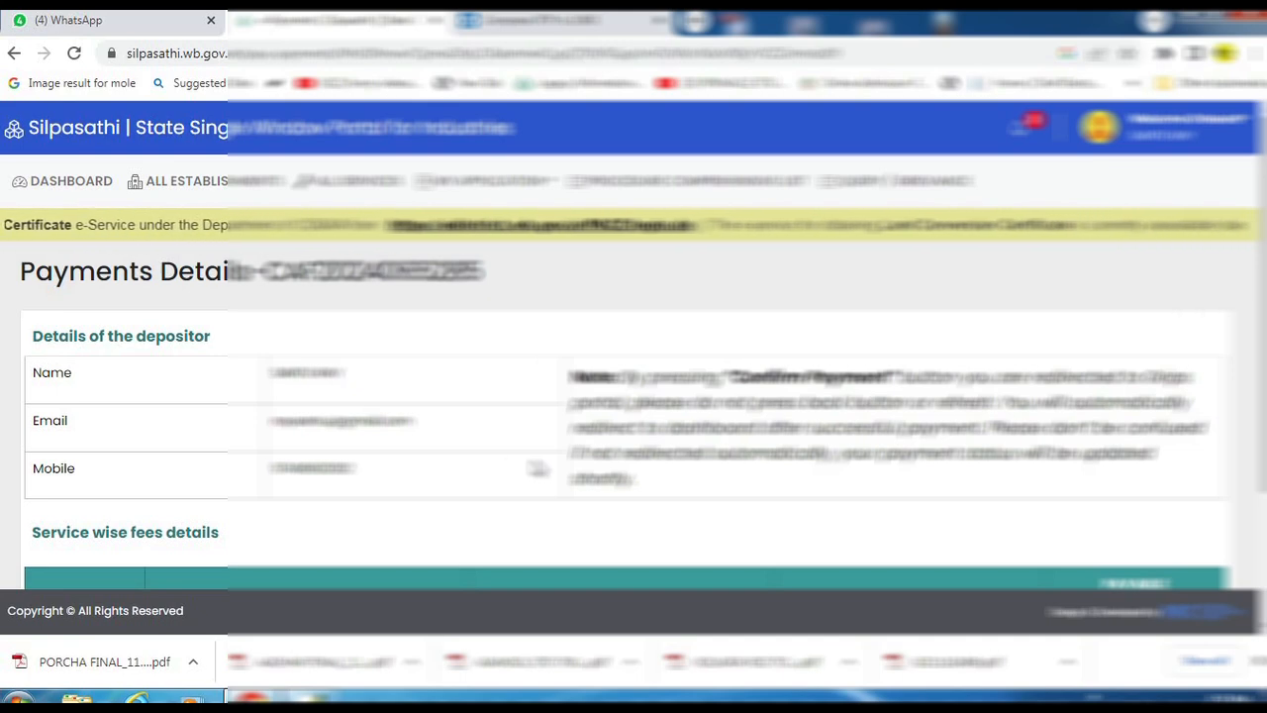
{"action": "scroll", "coordinate": [1169, 580], "scroll_direction": "down", "scroll_amount": 3}
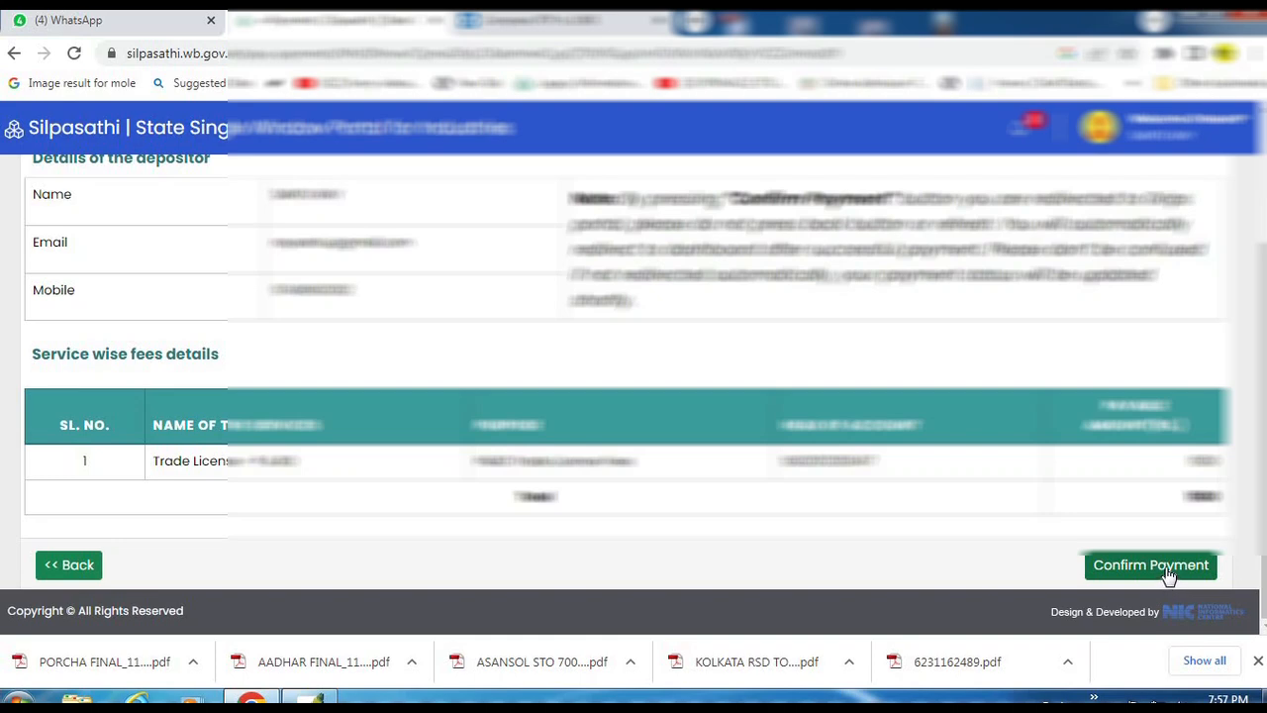
{"action": "left_click", "coordinate": [1170, 574]}
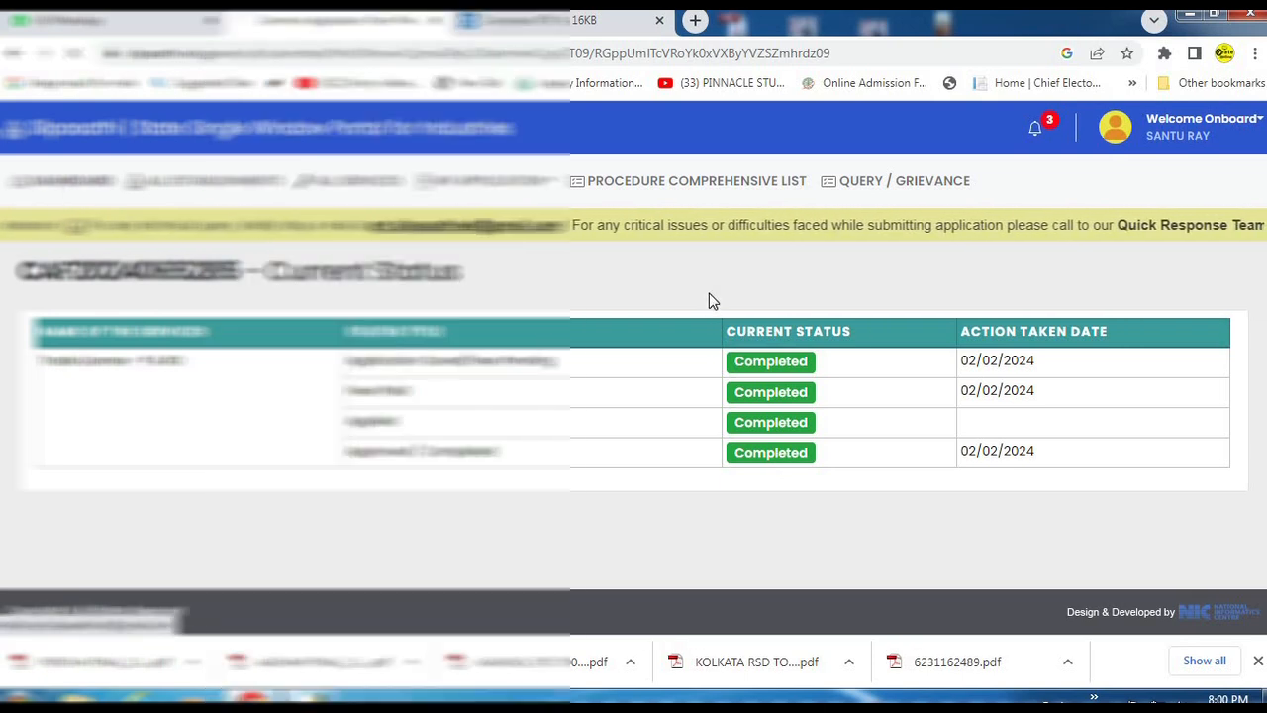
{"action": "scroll", "coordinate": [910, 458], "scroll_direction": "down", "scroll_amount": 3}
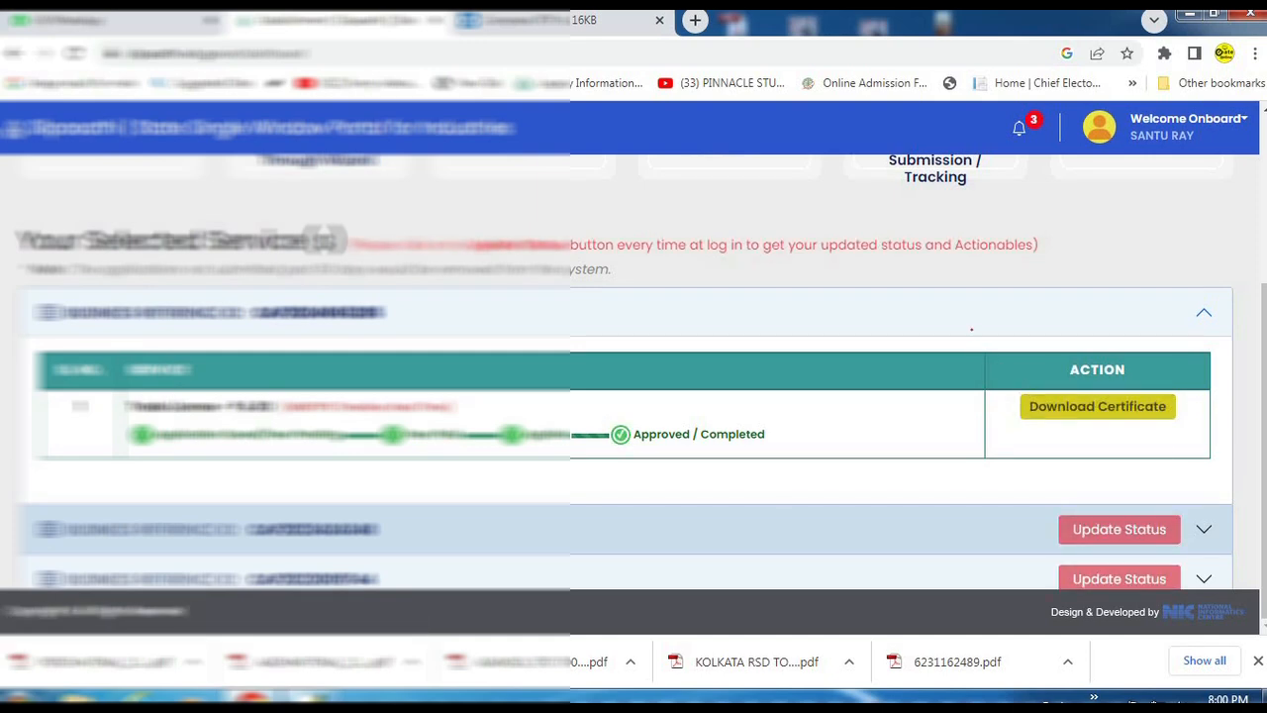
{"action": "left_click_drag", "start_coordinate": [957, 334], "coordinate": [1253, 451]}
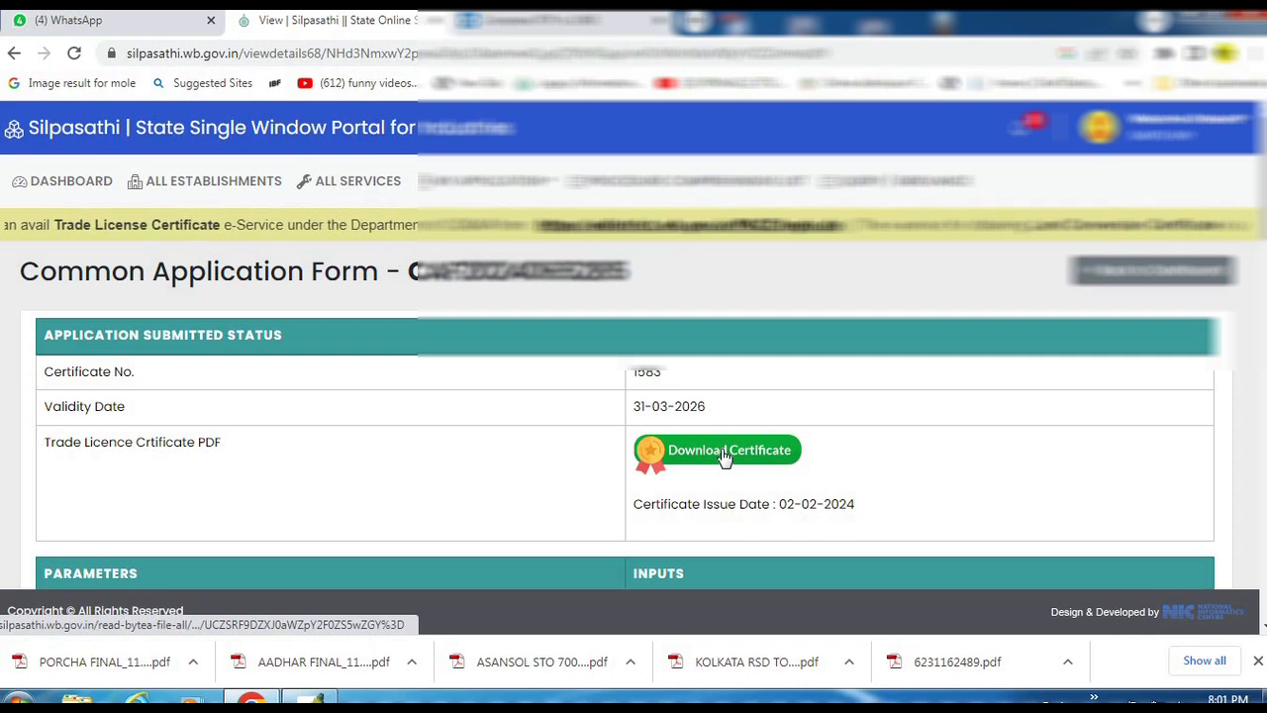
Step: Download the trade licence certificate and view the one-page FORM 11 Online NOC PDF from the top
{"action": "left_click", "coordinate": [724, 451]}
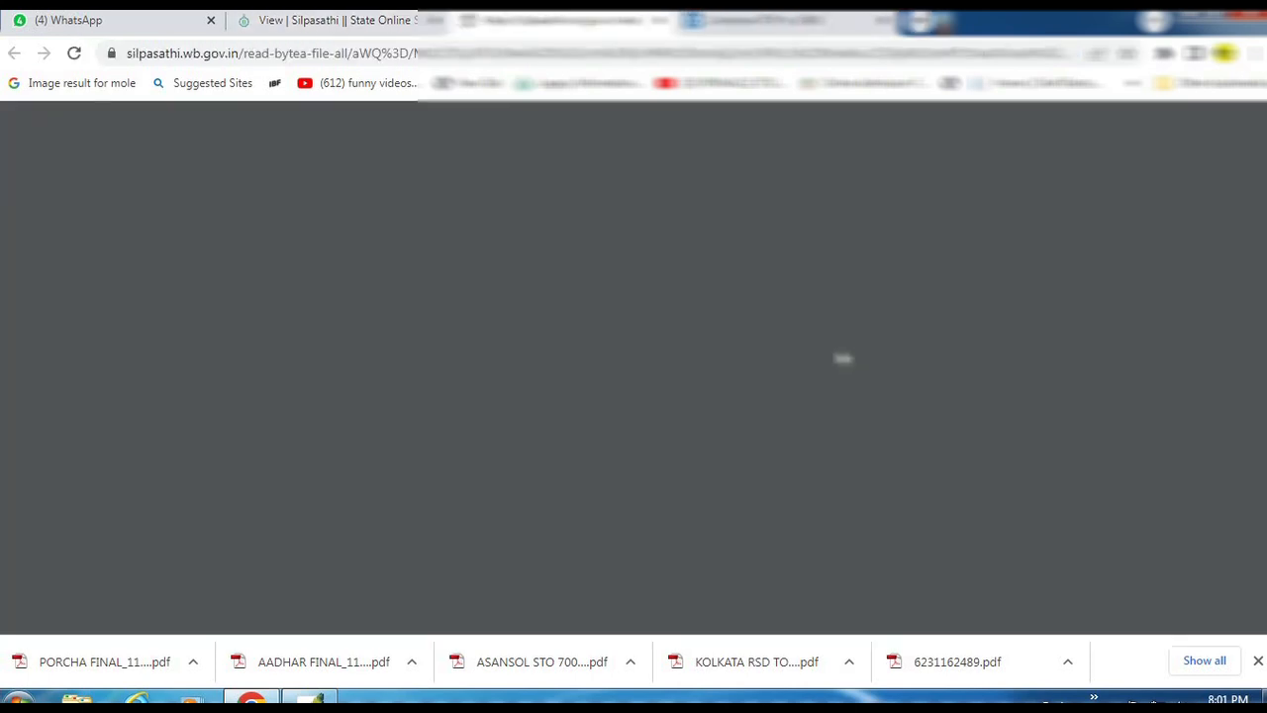
{"action": "scroll", "coordinate": [767, 396], "scroll_direction": "down", "scroll_amount": 5}
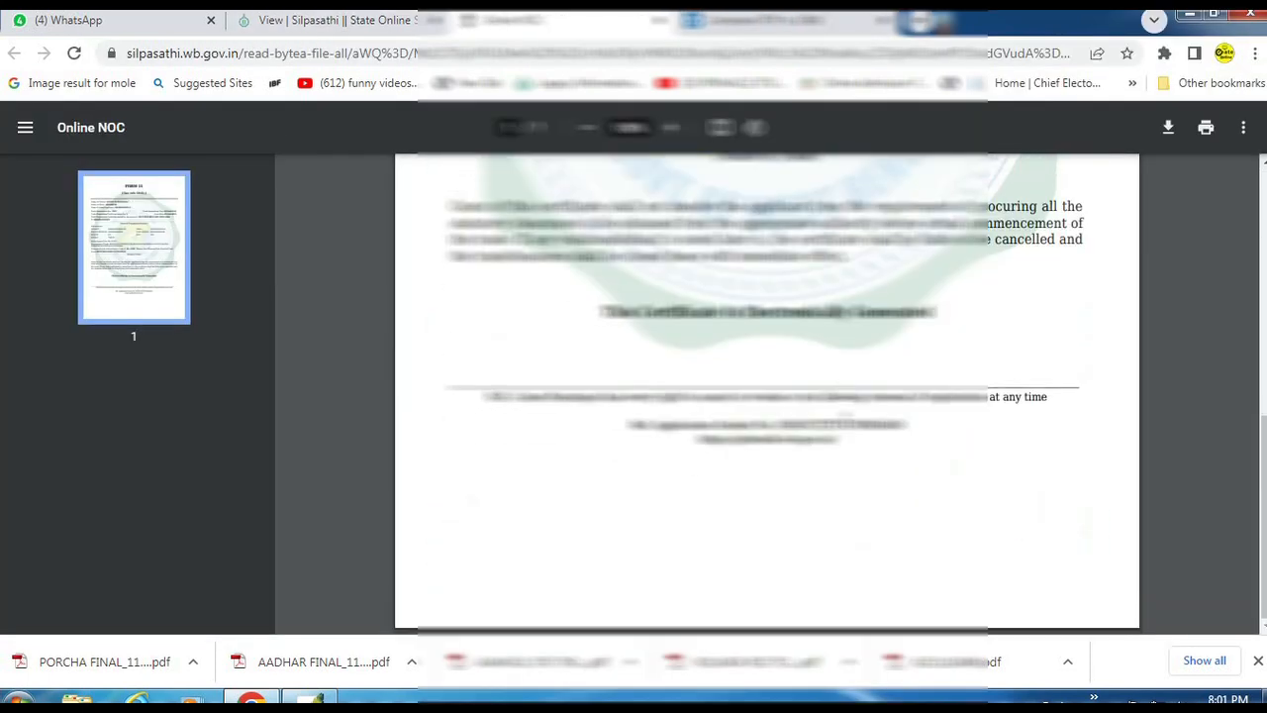
{"action": "scroll", "coordinate": [767, 396], "scroll_direction": "up", "scroll_amount": 6}
{"action": "scroll", "coordinate": [767, 396], "scroll_direction": "down", "scroll_amount": 2}
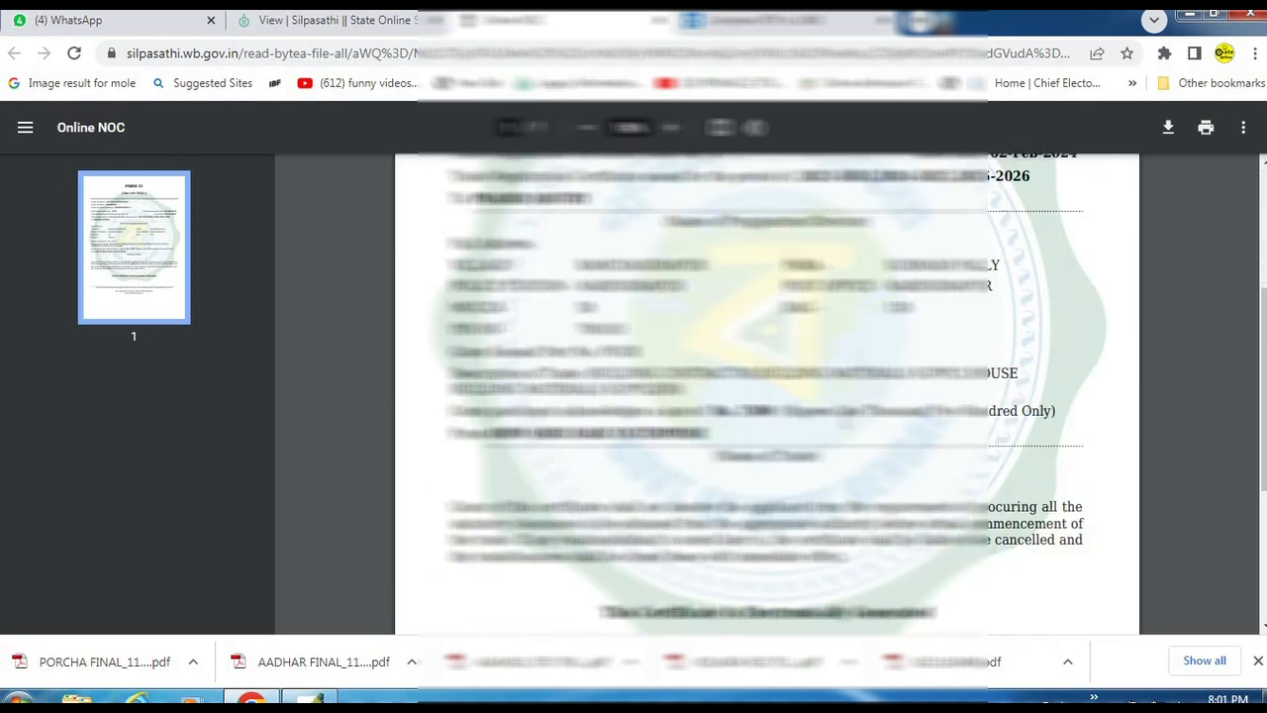
{"action": "scroll", "coordinate": [767, 396], "scroll_direction": "up", "scroll_amount": 2}
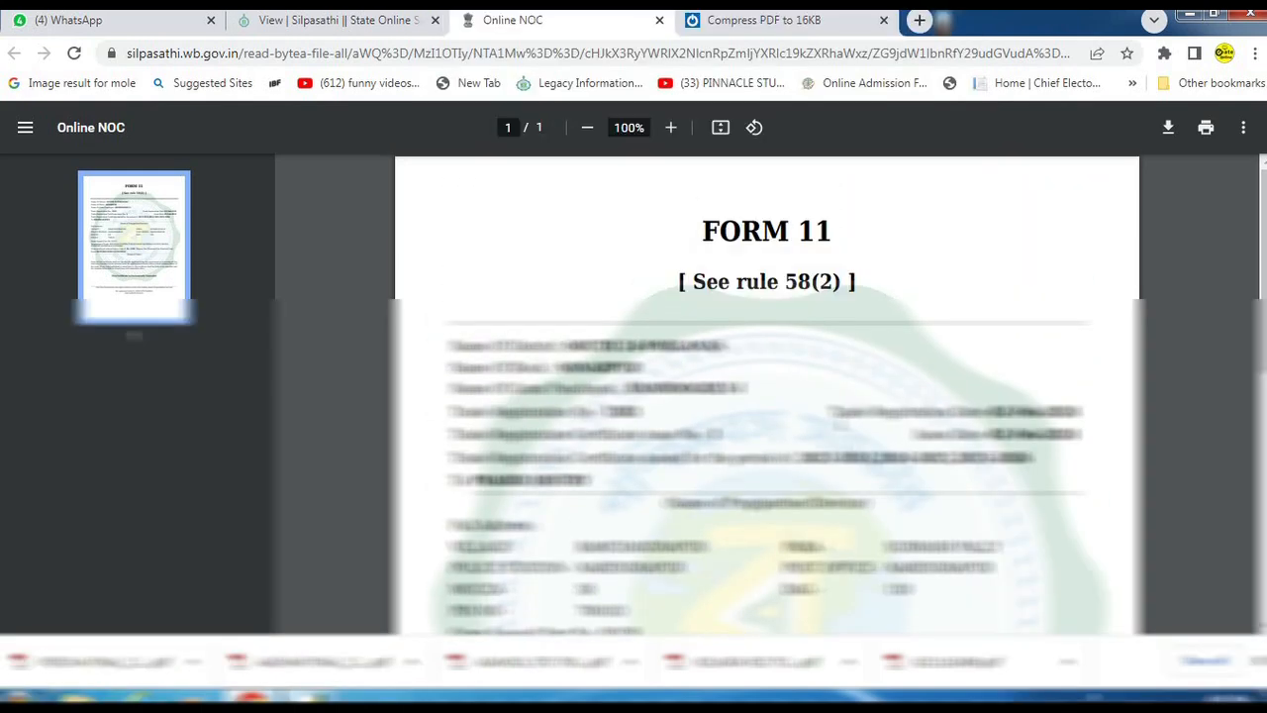